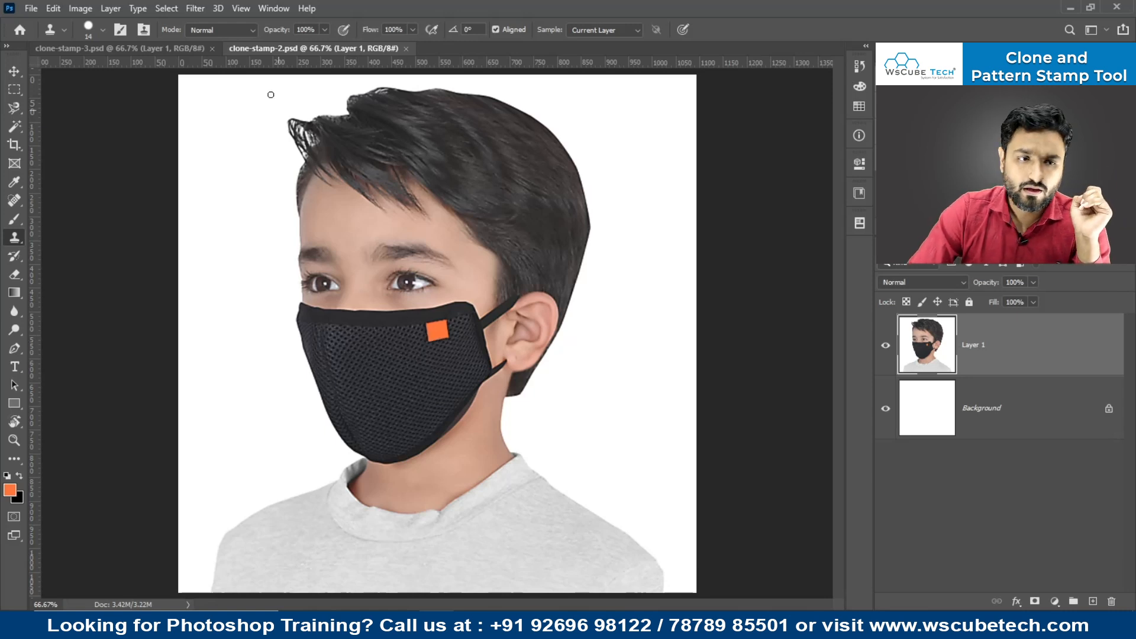
Step: In clone-stamp-2.psd, select a thin strip of mask mesh just below the orange patch and stretch it upward over the patch with Free Transform
left_click(160, 52)
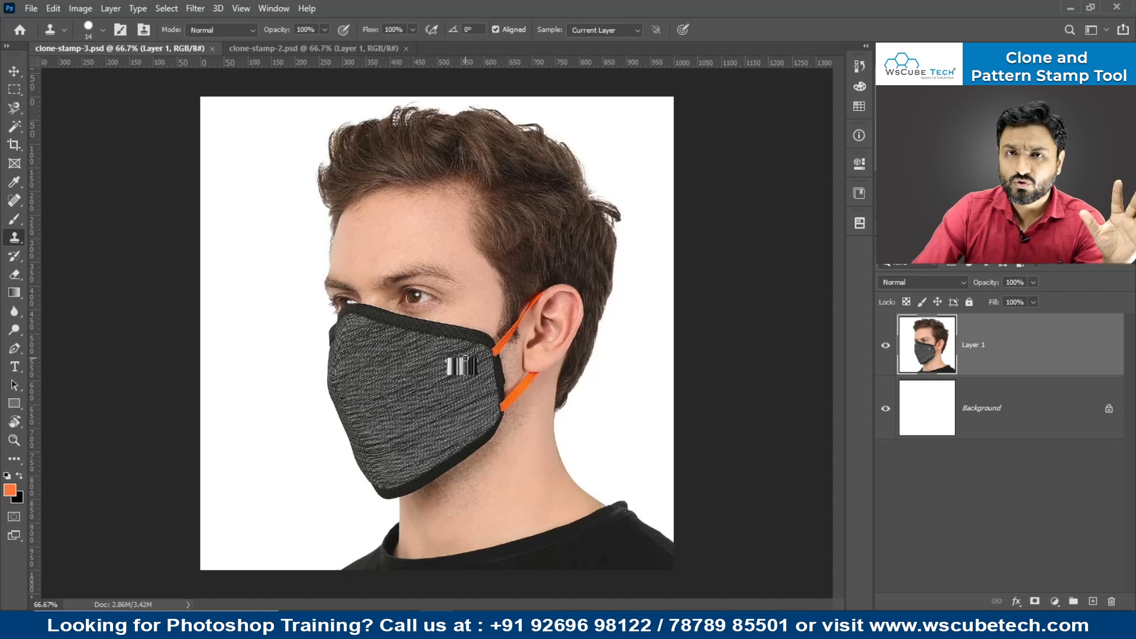
left_click(279, 51)
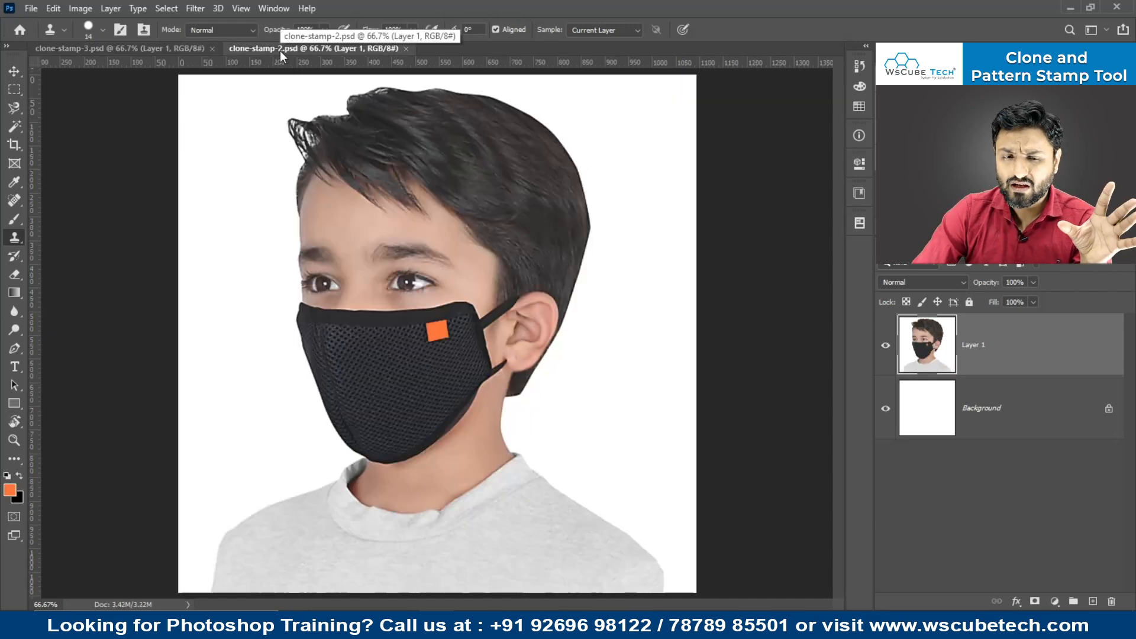
key("ctrl+plus")
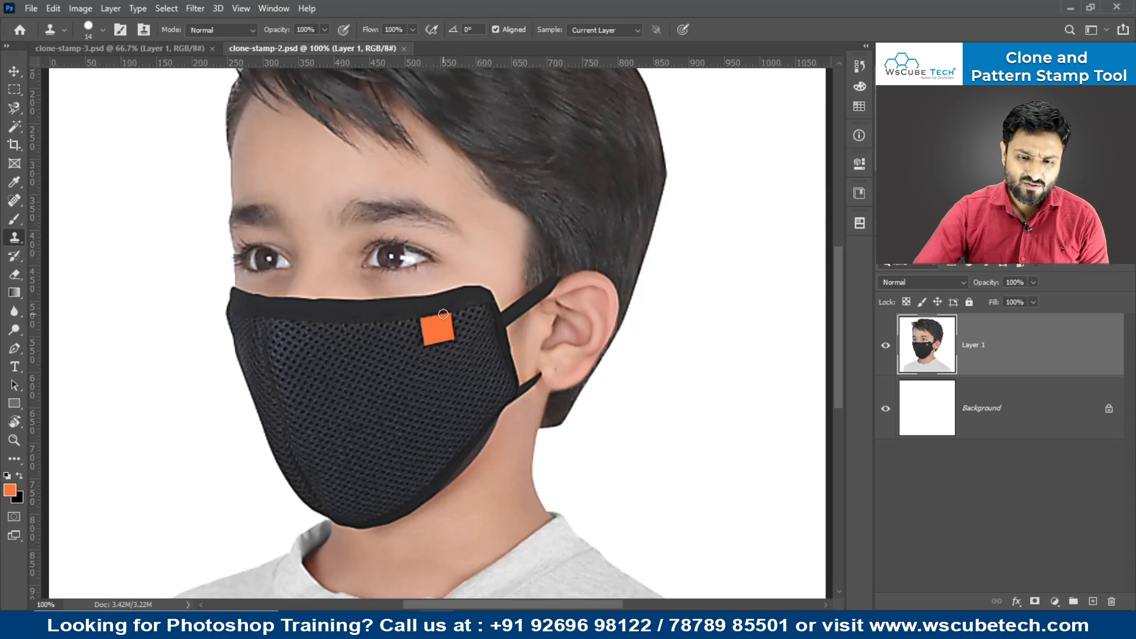
key("m")
left_click_drag(432, 350, 458, 353)
key("ctrl+t")
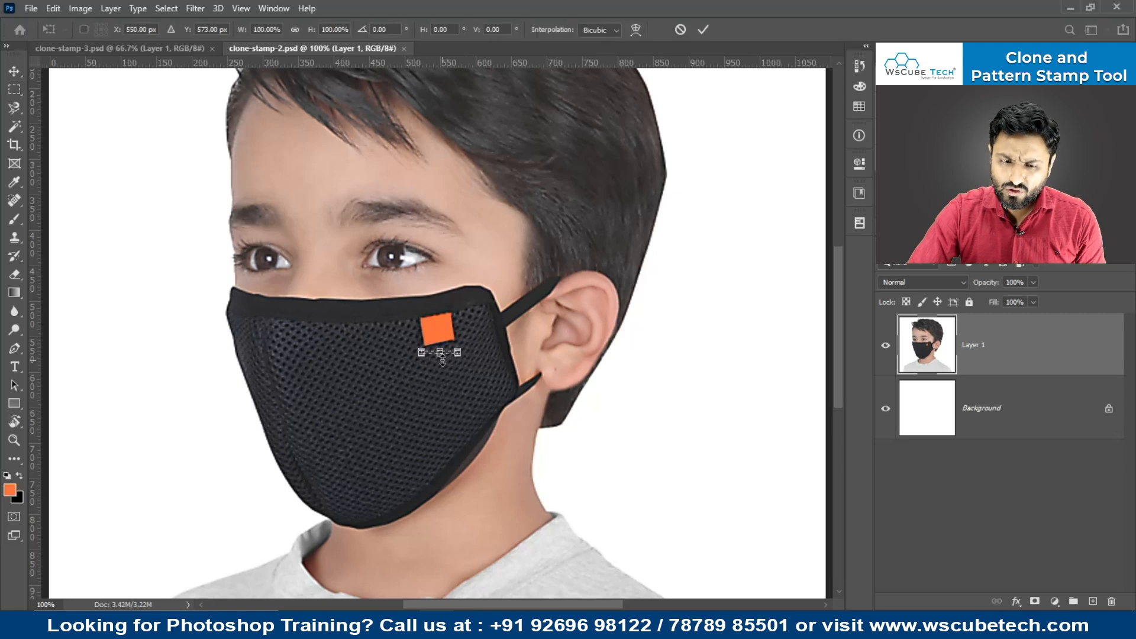
left_click_drag(439, 352, 438, 309)
key("Return")
key("ctrl+d")
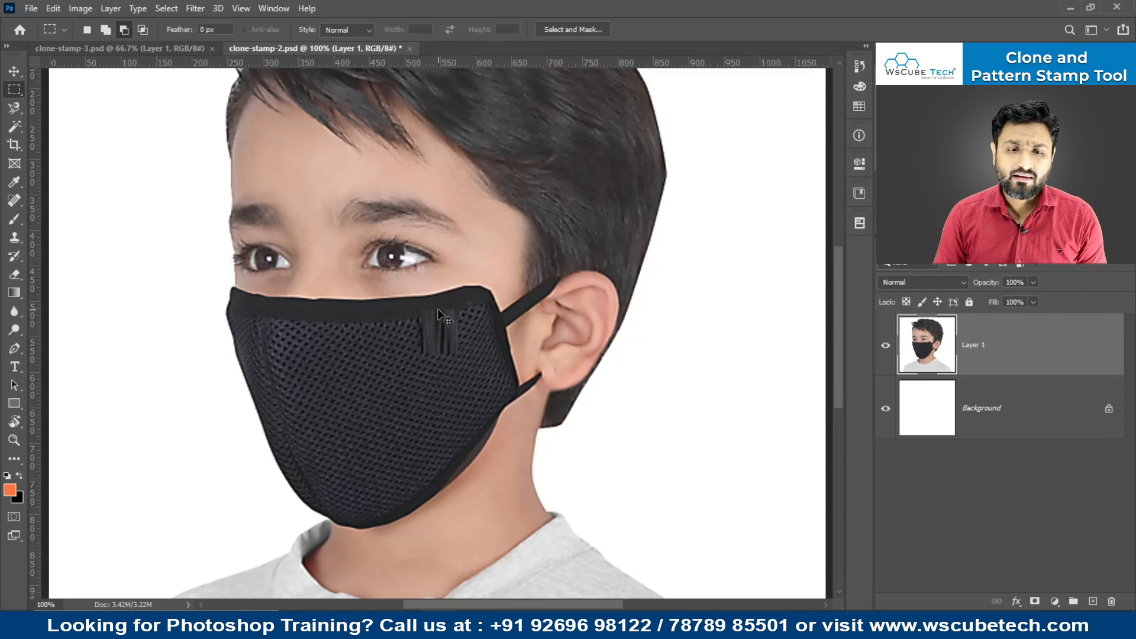
Step: Undo the stretched mesh strip covering the orange patch
key("ctrl+minus")
key("ctrl+minus")
key("ctrl+minus")
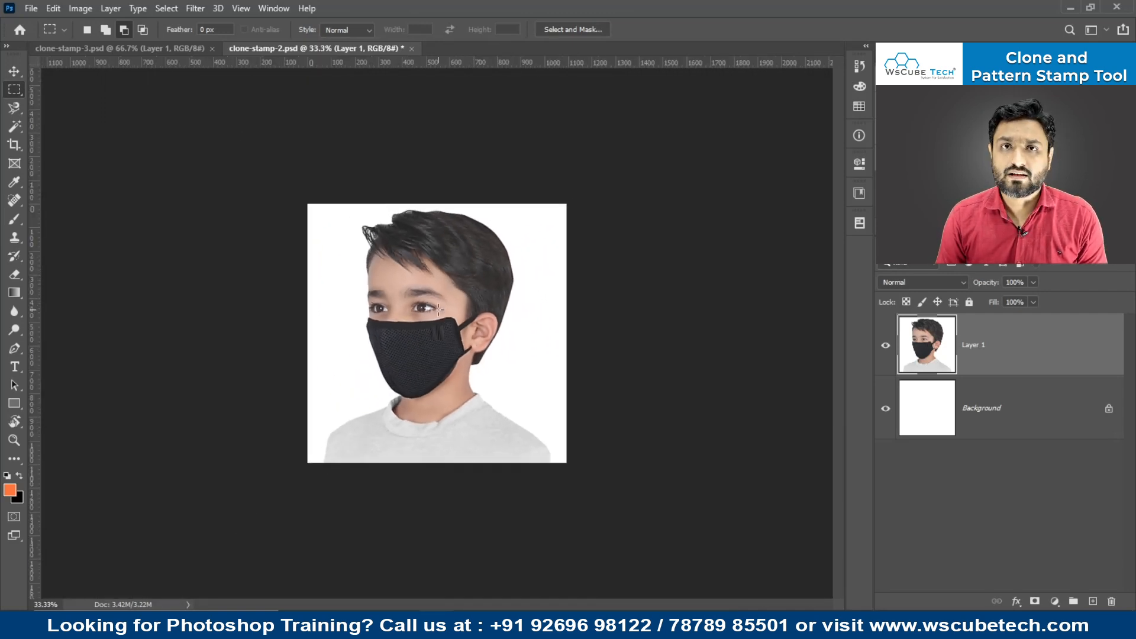
key("ctrl+z")
key("ctrl+z")
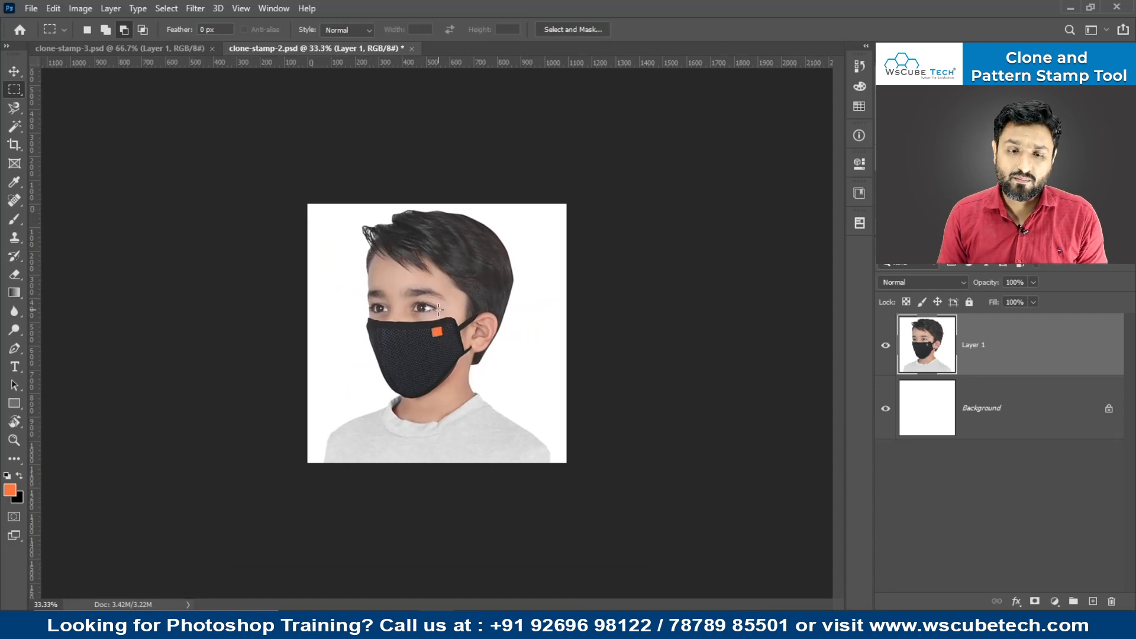
Step: Choose the Clone Stamp Tool and try to paint over the orange patch without defining a source point
key("ctrl+plus")
key("ctrl+plus")
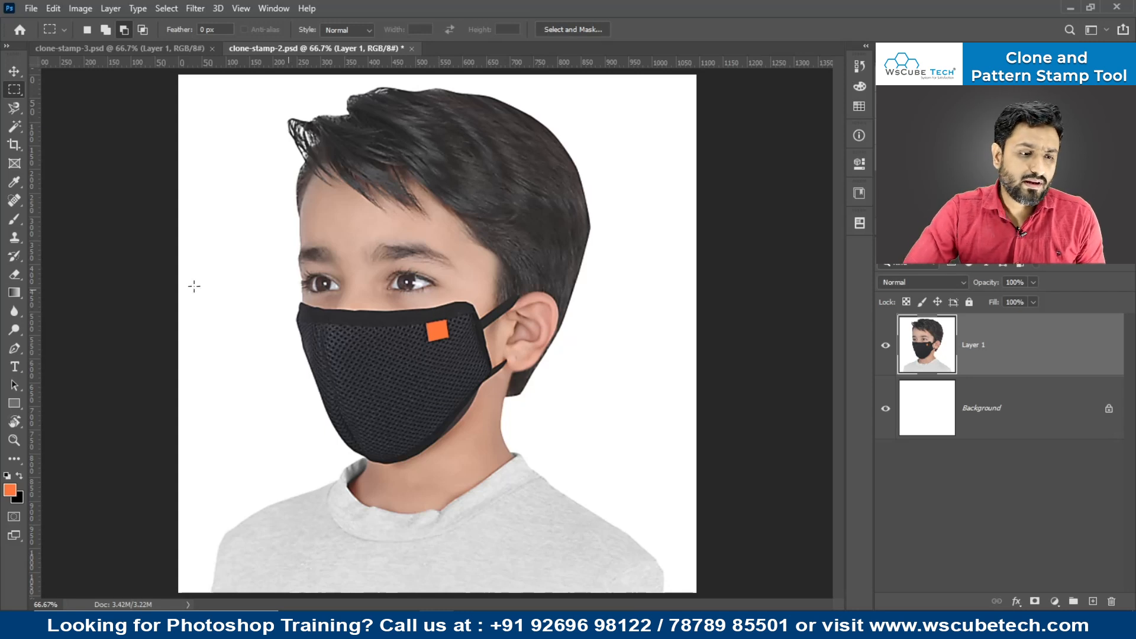
left_click(12, 236)
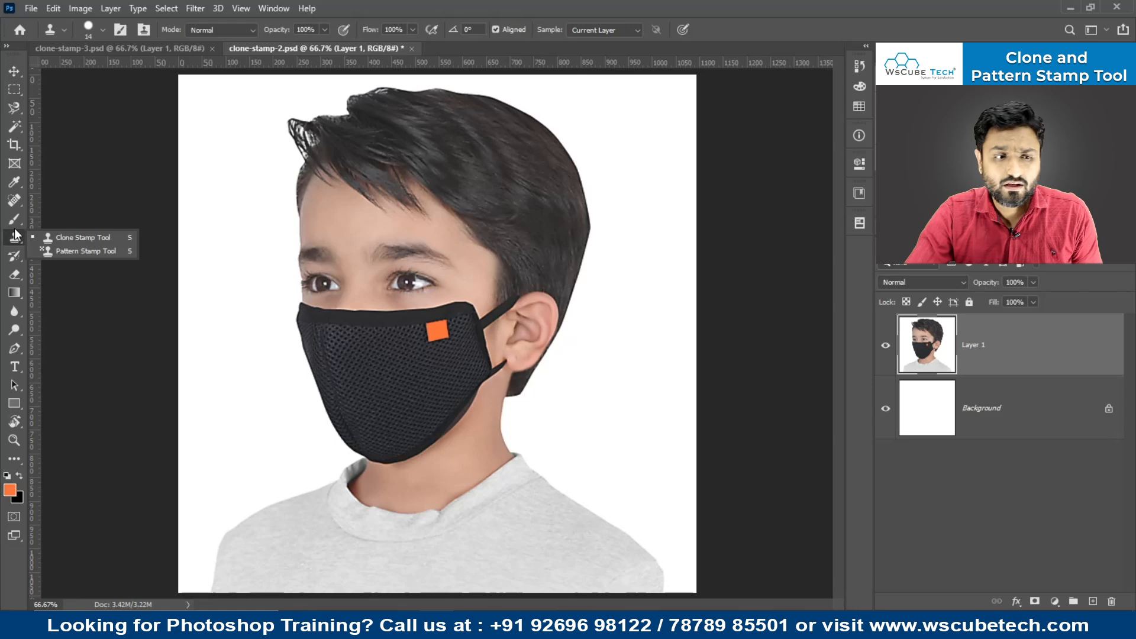
left_click(87, 237)
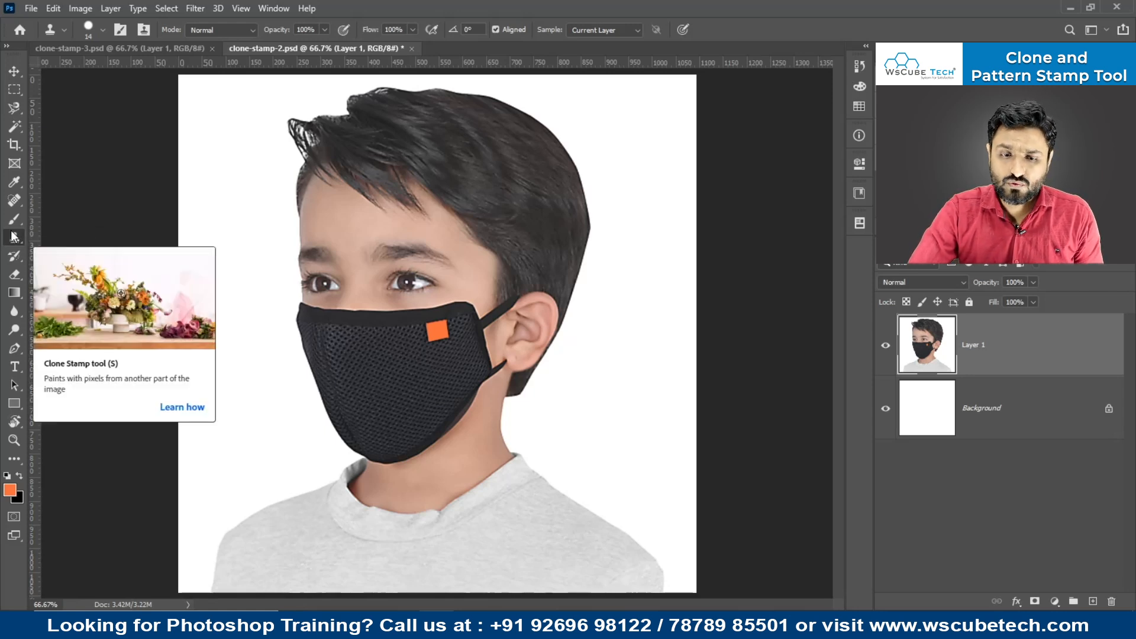
key("ctrl+plus")
key("ctrl+plus")
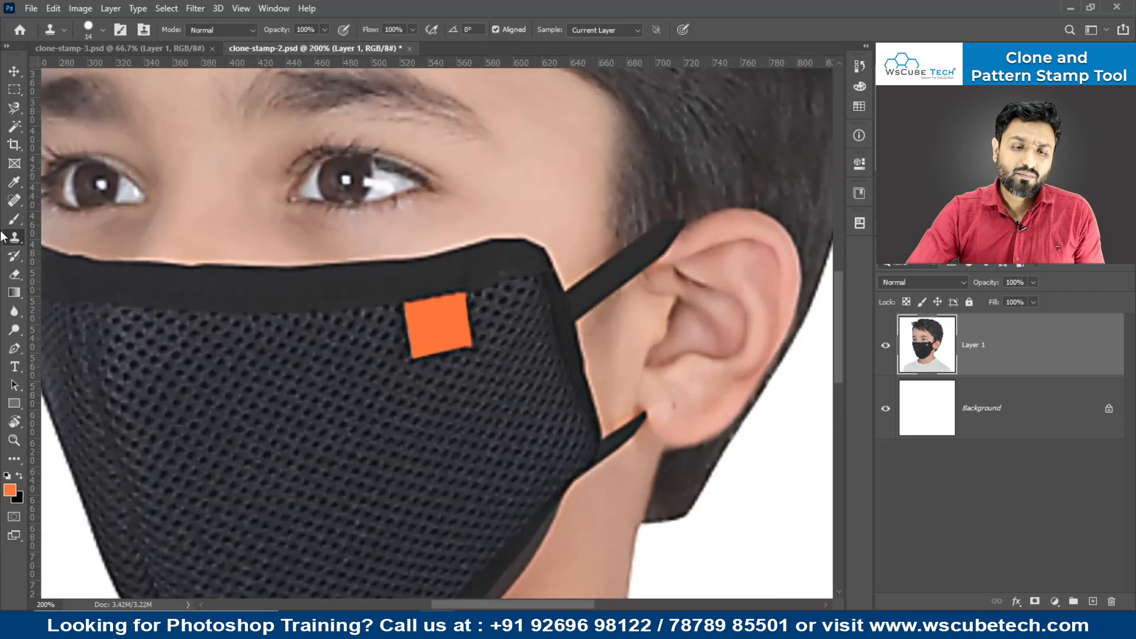
left_click(408, 311)
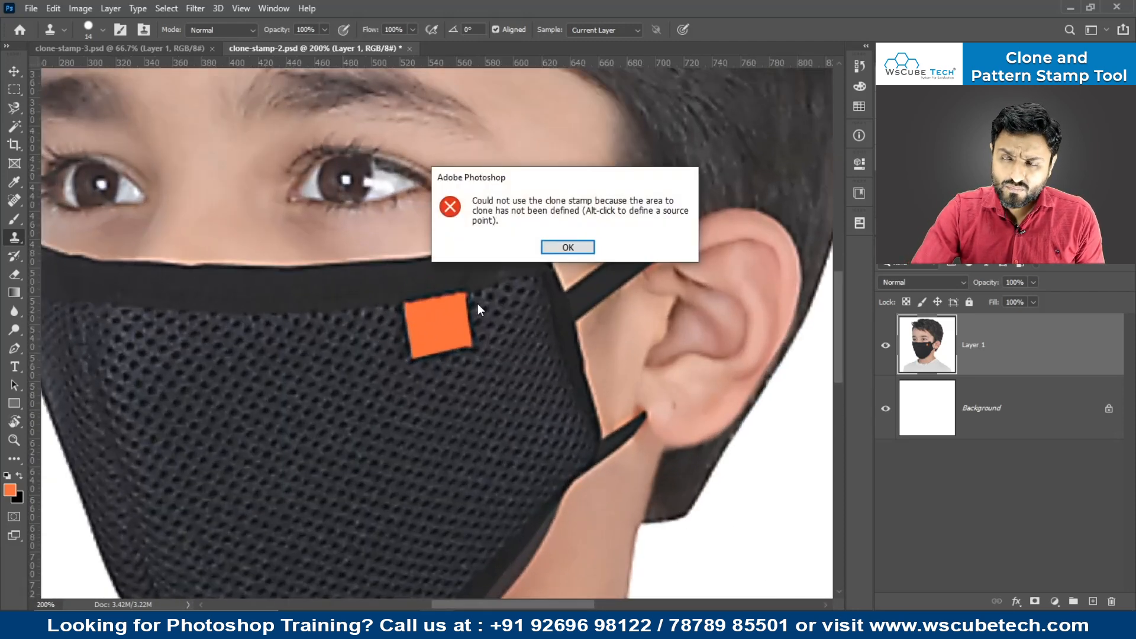
left_click(586, 248)
left_click(407, 312)
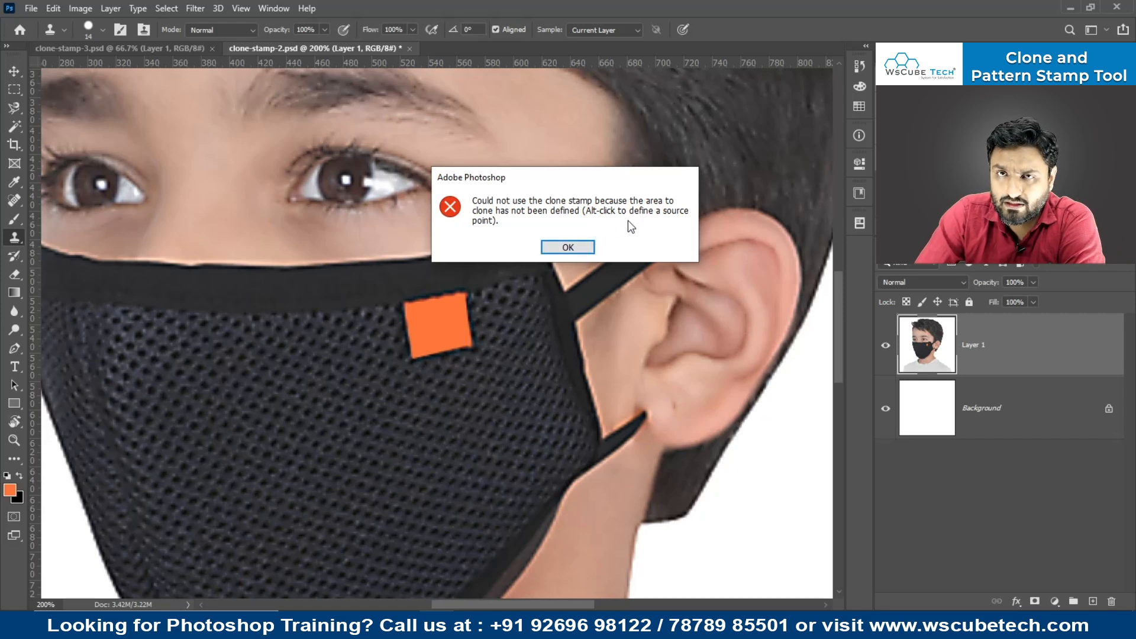
left_click(578, 249)
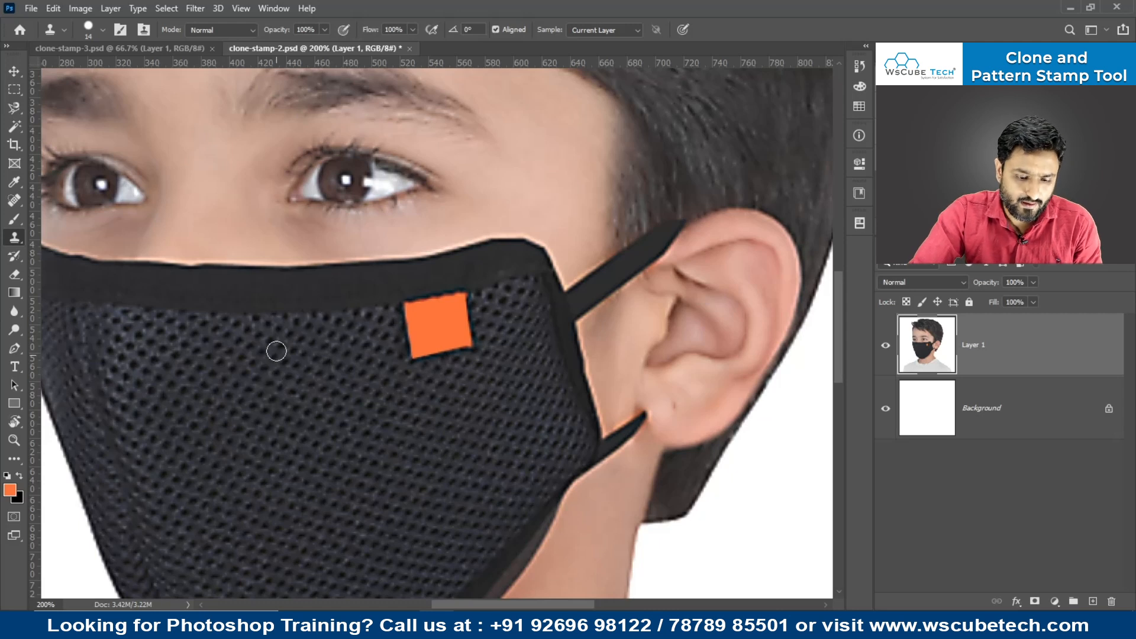
Step: Clone the mask mesh beside the orange patch over the whole patch with the 14 px Clone Stamp, then check the full image
key("m")
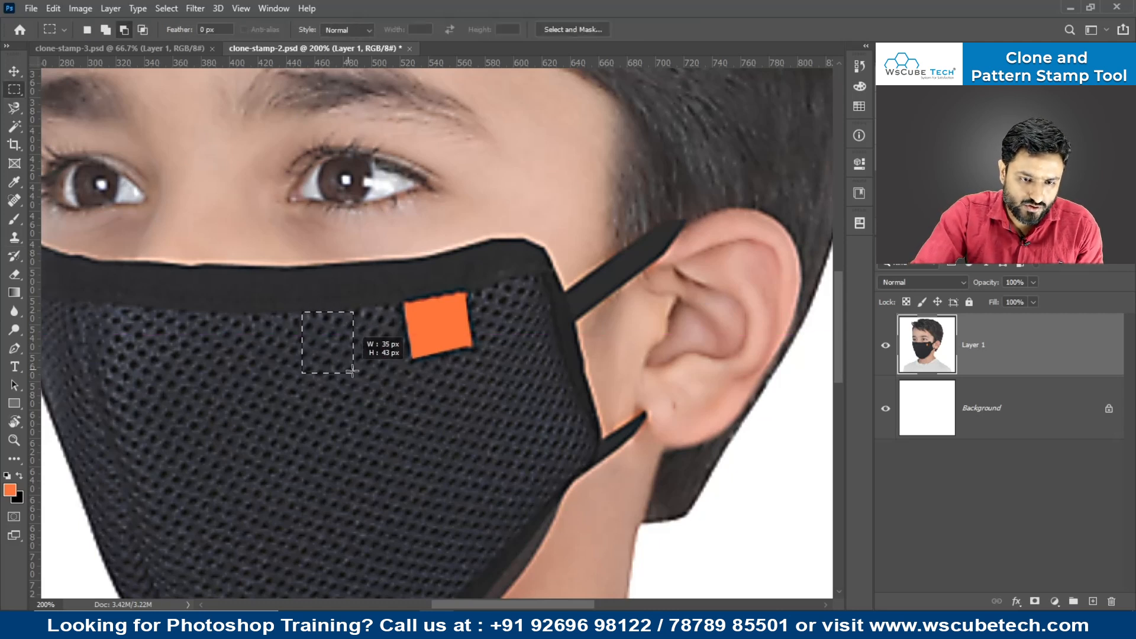
left_click_drag(368, 362, 368, 362)
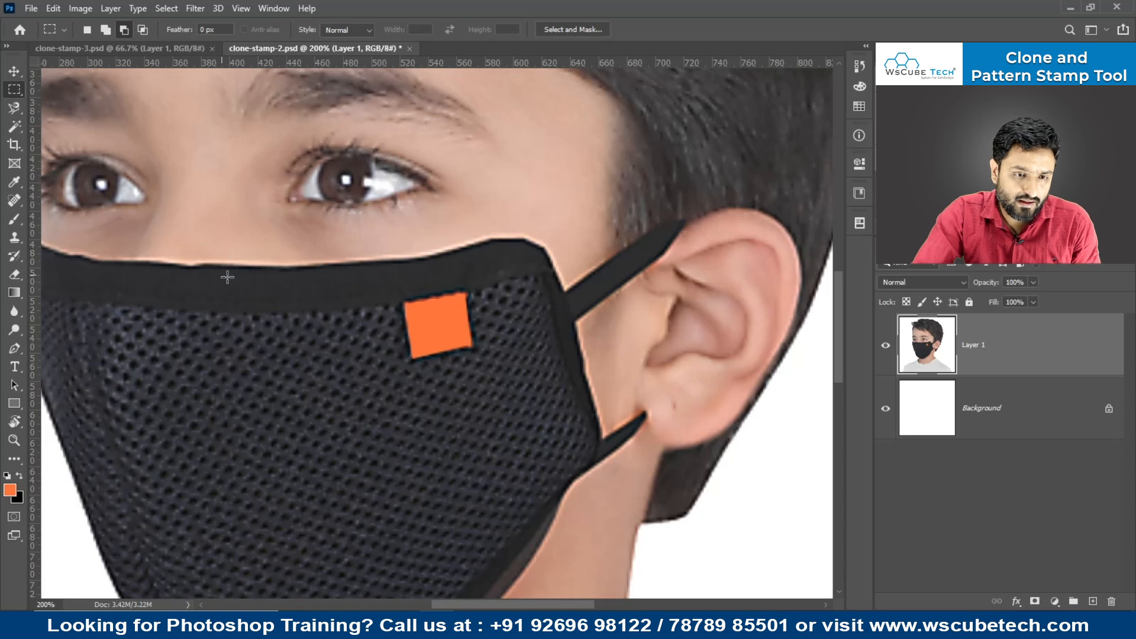
key("s")
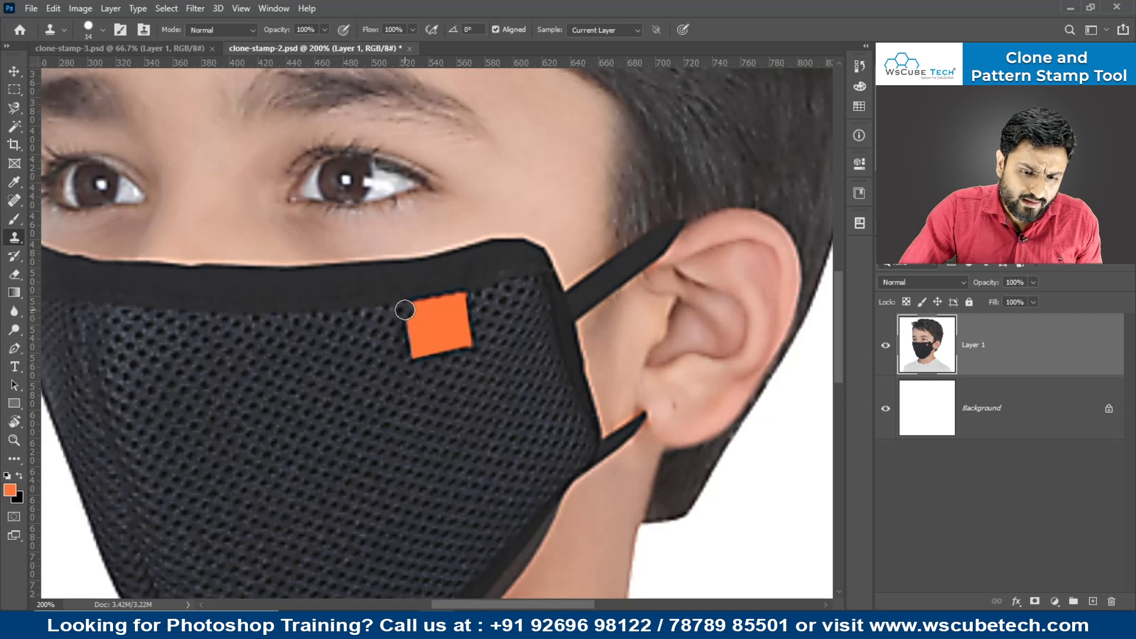
left_click_drag(404, 309, 424, 306)
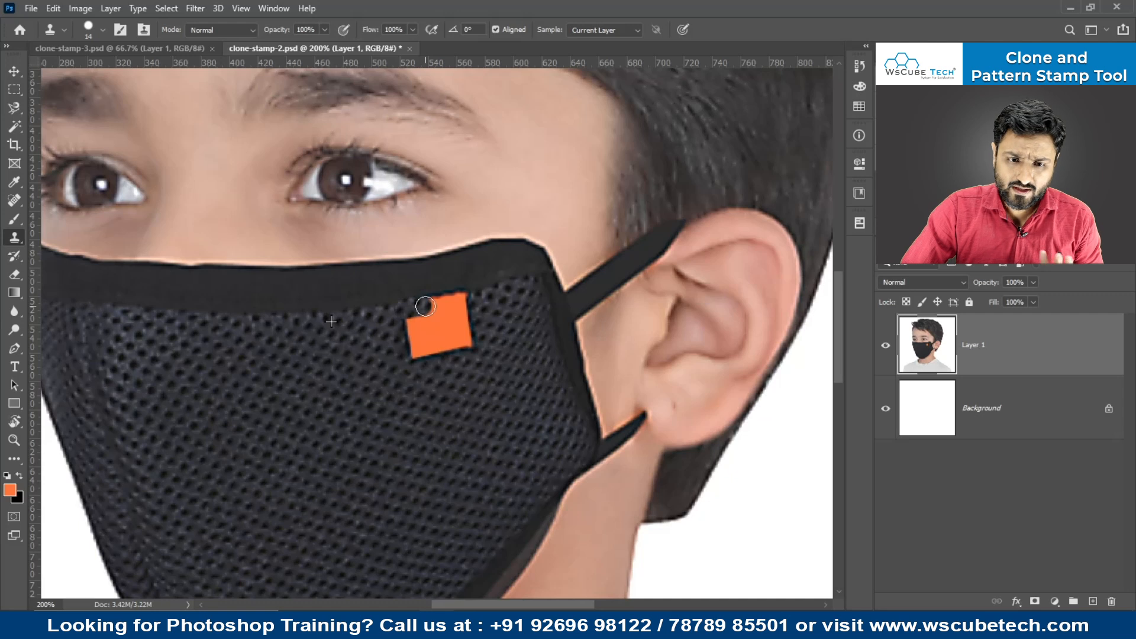
mouse_move(426, 306)
left_mouse_down()
mouse_move(462, 300)
mouse_move(401, 320)
mouse_move(466, 314)
left_mouse_up()
left_click_drag(390, 338, 466, 321)
mouse_move(406, 350)
left_mouse_down()
mouse_move(488, 333)
mouse_move(412, 352)
mouse_move(477, 339)
mouse_move(469, 301)
mouse_move(416, 300)
mouse_move(461, 299)
left_mouse_up()
key("ctrl+minus")
key("ctrl+minus")
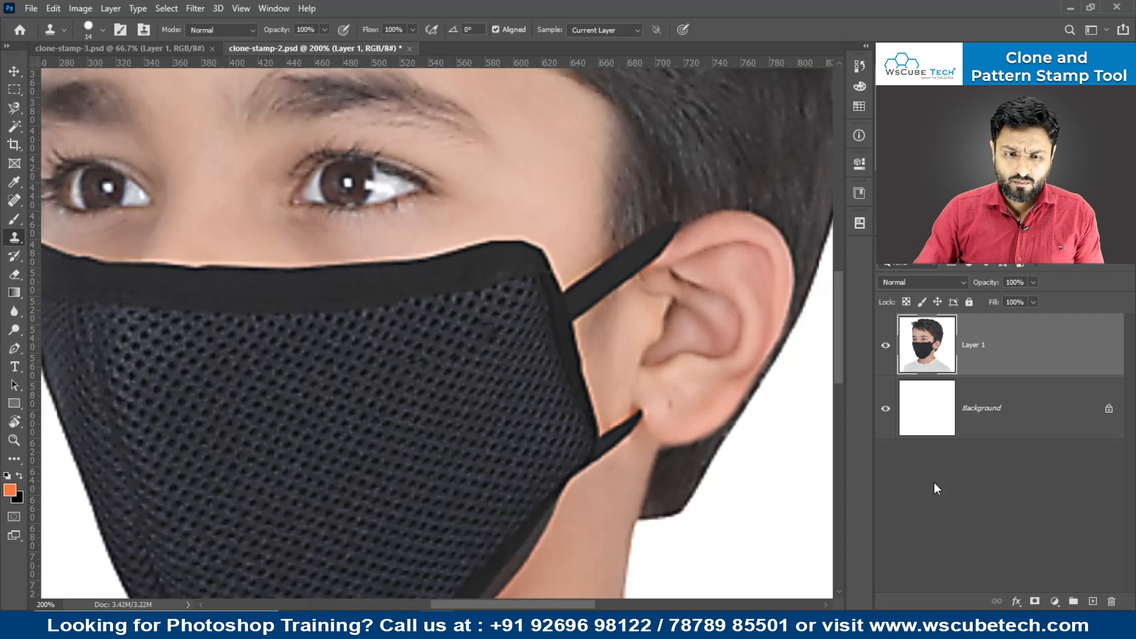
key("ctrl+minus")
key("ctrl+minus")
Step: Touch up the edges of the cloned patch area with short Clone Stamp strokes
key("ctrl+plus")
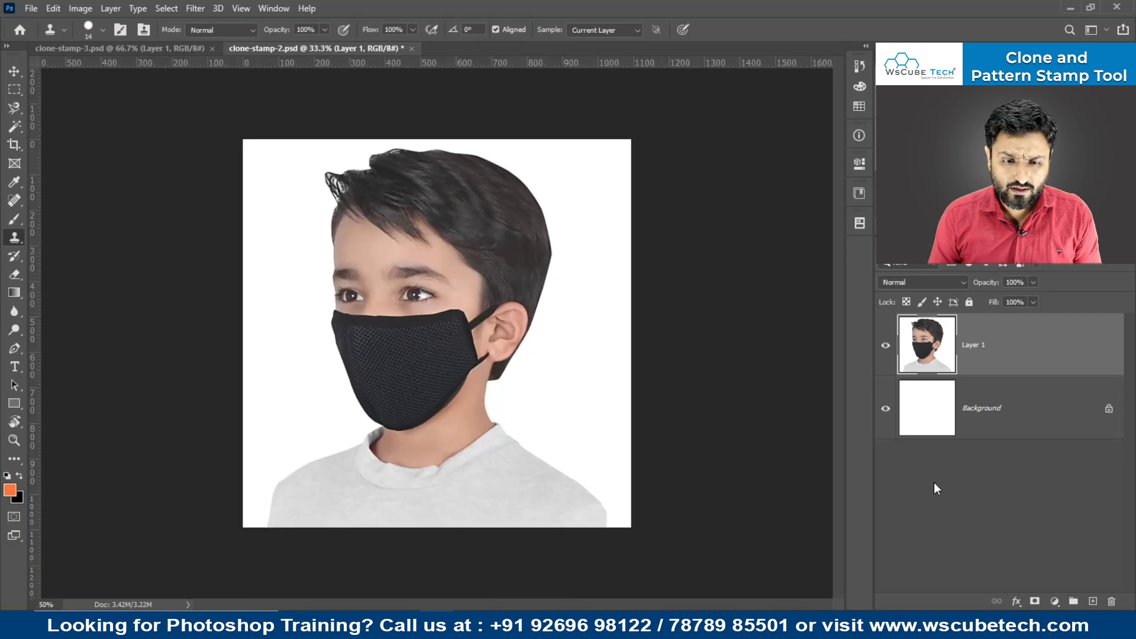
key("ctrl+plus")
key("ctrl+plus")
key("ctrl+plus")
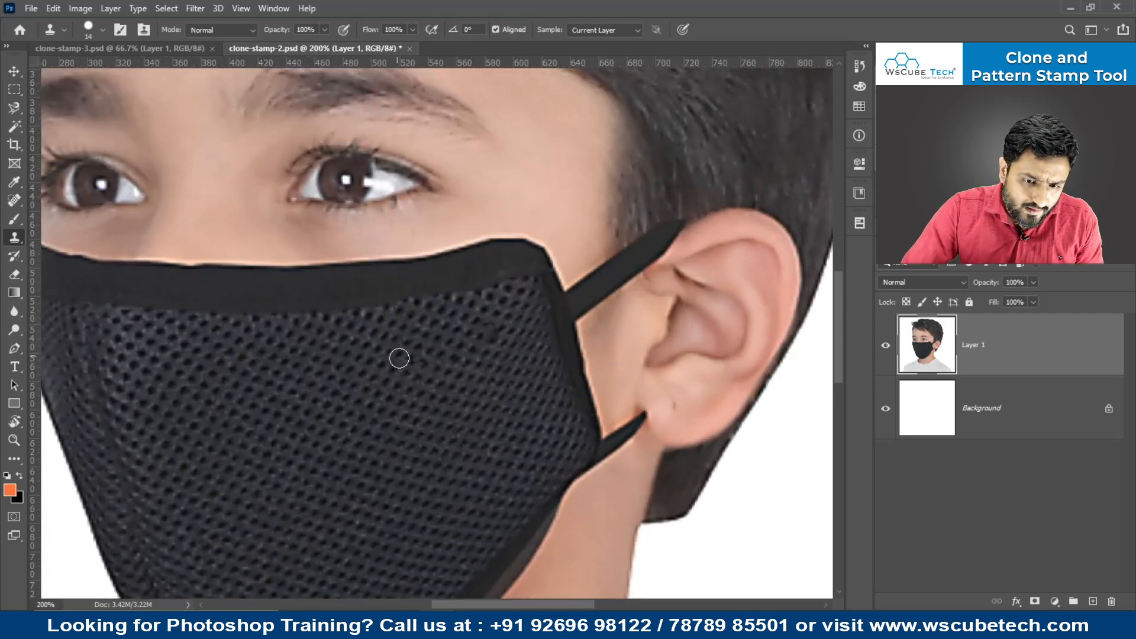
left_click_drag(409, 365, 429, 363)
left_click_drag(482, 301, 495, 332)
left_click(575, 530)
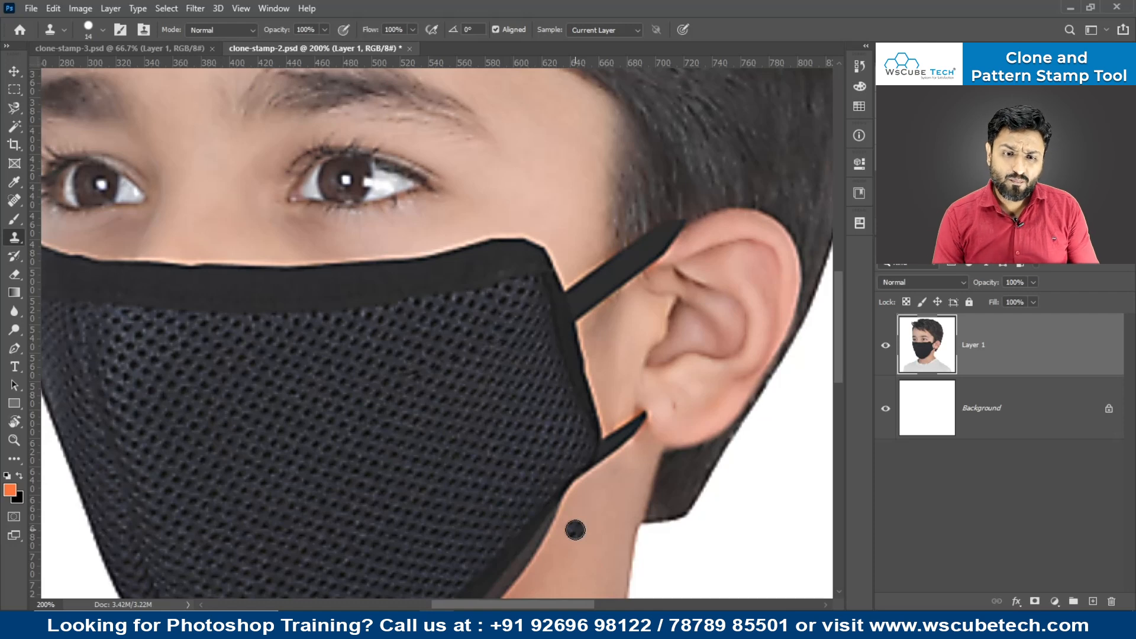
Step: Undo all the clone strokes made over the orange patch
key("ctrl+minus")
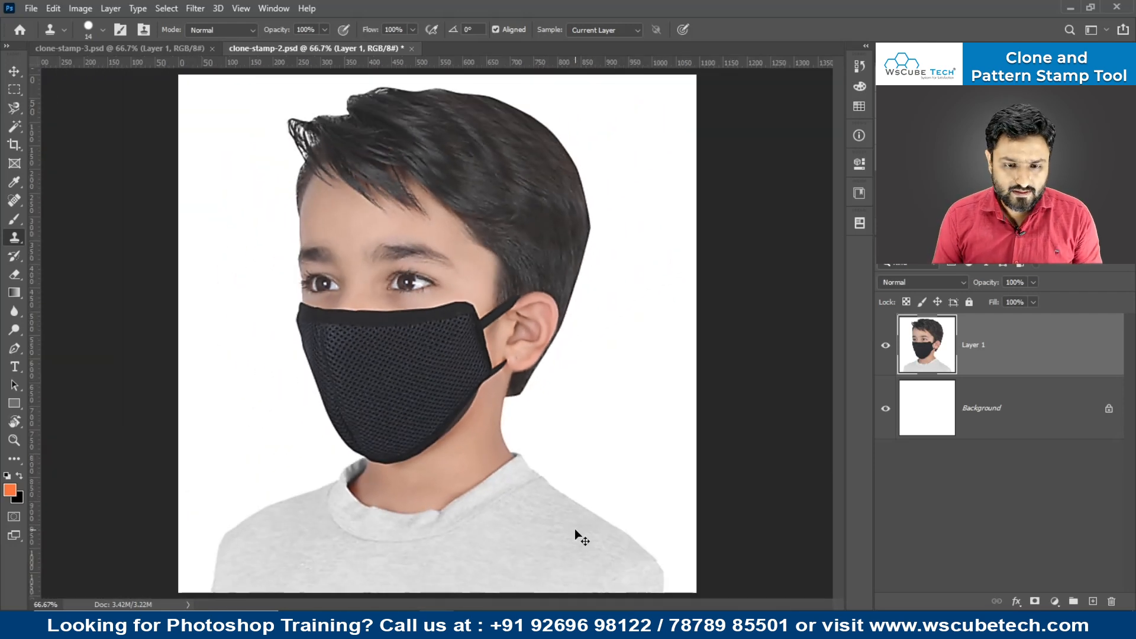
key("ctrl+z")
key("ctrl+z")
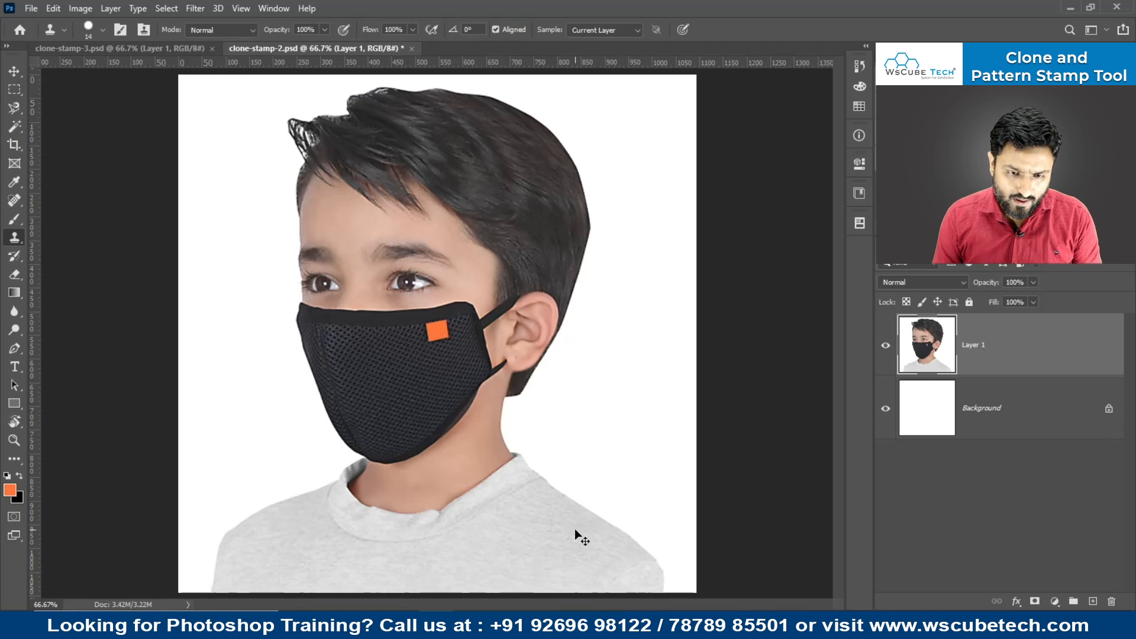
Step: Try long continuous clone strokes across the upper part of the orange patch and out to the mask's ear-side edge, undoing each one
key("ctrl+plus")
key("ctrl+plus")
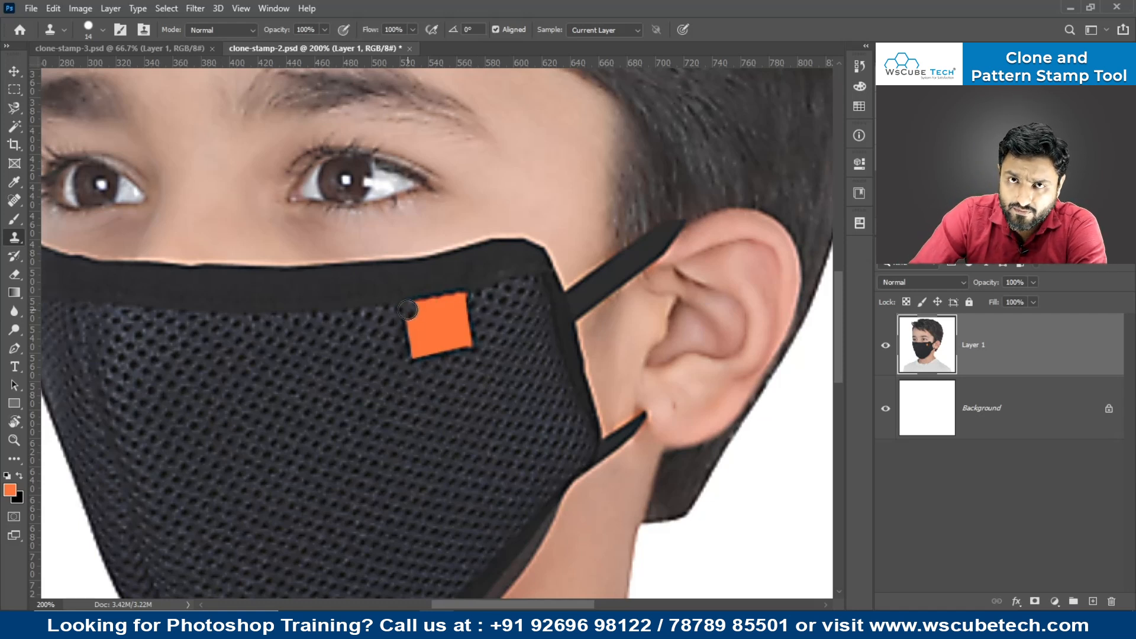
left_click_drag(408, 308, 453, 301)
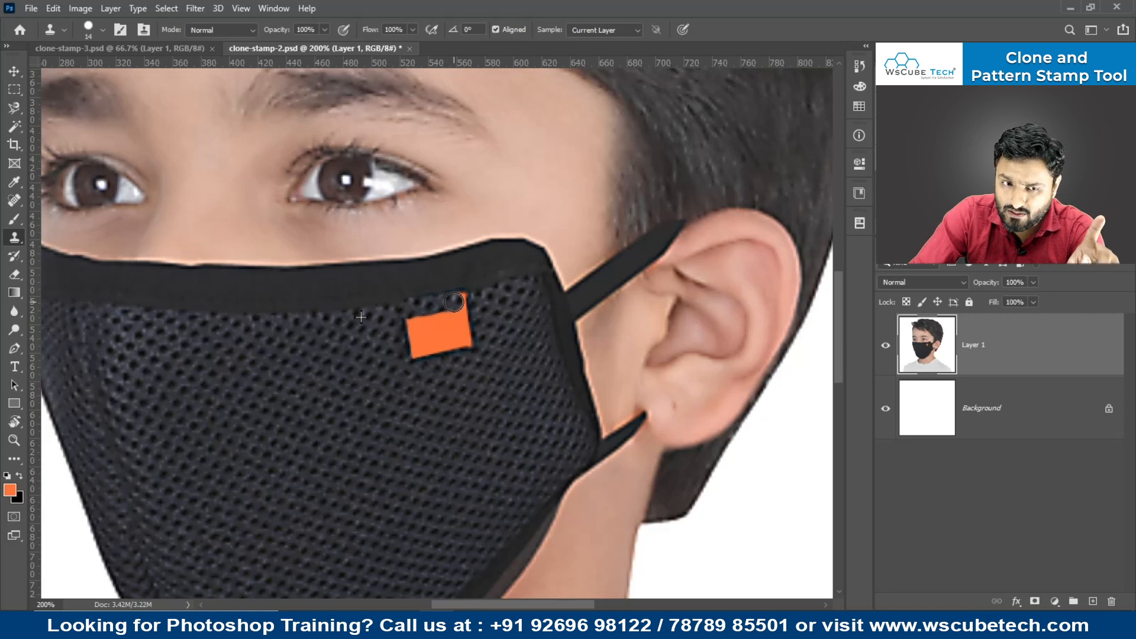
left_click_drag(455, 302, 555, 291)
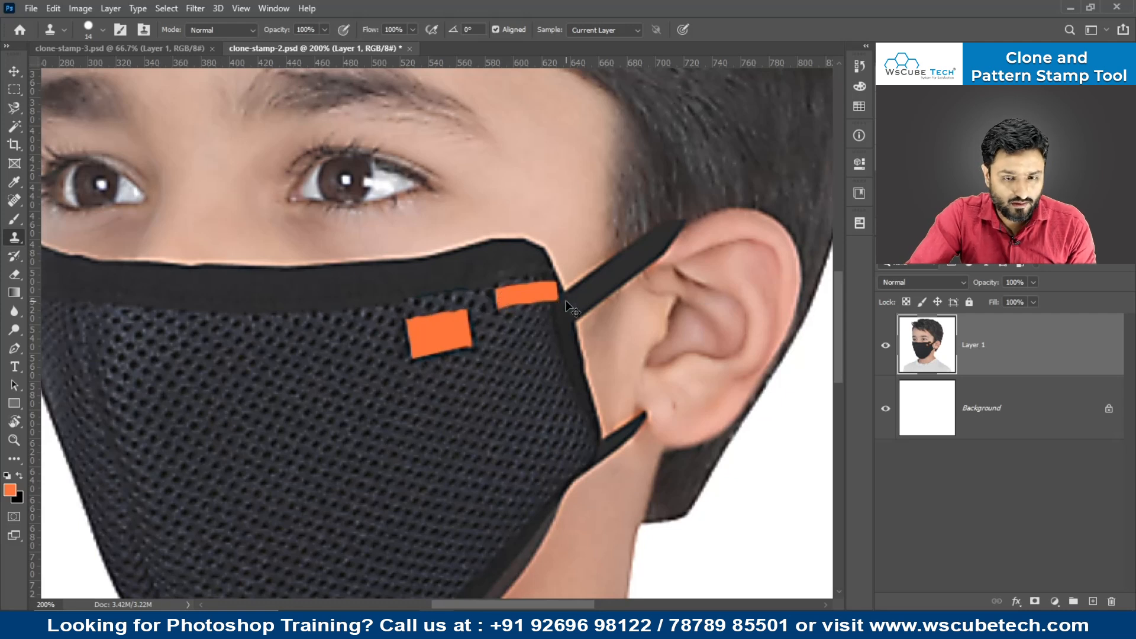
key("ctrl+z")
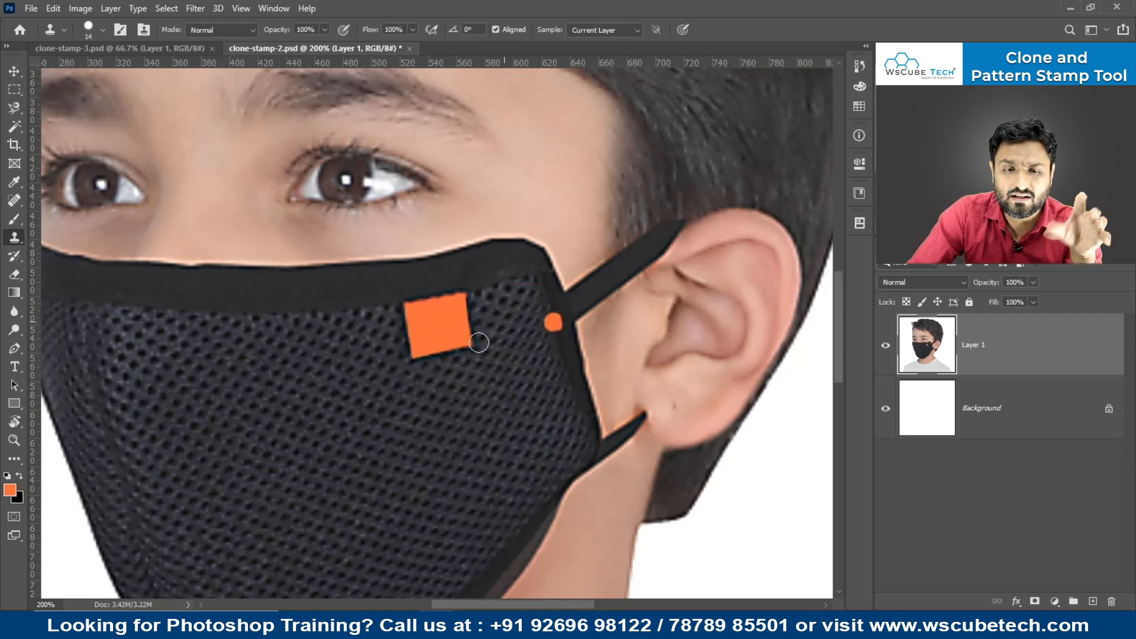
left_click_drag(420, 309, 566, 285)
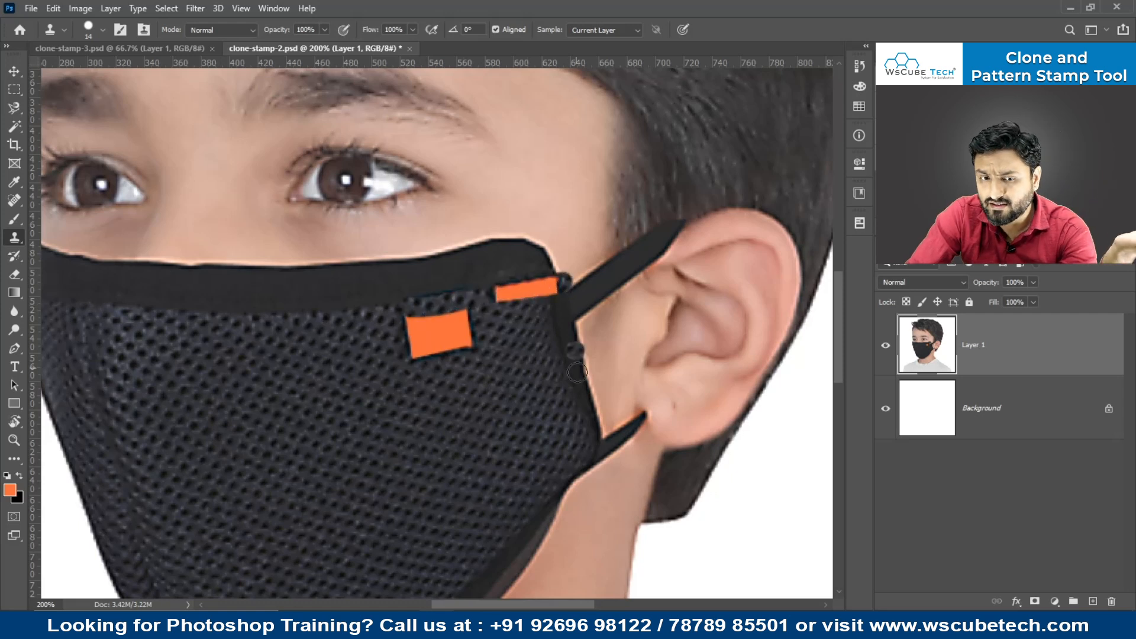
key("ctrl+z")
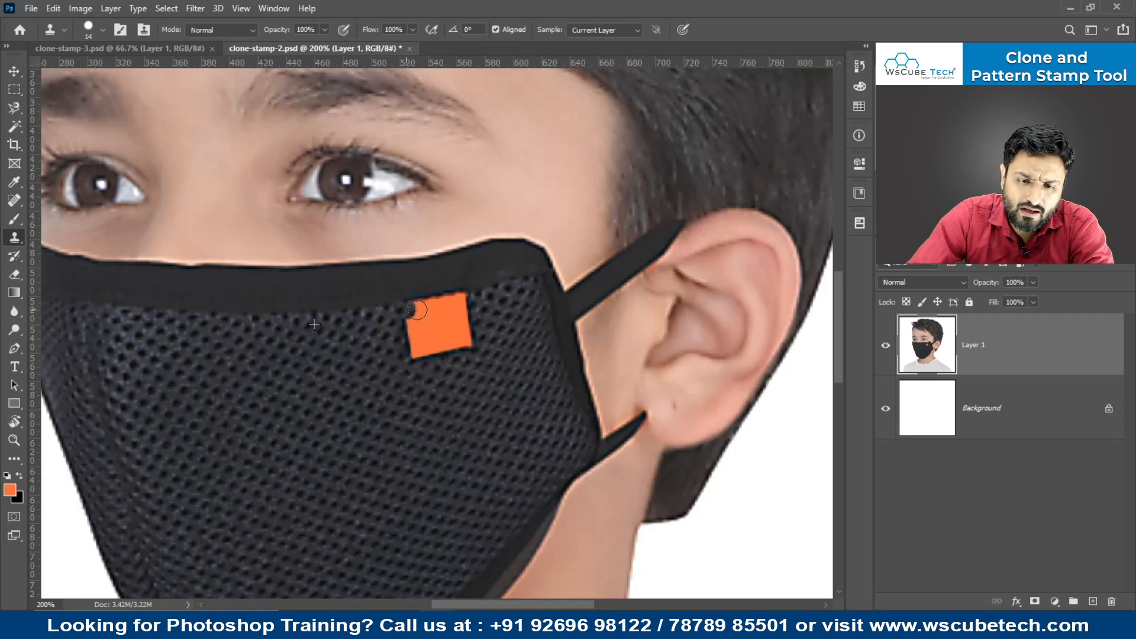
Step: Cover the orange patch from its upper to its lower edge with separate short clone strokes of the neighbouring mask mesh
left_click_drag(411, 309, 470, 299)
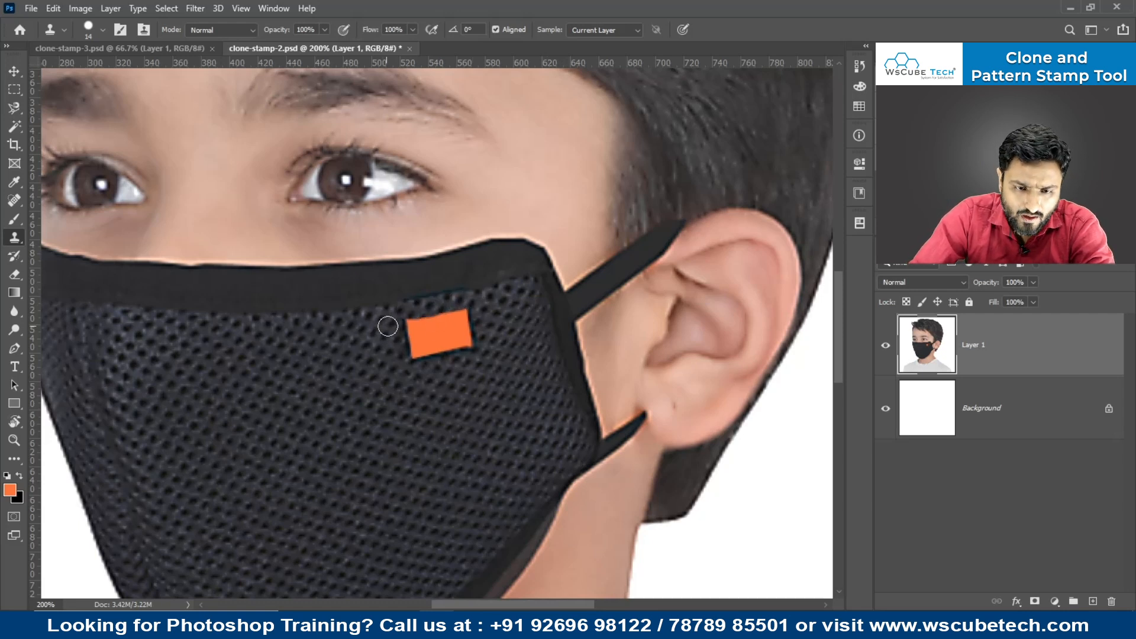
left_click_drag(402, 324, 477, 317)
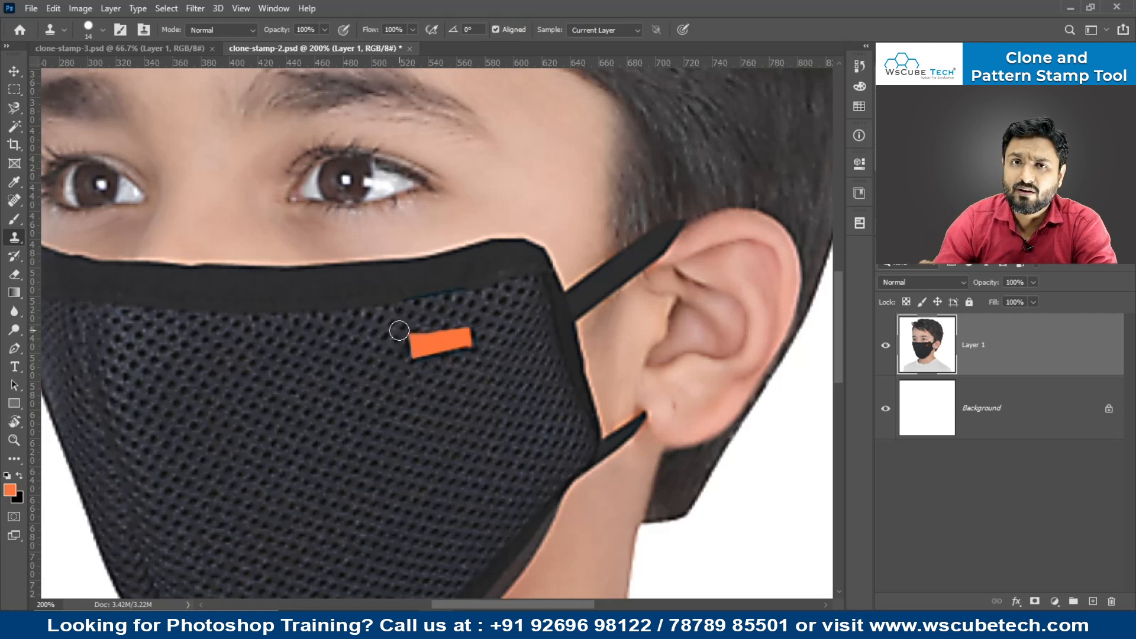
left_click_drag(397, 330, 481, 329)
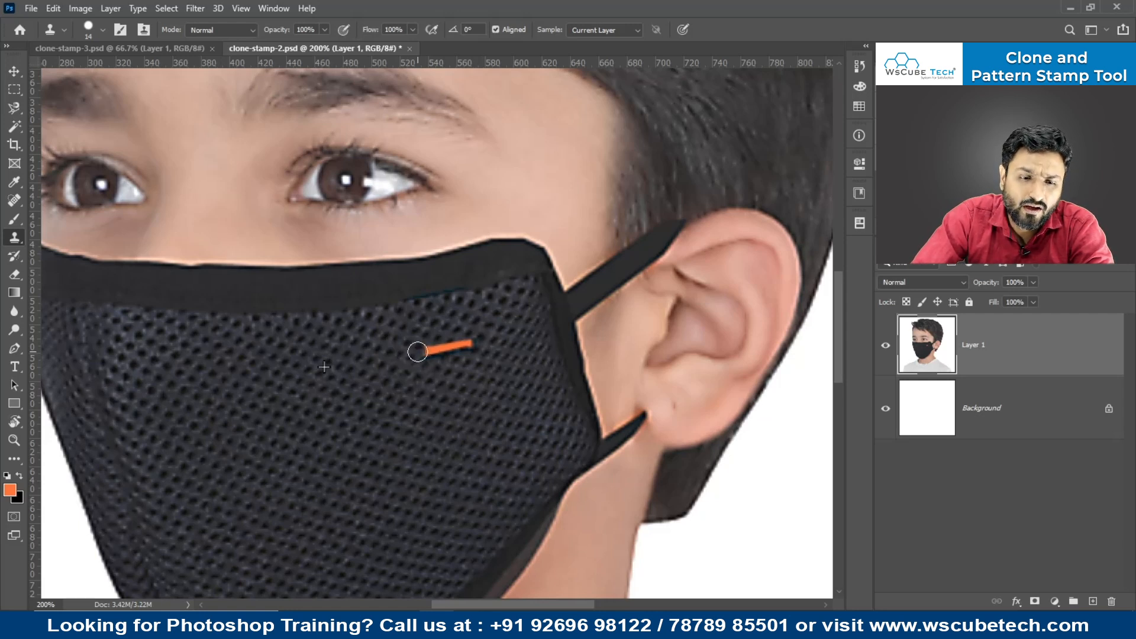
left_click_drag(417, 351, 471, 347)
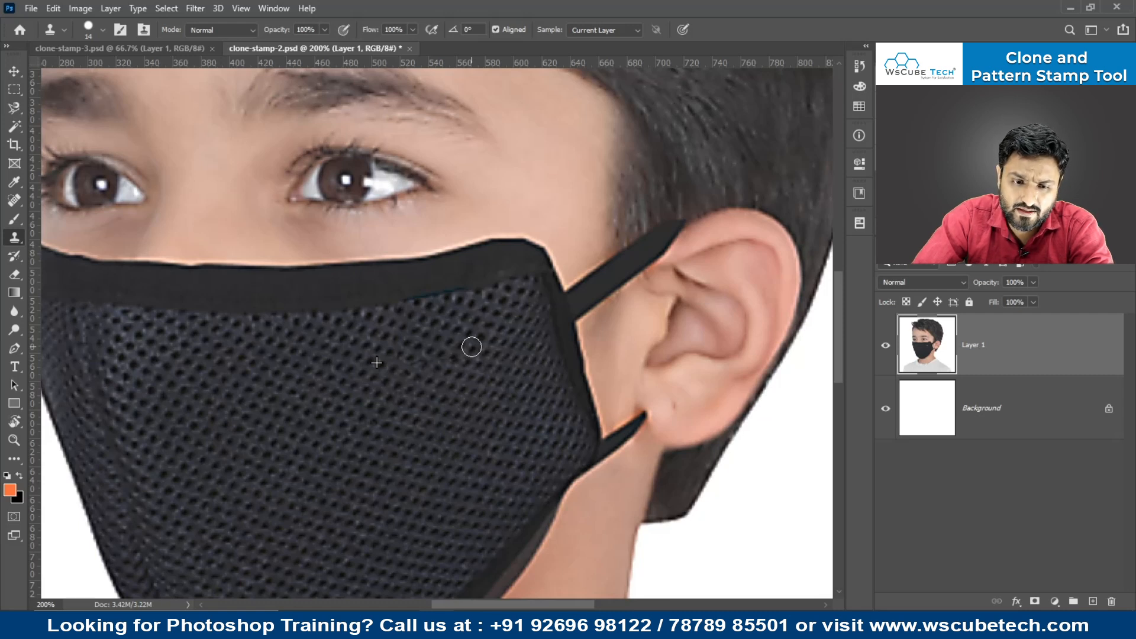
Step: Try a clone stroke across the boy's eye, and undo it along with the strokes covering the orange patch
mouse_move(477, 194)
left_mouse_down()
mouse_move(428, 197)
mouse_move(328, 211)
mouse_move(309, 189)
mouse_move(331, 190)
mouse_move(304, 186)
left_mouse_up()
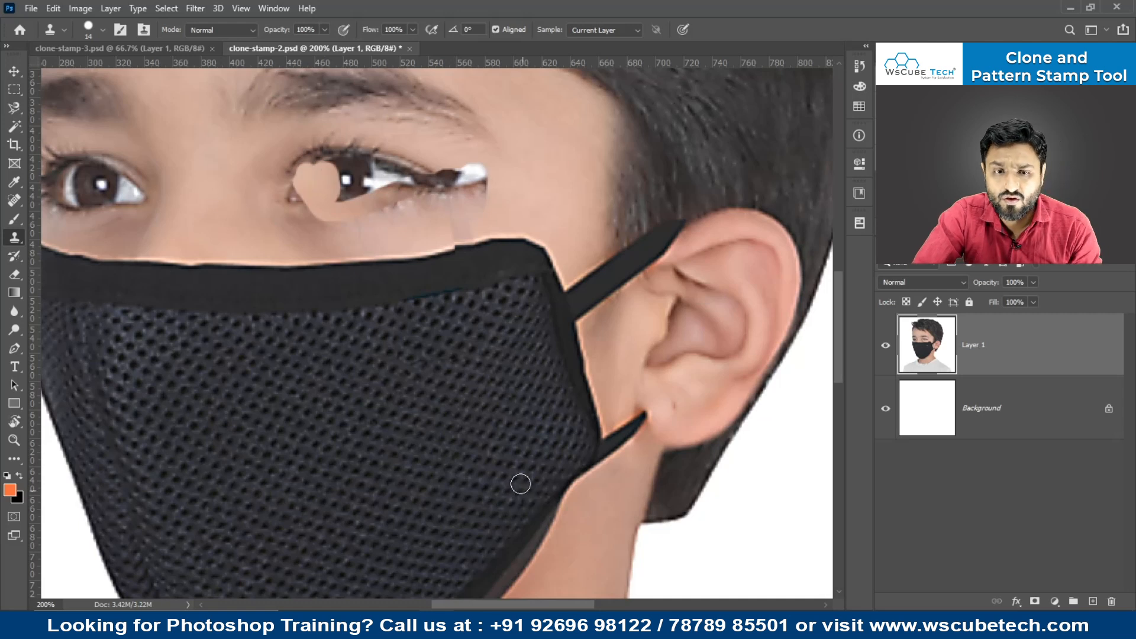
key("ctrl+z")
key("ctrl+z")
key("ctrl+z")
key("ctrl+z")
Step: Try cloning mask mesh across the orange patch with long sideways strokes, and undo them
left_click_drag(403, 350, 479, 339)
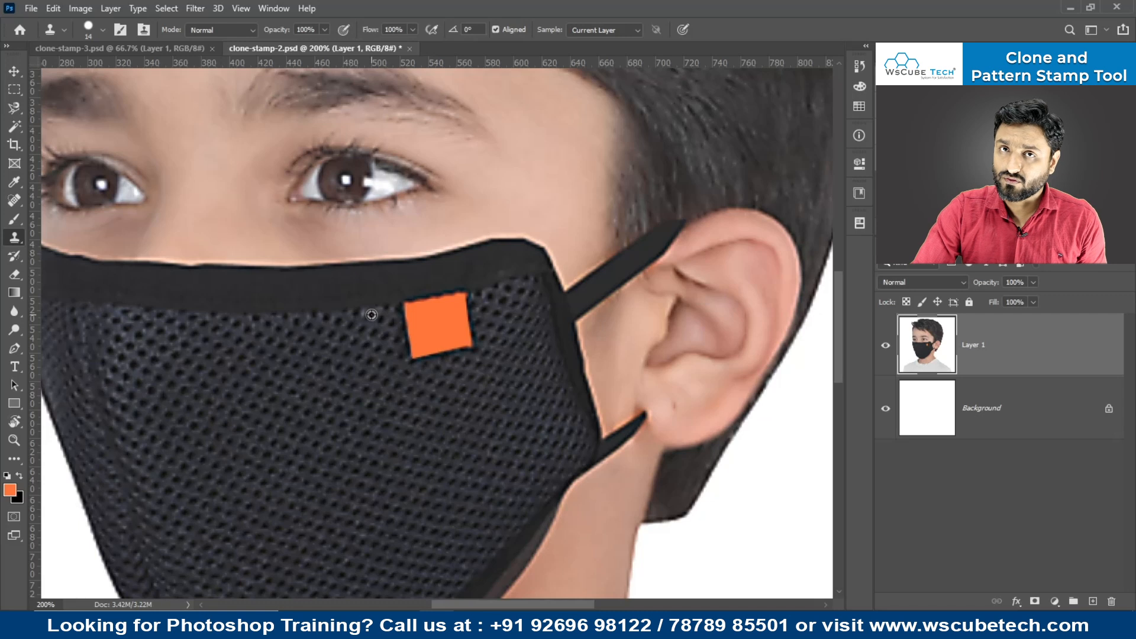
key("alt+space")
key("Escape")
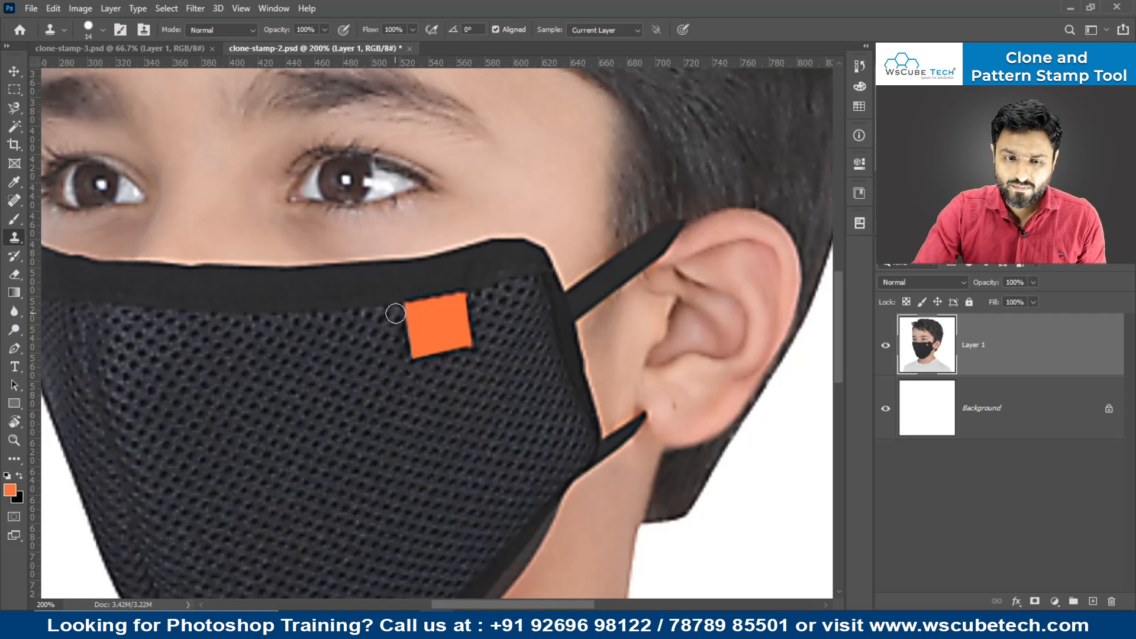
left_click_drag(401, 312, 501, 301)
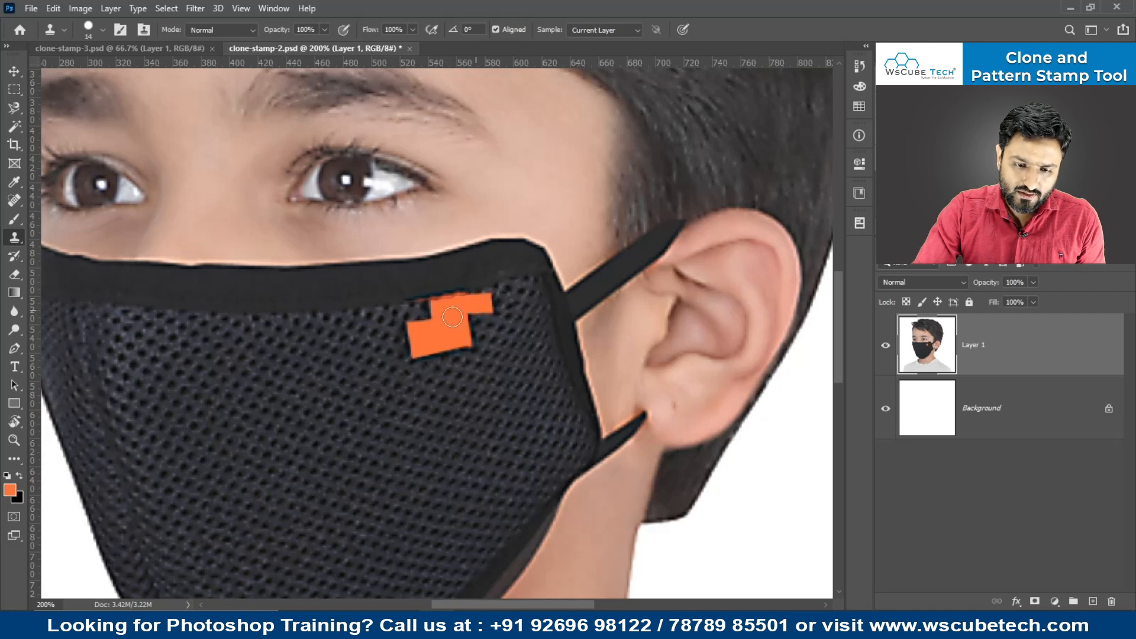
left_click(292, 379, "alt")
key("ctrl+z")
Step: Try two parallel clone strokes over the upper and middle parts of the orange patch, and undo both
left_click_drag(407, 311, 481, 299)
left_click_drag(378, 330, 481, 316)
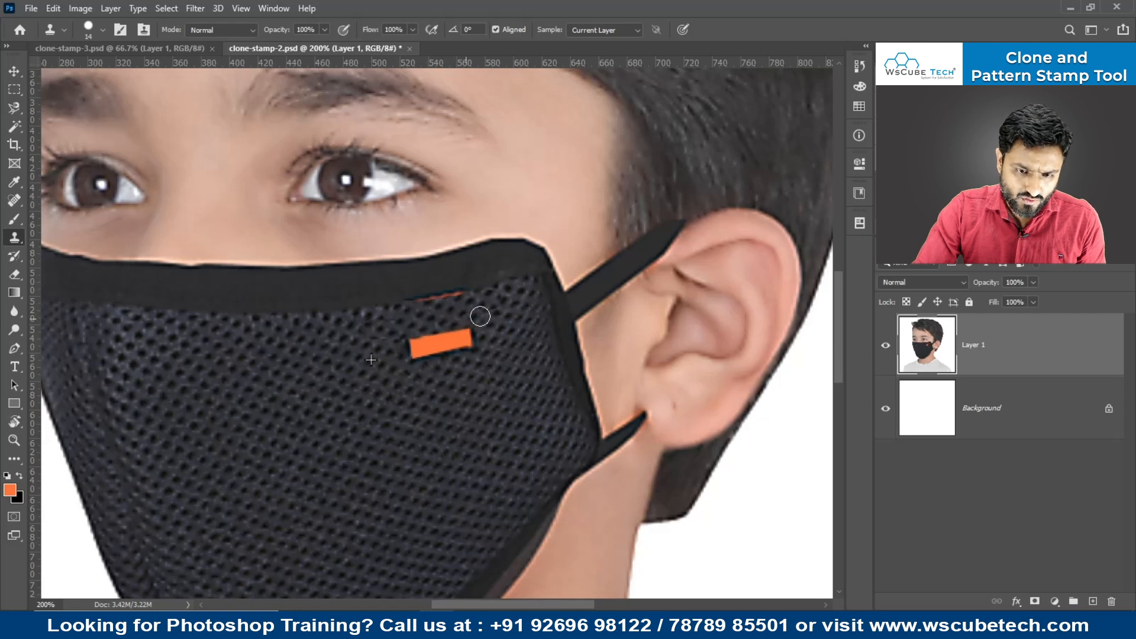
key("ctrl+z")
key("ctrl+z")
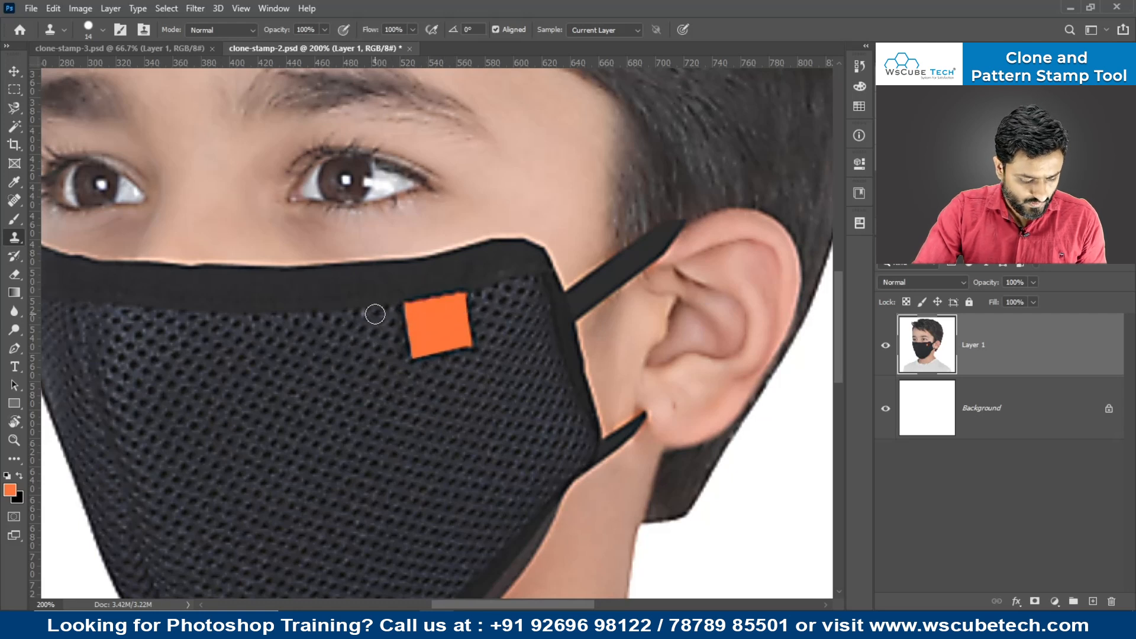
Step: Try cloning from a source very close to the orange patch with successive strokes down to its lower edge, and undo them all
mouse_move(383, 316)
left_mouse_down()
mouse_move(520, 294)
mouse_move(401, 323)
mouse_move(497, 302)
left_mouse_up()
left_click_drag(408, 340, 468, 326)
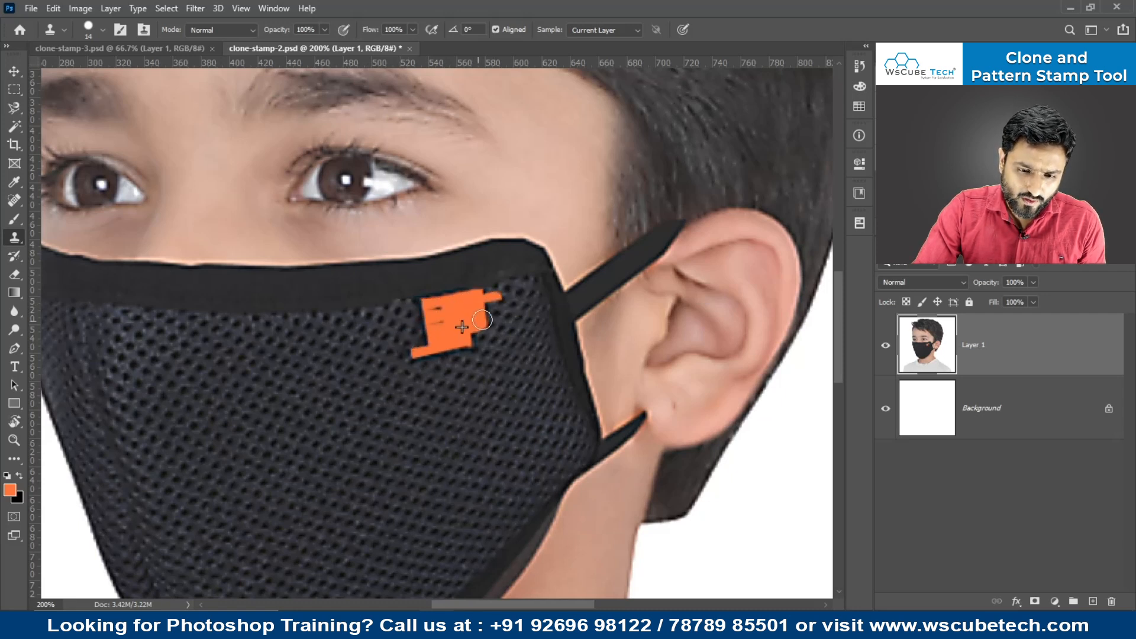
left_click_drag(388, 347, 485, 331)
left_click_drag(396, 363, 503, 332)
left_click_drag(362, 390, 516, 383)
key("ctrl+z")
key("ctrl+z")
key("ctrl+z")
key("ctrl+z")
key("ctrl+z")
key("ctrl+z")
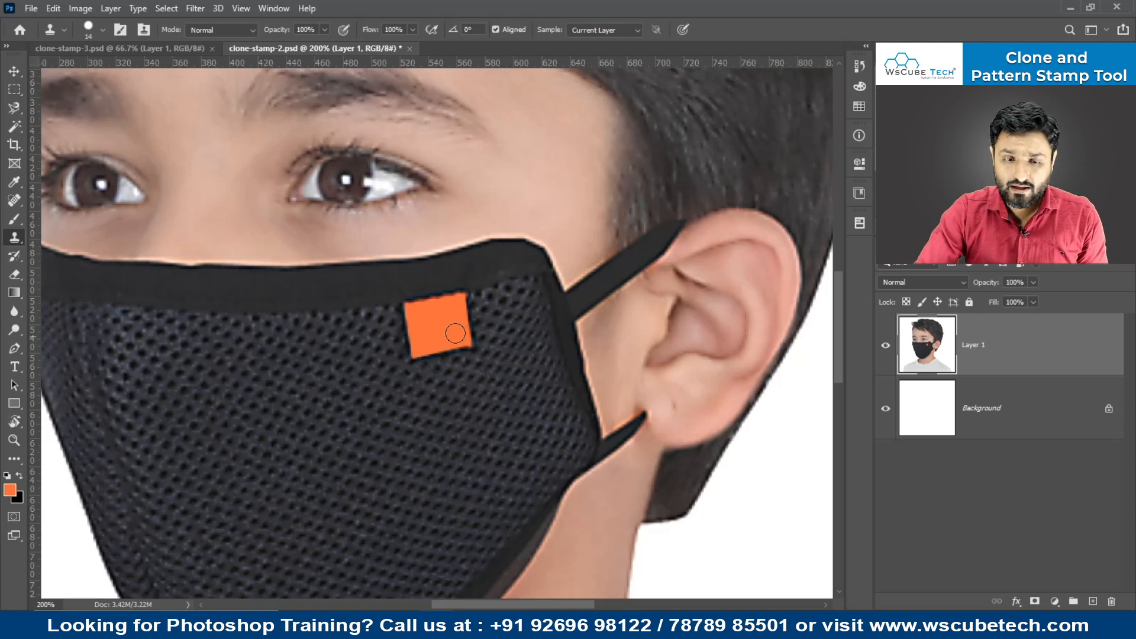
Step: Try cloning the boy's eye closer to the temple and skin over its original place, and undo all these strokes
mouse_move(398, 312)
left_mouse_down()
mouse_move(468, 303)
mouse_move(437, 135)
mouse_move(431, 195)
mouse_move(419, 137)
mouse_move(417, 195)
mouse_move(406, 138)
mouse_move(400, 222)
mouse_move(392, 140)
mouse_move(386, 213)
mouse_move(376, 120)
mouse_move(376, 210)
mouse_move(354, 128)
mouse_move(349, 218)
mouse_move(349, 124)
mouse_move(341, 228)
mouse_move(333, 135)
mouse_move(313, 211)
mouse_move(297, 143)
mouse_move(303, 199)
mouse_move(316, 151)
mouse_move(492, 146)
left_mouse_up()
mouse_move(461, 148)
left_mouse_down()
mouse_move(529, 153)
mouse_move(424, 165)
mouse_move(527, 165)
mouse_move(418, 188)
mouse_move(511, 178)
mouse_move(332, 197)
mouse_move(508, 193)
mouse_move(315, 219)
mouse_move(534, 194)
mouse_move(394, 236)
mouse_move(588, 203)
mouse_move(458, 231)
mouse_move(604, 190)
mouse_move(479, 188)
mouse_move(561, 163)
mouse_move(488, 134)
mouse_move(575, 140)
mouse_move(414, 118)
mouse_move(356, 127)
mouse_move(501, 132)
mouse_move(355, 152)
mouse_move(253, 212)
mouse_move(313, 142)
mouse_move(264, 239)
mouse_move(314, 172)
mouse_move(296, 186)
mouse_move(278, 178)
mouse_move(272, 226)
mouse_move(403, 220)
mouse_move(307, 212)
mouse_move(601, 217)
mouse_move(499, 239)
left_mouse_up()
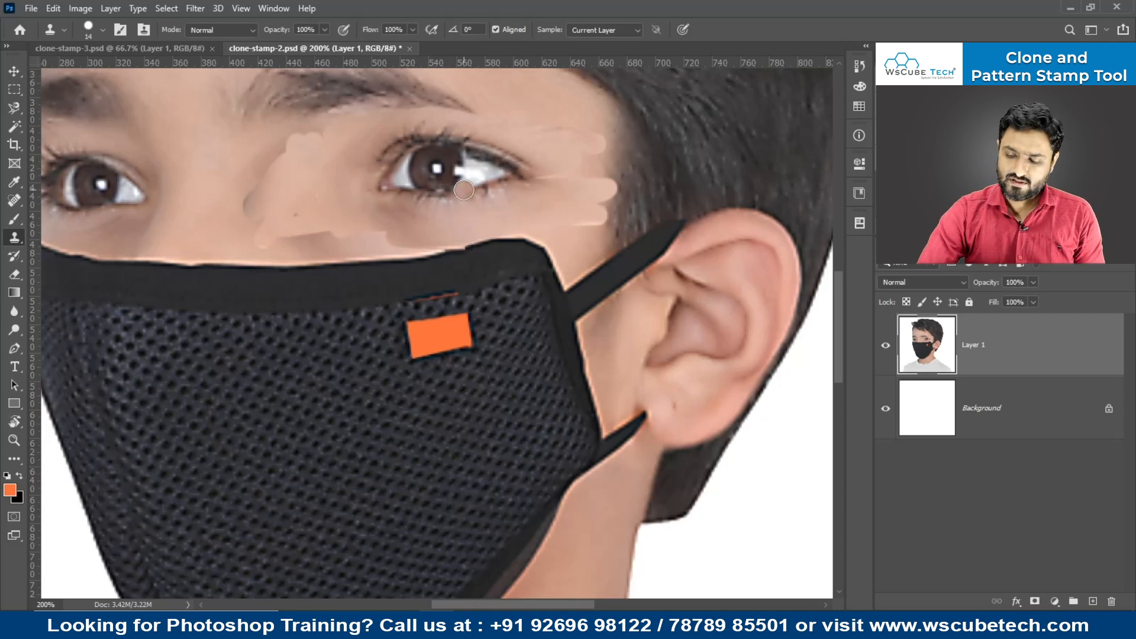
key("ctrl+minus")
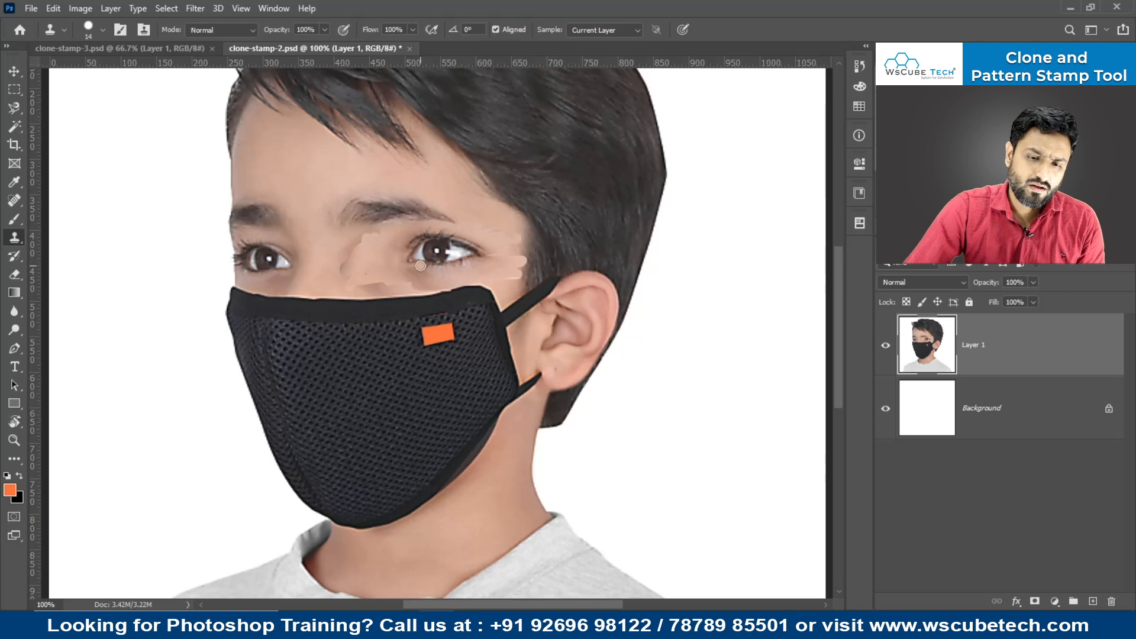
mouse_move(420, 267)
left_mouse_down()
mouse_move(407, 239)
mouse_move(384, 286)
mouse_move(421, 270)
mouse_move(383, 243)
mouse_move(363, 266)
mouse_move(393, 243)
mouse_move(349, 207)
mouse_move(383, 255)
mouse_move(370, 205)
mouse_move(360, 230)
mouse_move(383, 198)
mouse_move(371, 219)
left_mouse_up()
key("ctrl+z")
key("ctrl+z")
key("ctrl+z")
key("ctrl+z")
key("ctrl+z")
key("ctrl+z")
key("ctrl+z")
key("ctrl+z")
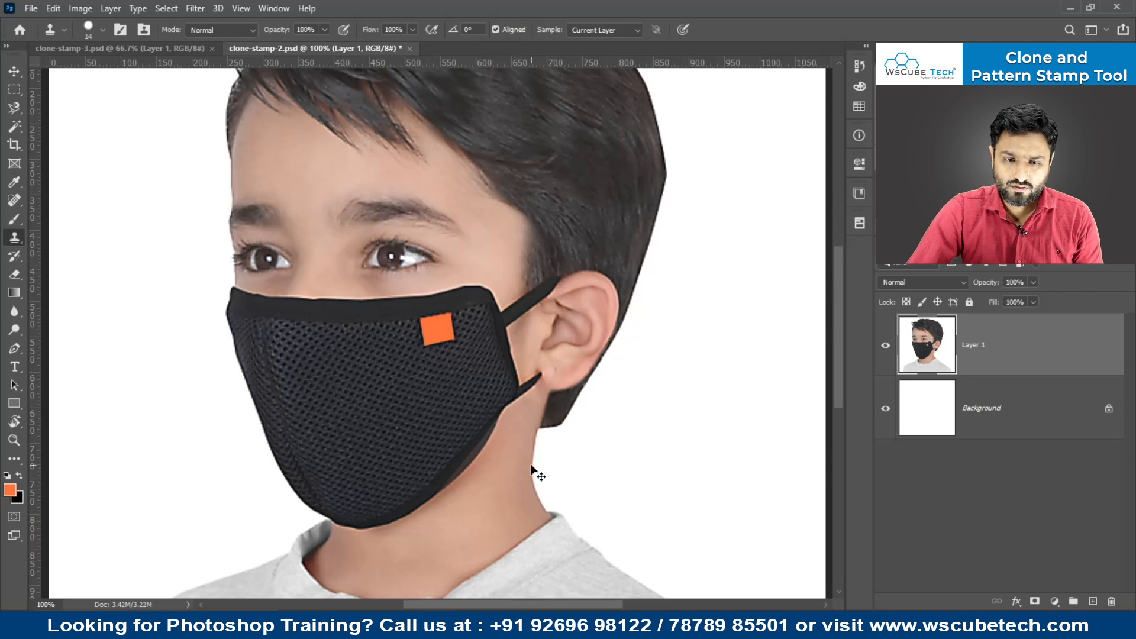
Step: Try clone strokes at 100% zoom from the orange patch's upper part toward the mask's ear-side edge, undoing each one
key("ctrl+plus")
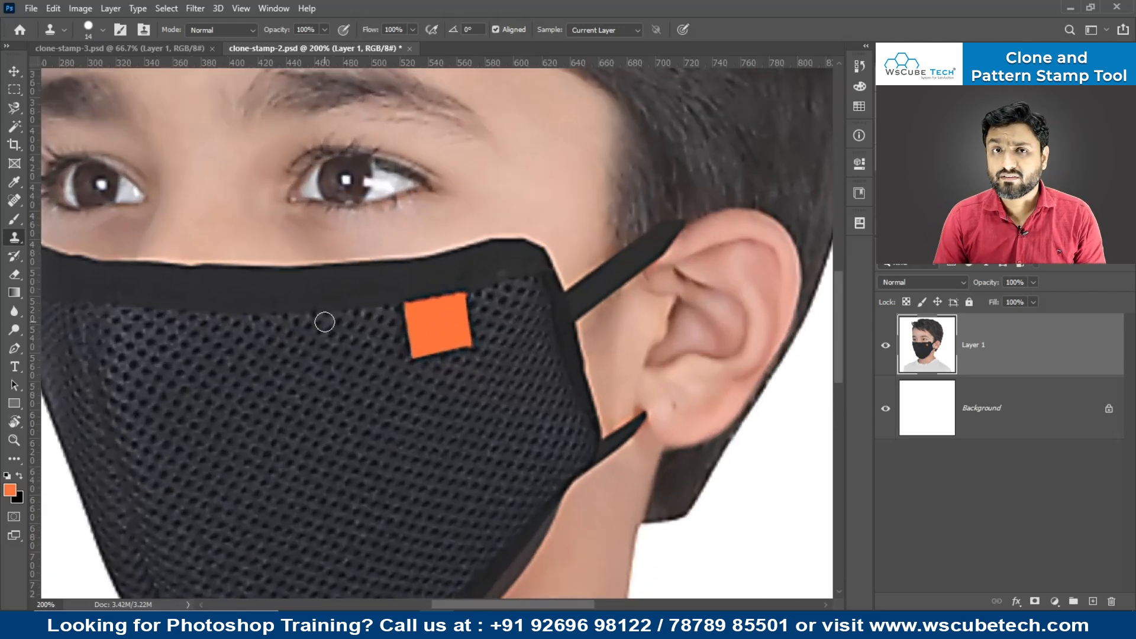
key("ctrl+minus")
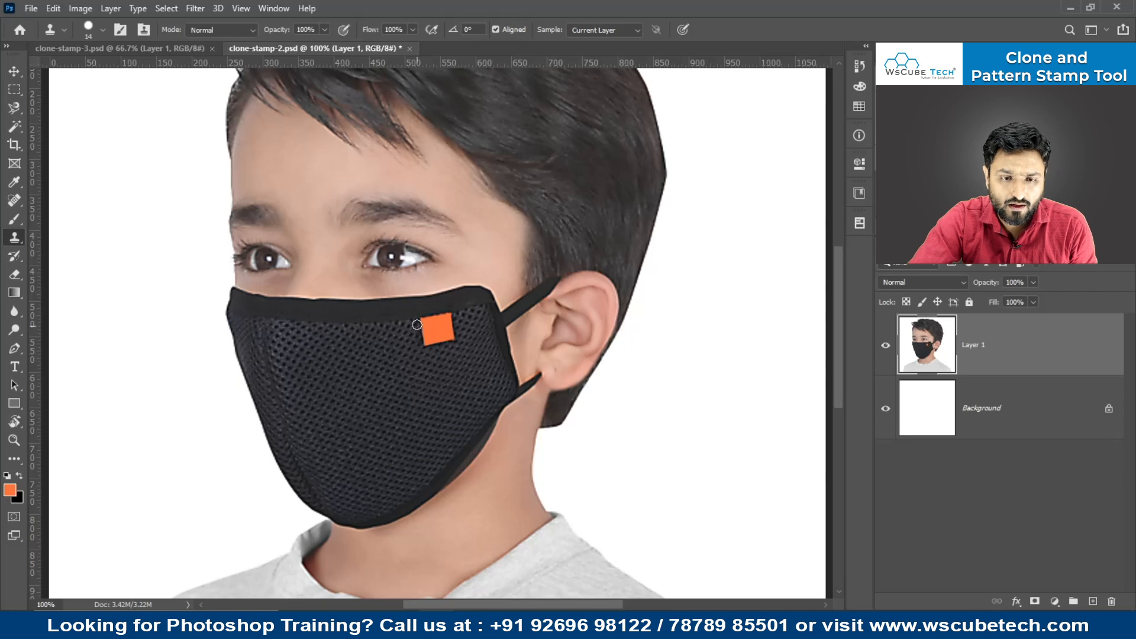
left_click_drag(419, 324, 476, 308)
key("ctrl+z")
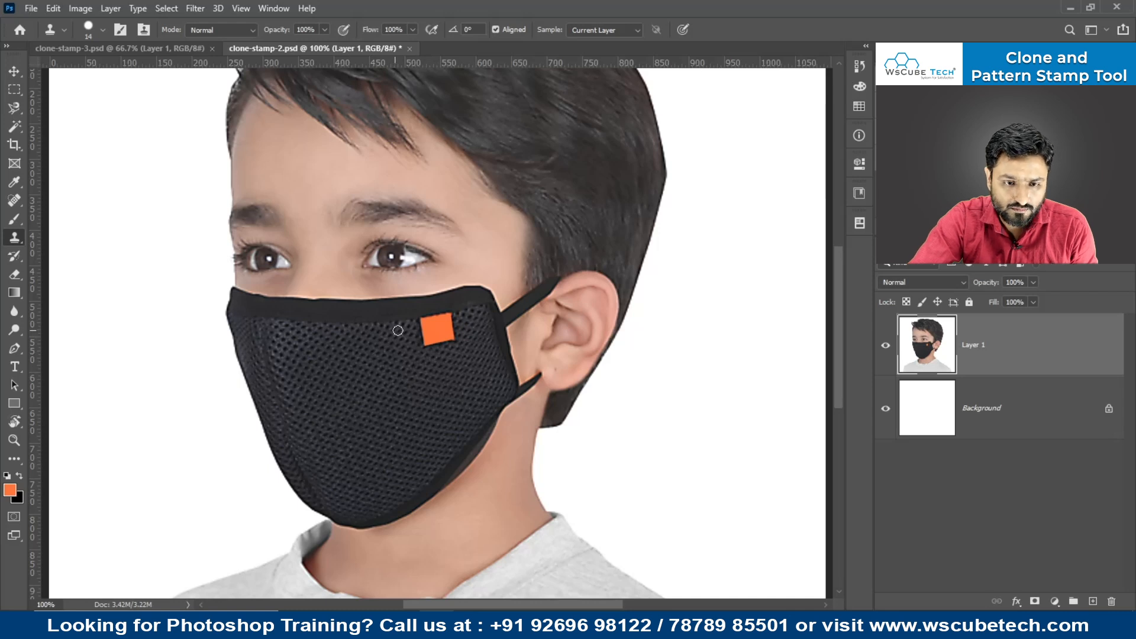
left_click_drag(421, 323, 504, 303)
key("ctrl+z")
Step: Sample the mesh beside the orange patch, try long clone strokes across its top toward the ear strap, and undo them
key("alt")
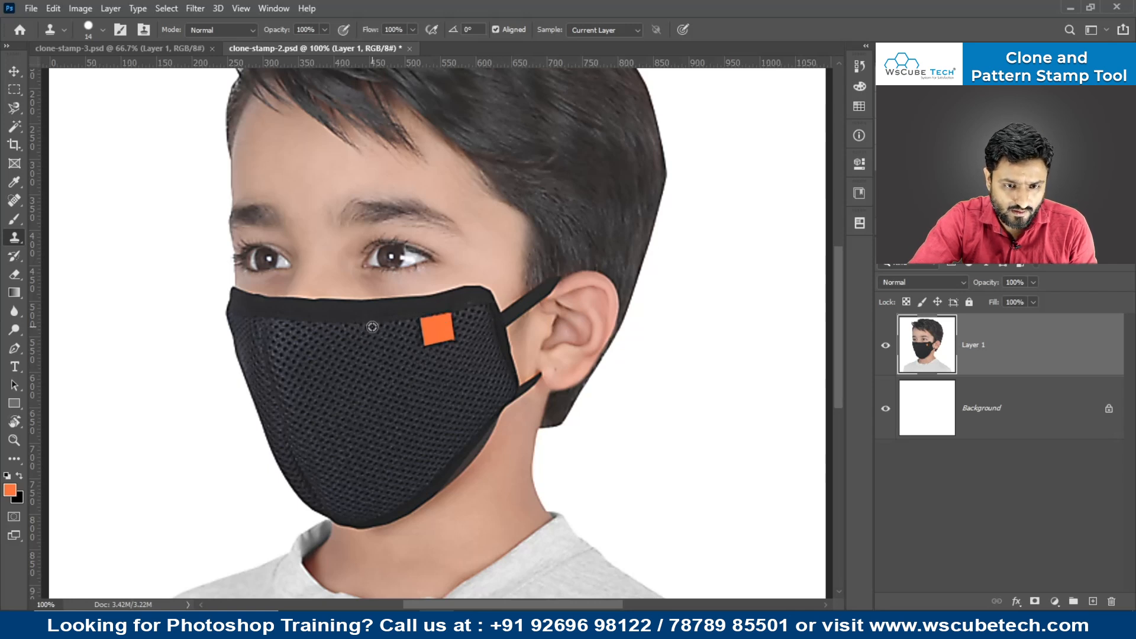
left_click_drag(420, 320, 518, 303)
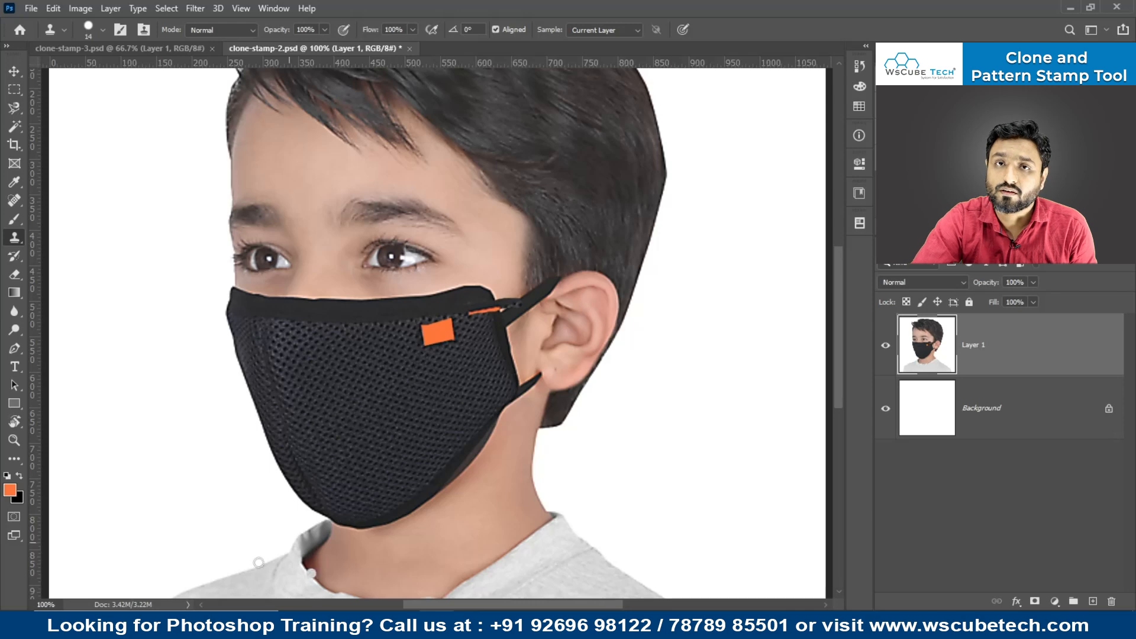
key("ctrl+plus")
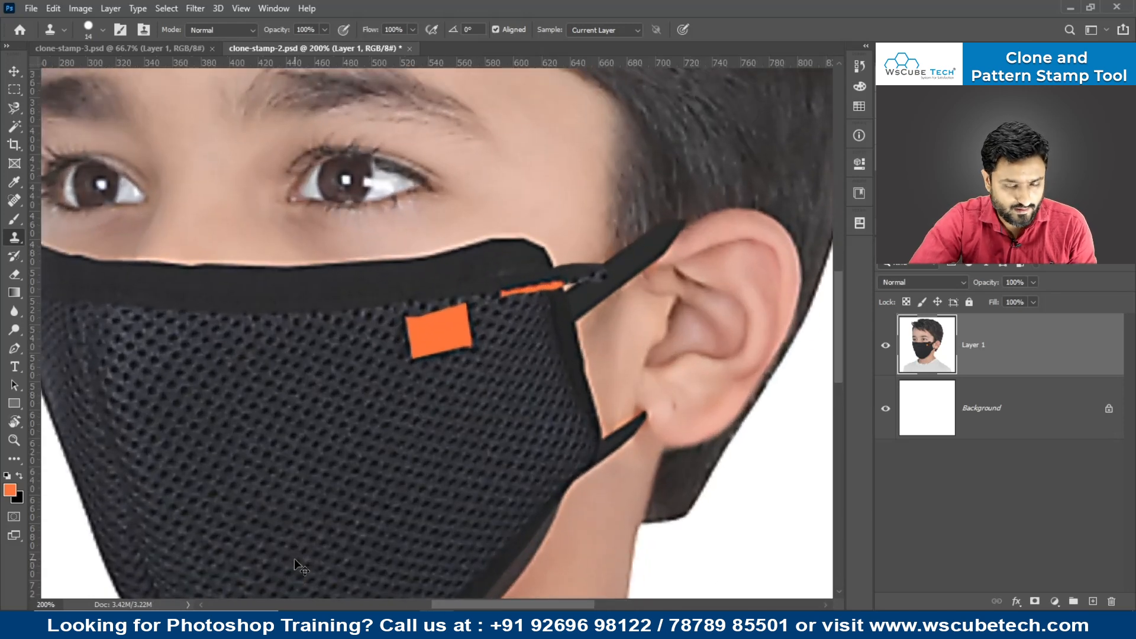
key("ctrl+z")
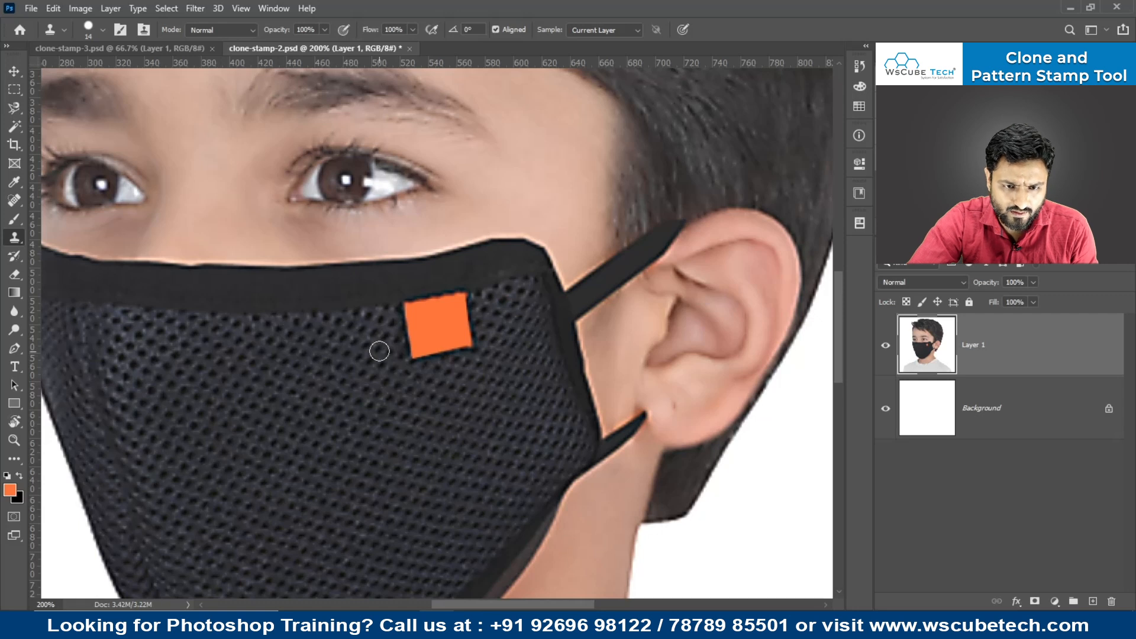
left_click_drag(406, 313, 543, 292)
key("ctrl+z")
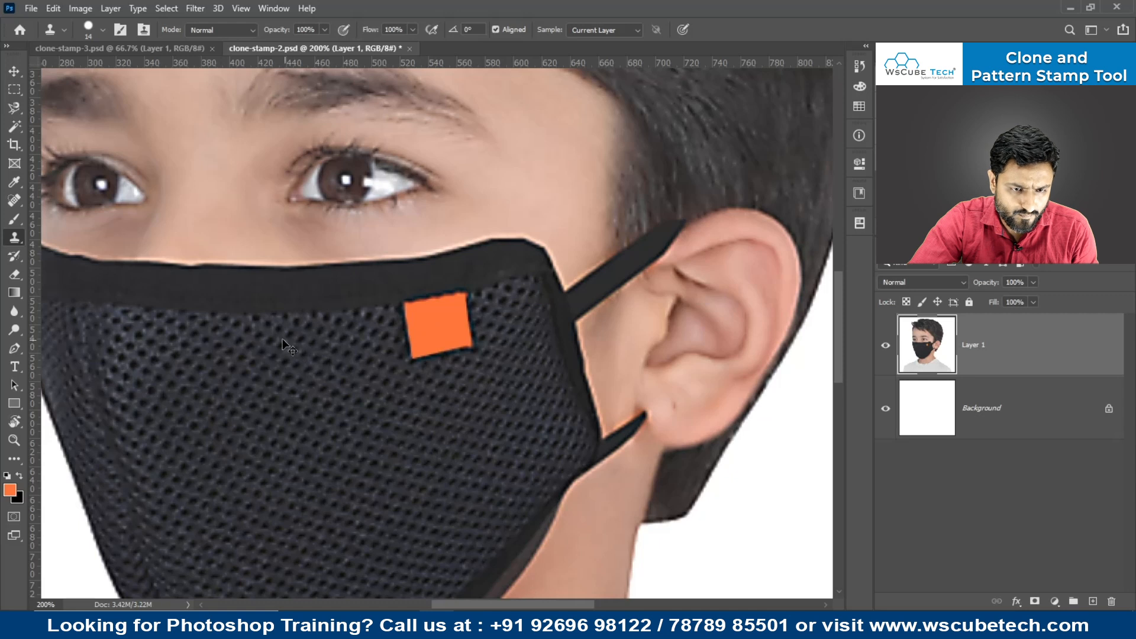
Step: Sample mask mesh beside the orange patch and clone over it, extending the cloning so the patch is recreated beside the mask's ear-side edge
left_click(337, 321, "alt")
mouse_move(406, 310)
left_mouse_down()
mouse_move(536, 285)
mouse_move(529, 324)
mouse_move(499, 335)
mouse_move(479, 302)
mouse_move(481, 343)
mouse_move(510, 337)
mouse_move(521, 317)
mouse_move(509, 302)
mouse_move(494, 324)
mouse_move(517, 315)
mouse_move(403, 329)
mouse_move(470, 308)
mouse_move(405, 329)
mouse_move(468, 335)
mouse_move(408, 352)
mouse_move(465, 355)
mouse_move(428, 375)
left_mouse_up()
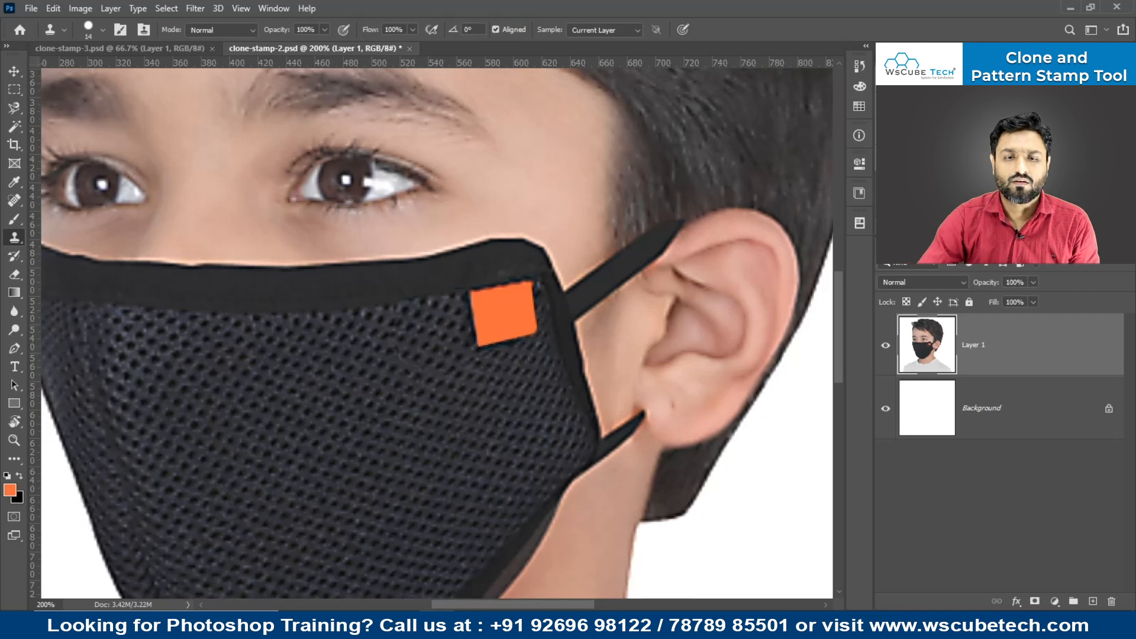
key("ctrl+minus")
key("ctrl+minus")
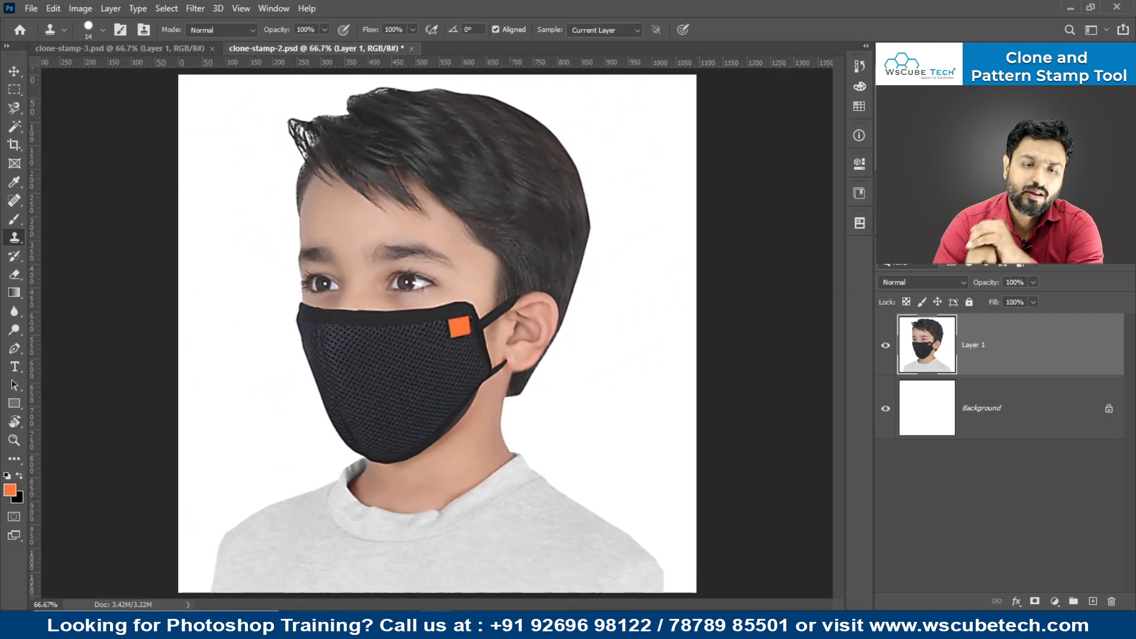
key("ctrl+plus")
key("ctrl+plus")
key("ctrl+plus")
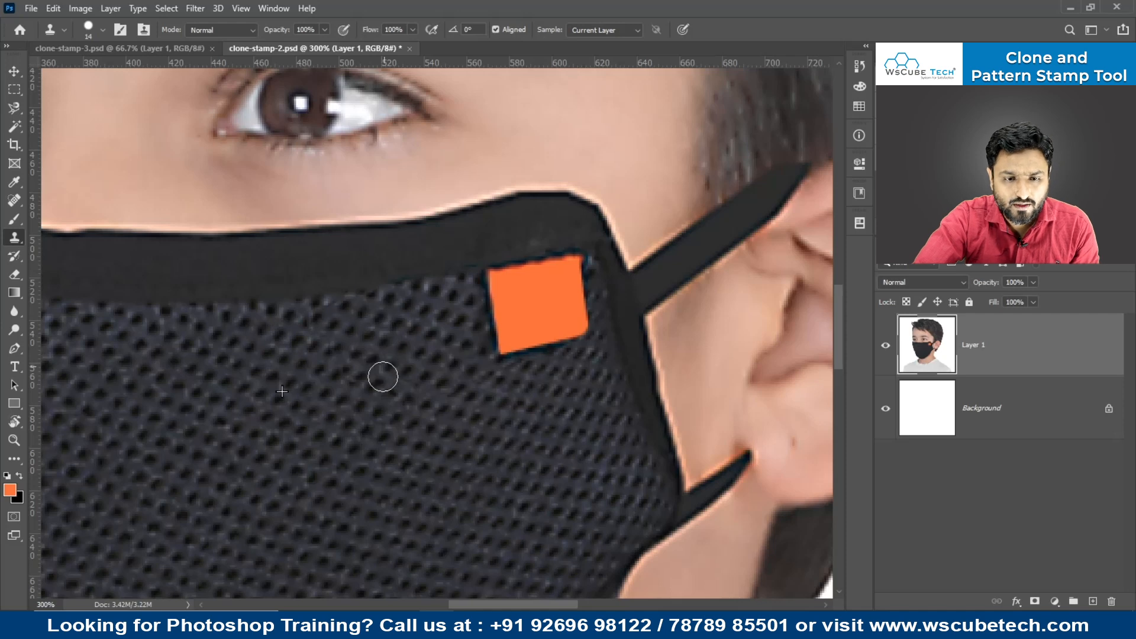
key("ctrl+1")
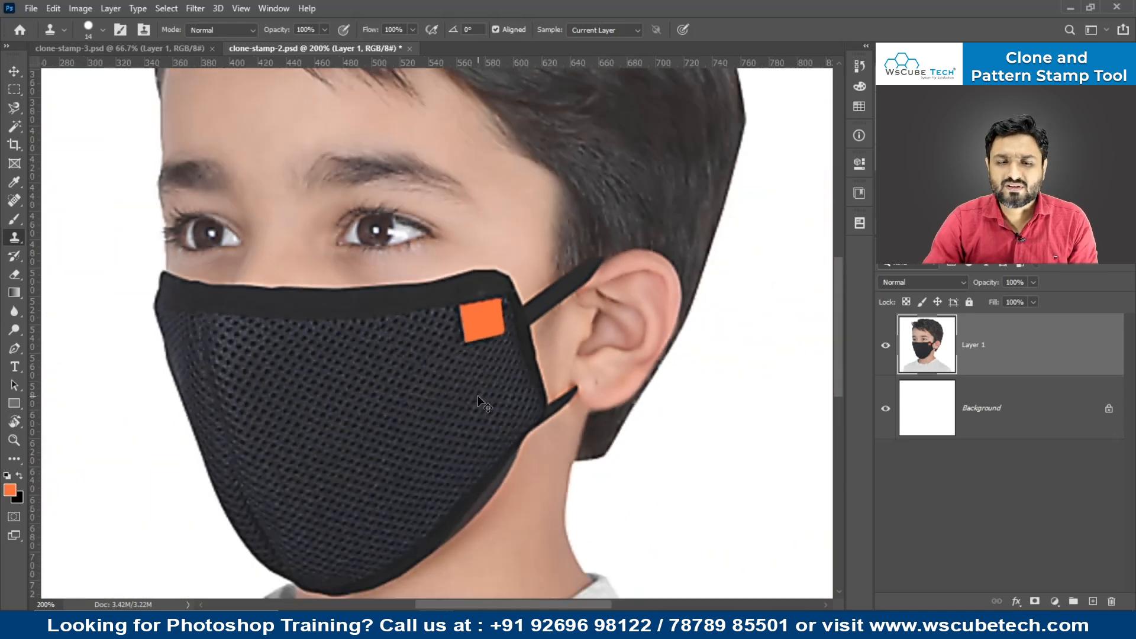
key("ctrl+minus")
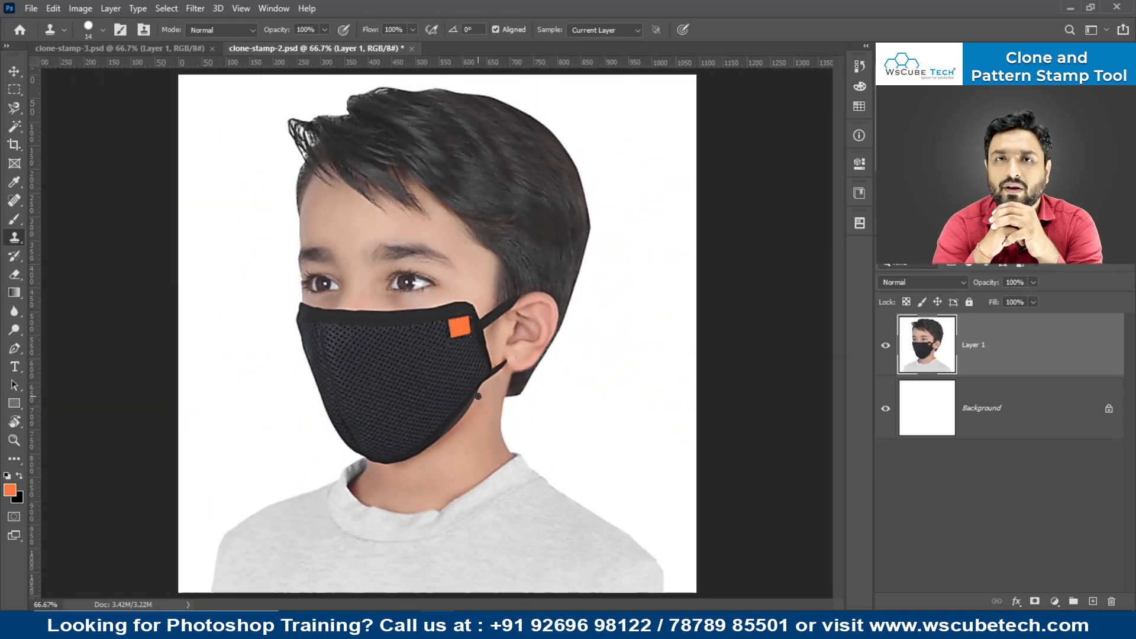
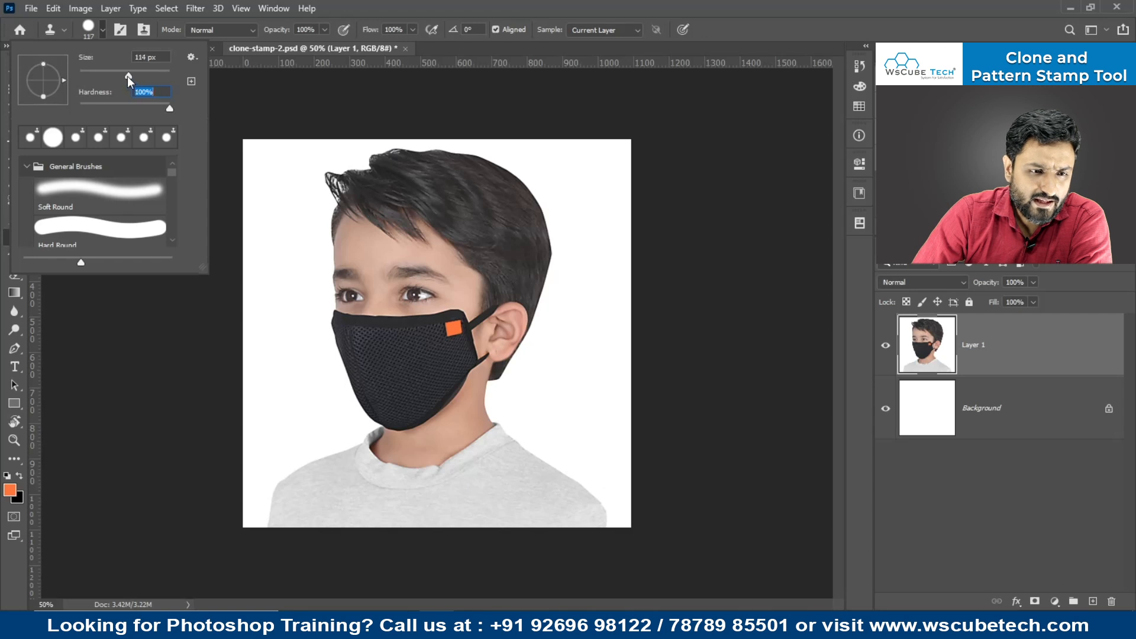
Step: Set the Clone Stamp brush size to 15 px
left_click_drag(127, 76, 86, 77)
key("shift+Tab")
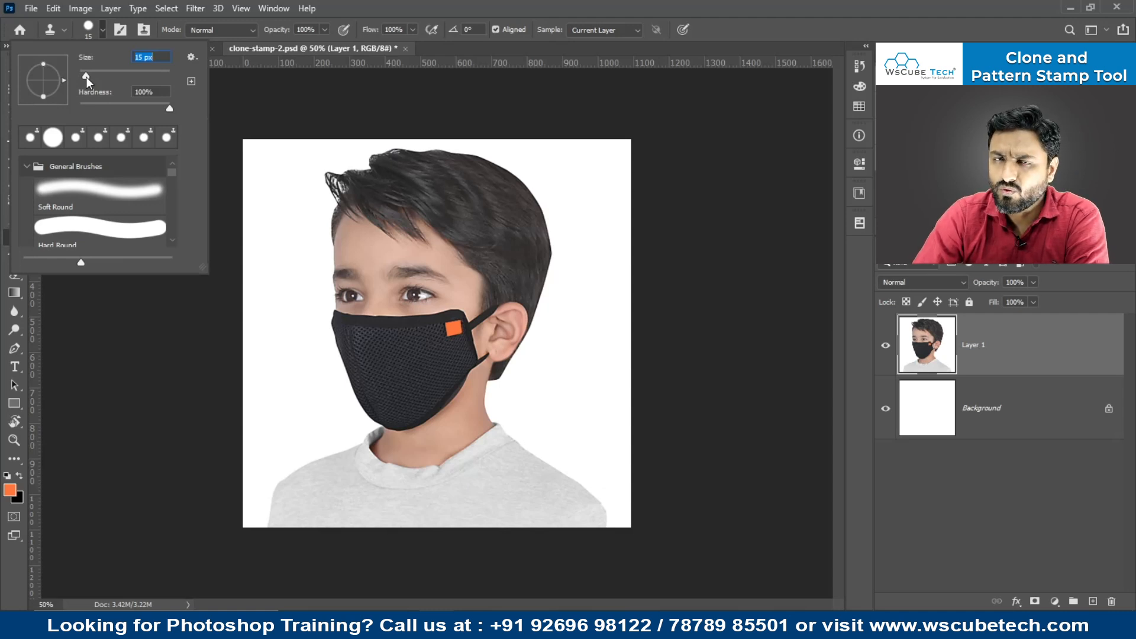
left_click(105, 30)
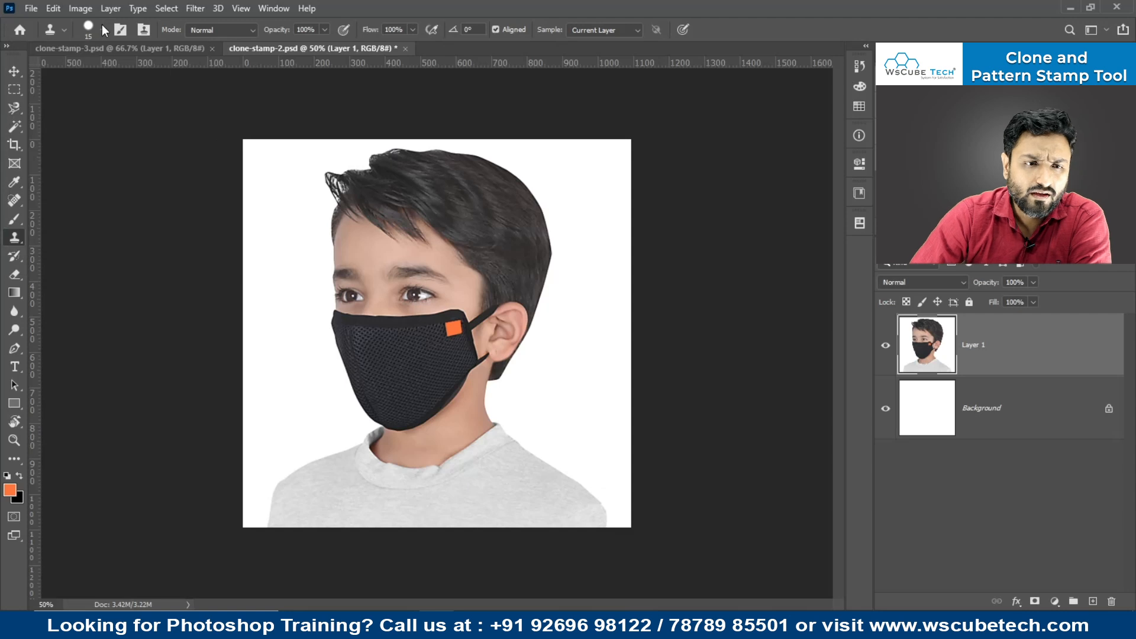
Step: Examine the Clone Stamp's blending mode options, keeping Normal
left_click(235, 31)
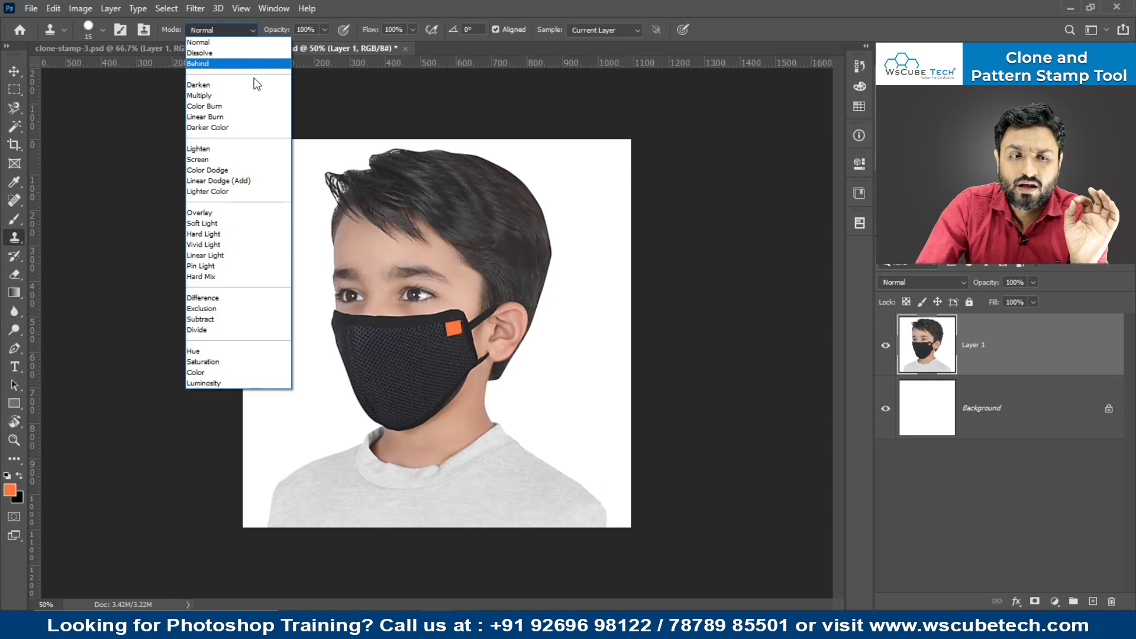
left_click(241, 27)
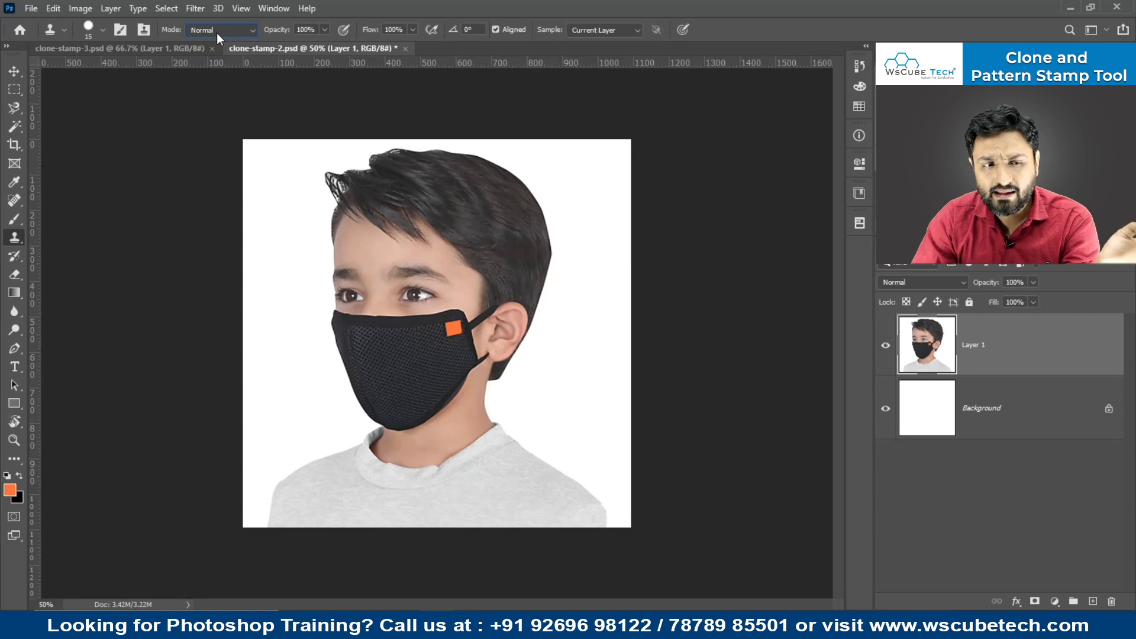
left_click(216, 33)
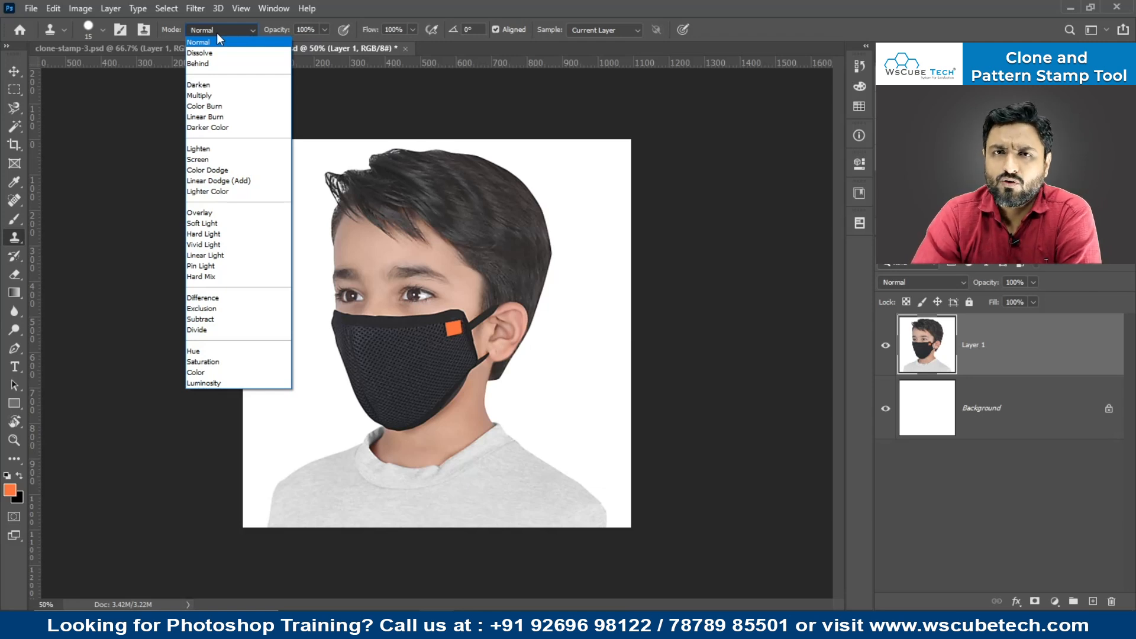
left_click(216, 33)
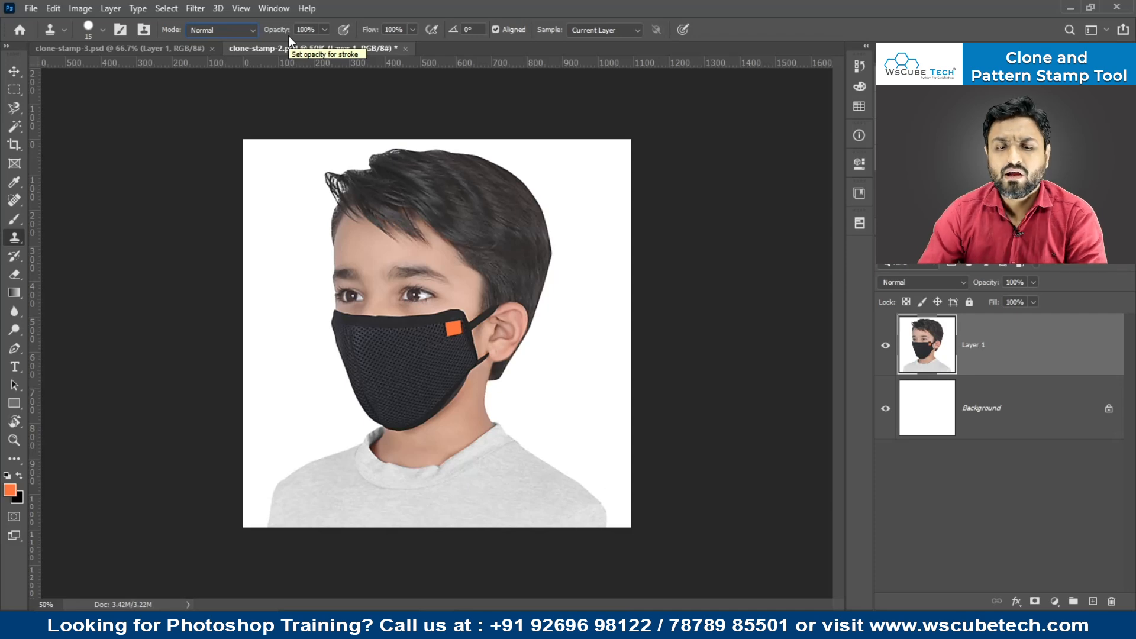
Step: Set the Clone Stamp opacity to 30%, sample the mesh beside the orange patch, and paint it over the whole patch
key("ctrl+plus")
key("ctrl+plus")
key("ctrl+plus")
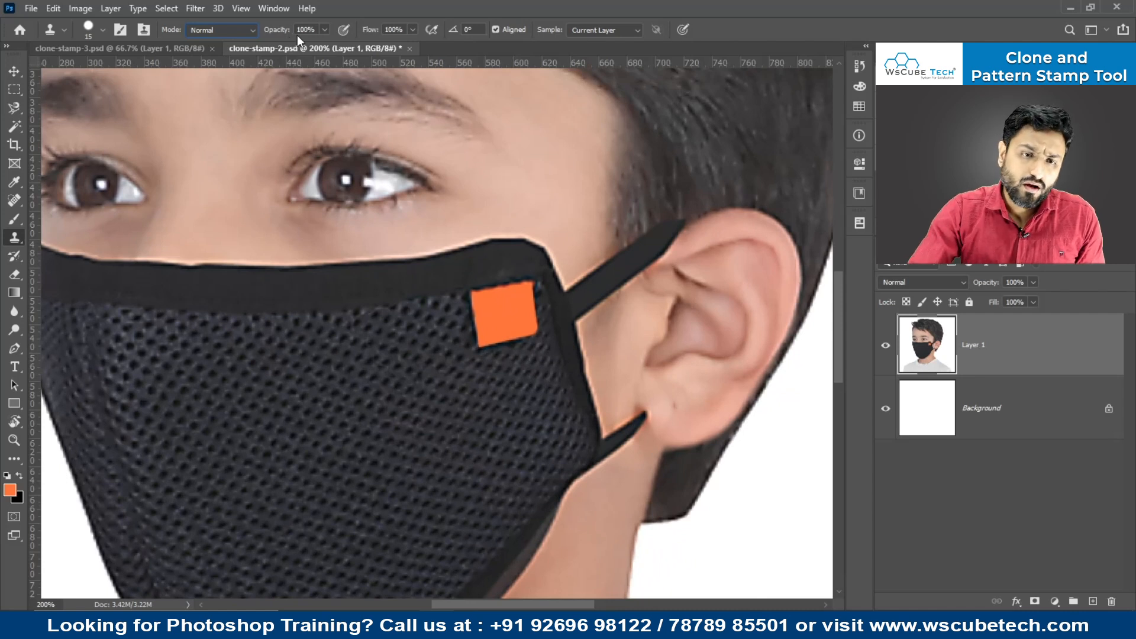
left_click(326, 29)
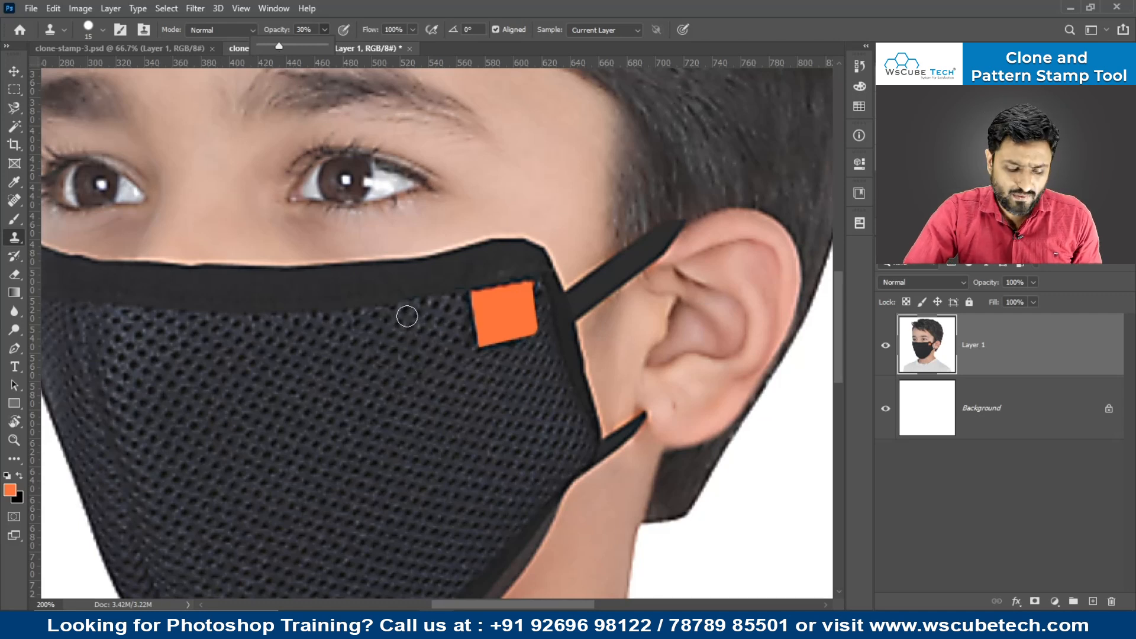
left_click(404, 314, "alt")
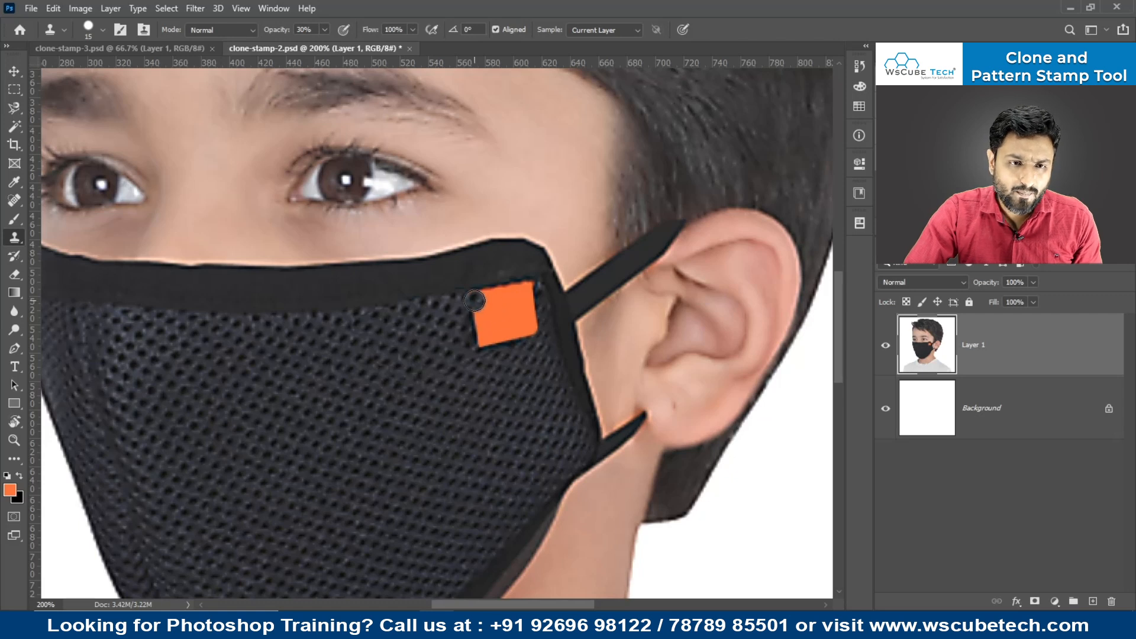
mouse_move(473, 301)
left_mouse_down()
mouse_move(533, 296)
mouse_move(469, 298)
mouse_move(539, 287)
mouse_move(472, 296)
mouse_move(533, 293)
mouse_move(472, 304)
mouse_move(525, 299)
mouse_move(480, 301)
mouse_move(500, 301)
mouse_move(480, 316)
mouse_move(527, 337)
left_mouse_up()
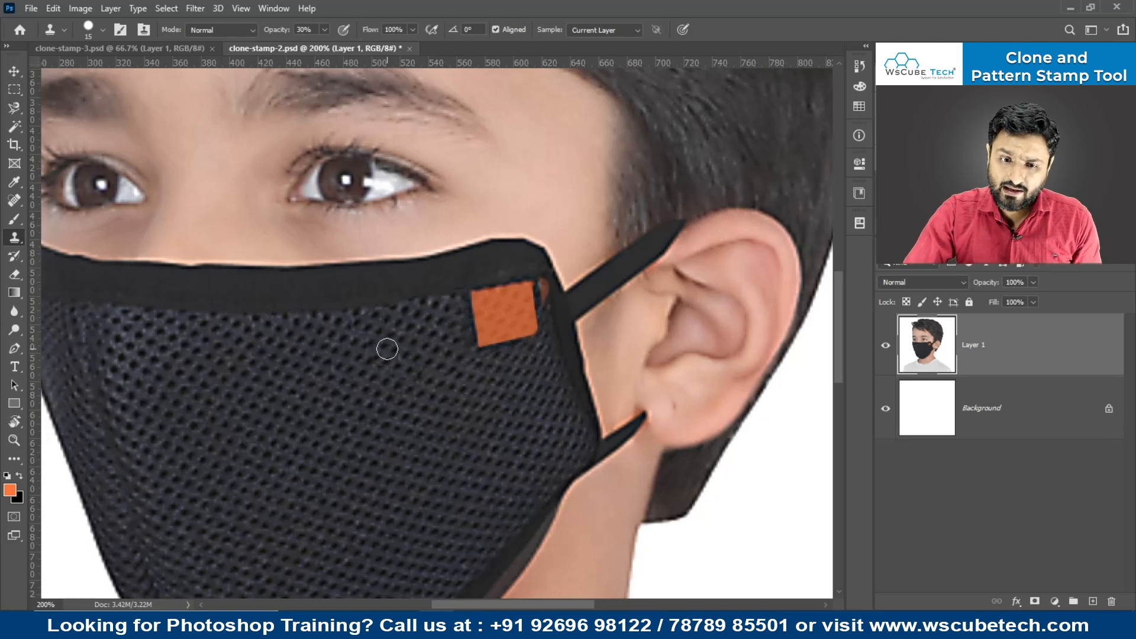
Step: Undo the 30% opacity cloning strokes painted over the orange patch
mouse_move(475, 312)
left_mouse_down()
mouse_move(551, 293)
mouse_move(491, 307)
mouse_move(508, 317)
mouse_move(479, 331)
mouse_move(533, 330)
mouse_move(484, 347)
left_mouse_up()
key("ctrl+z")
key("ctrl+z")
key("ctrl+z")
key("ctrl+z")
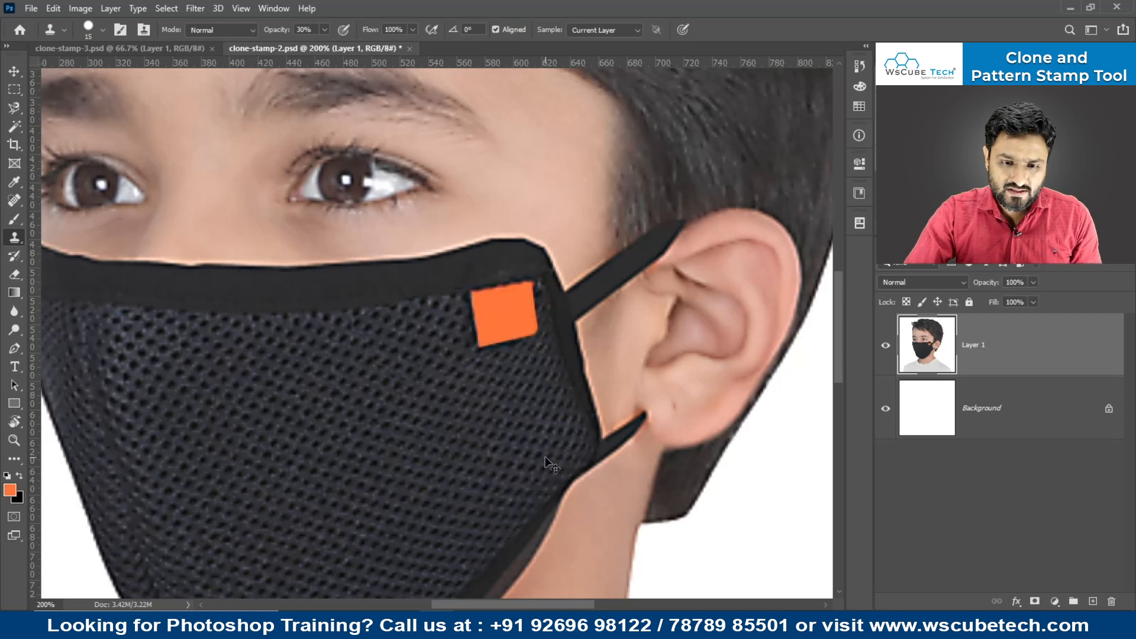
Step: Set the Clone Stamp opacity to 1% and try painting the sampled mesh over the orange patch
left_click(326, 30)
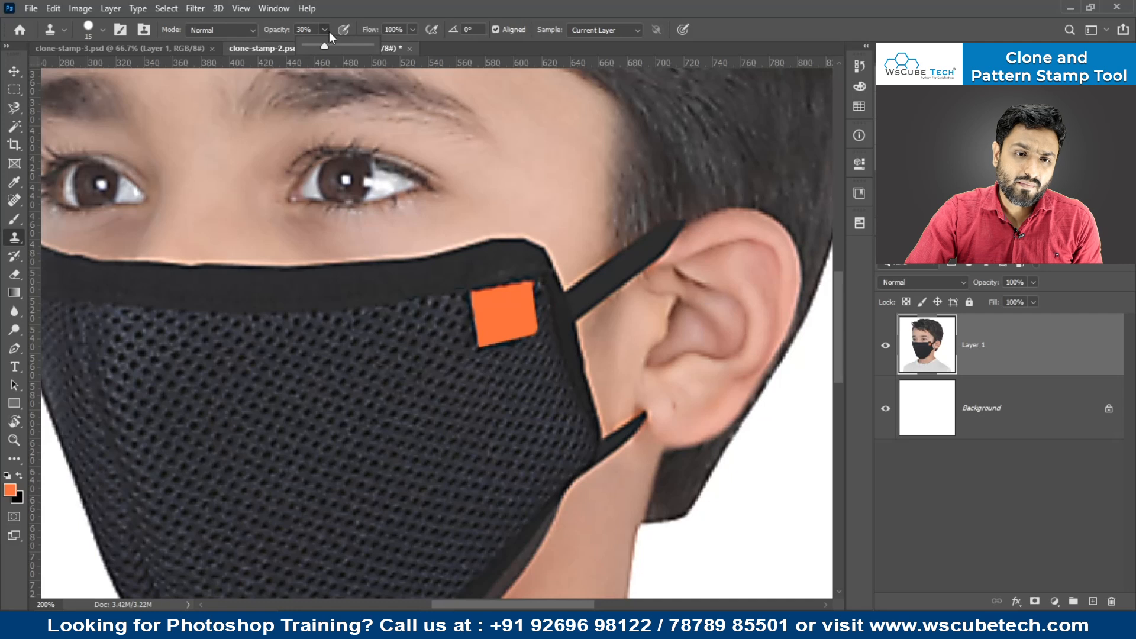
left_click_drag(323, 47, 304, 46)
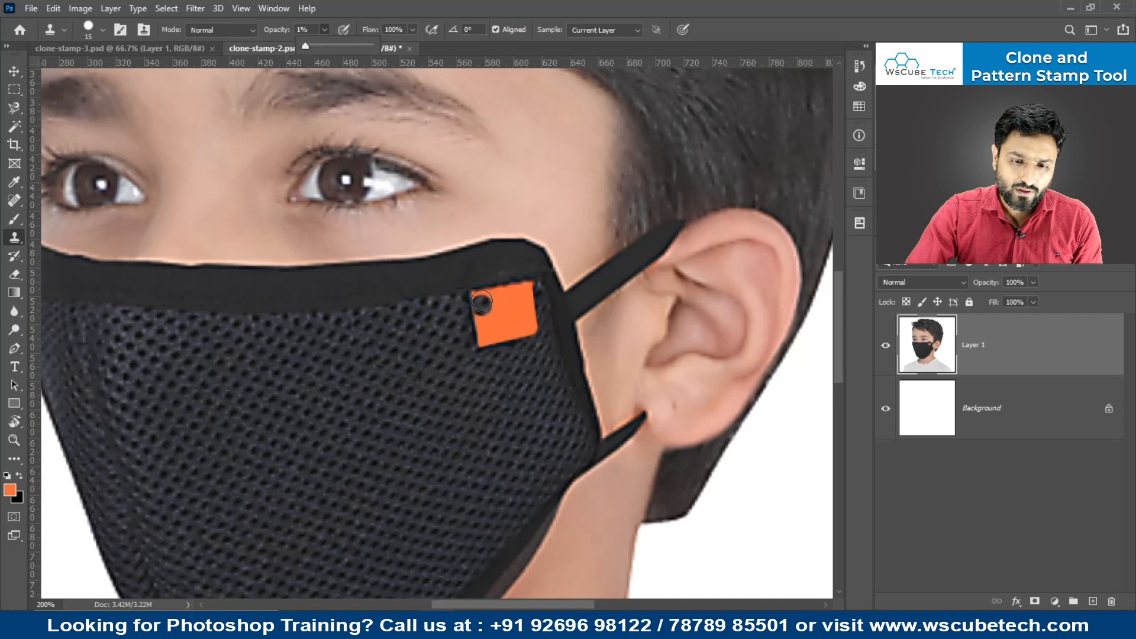
left_click(474, 300)
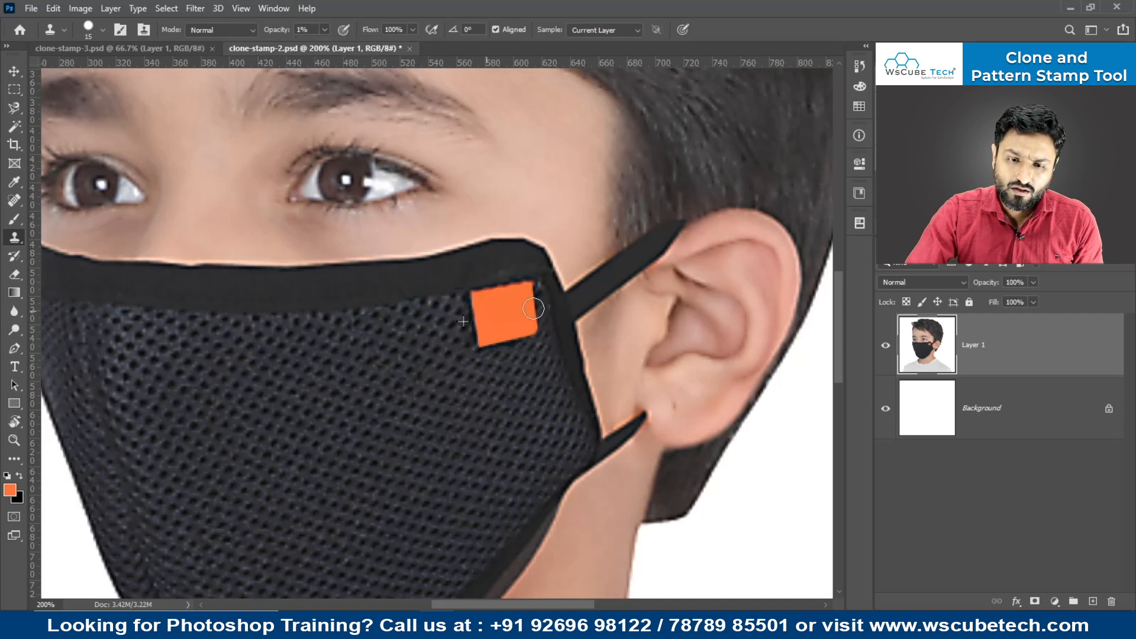
Step: Set the Clone Stamp opacity to 100%, clone mesh over the whole orange patch and the leftover orange marks, and undo the strokes
left_click(326, 30)
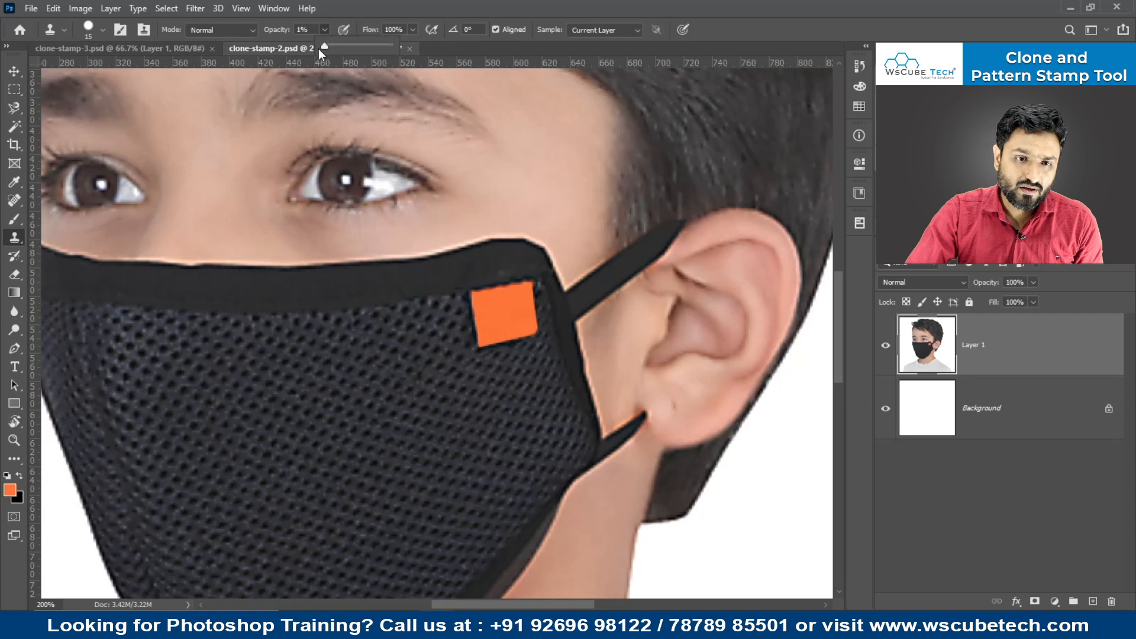
left_click_drag(319, 49, 394, 47)
mouse_move(451, 299)
left_mouse_down()
mouse_move(519, 286)
mouse_move(485, 301)
mouse_move(544, 302)
mouse_move(474, 323)
mouse_move(536, 317)
mouse_move(488, 359)
left_mouse_up()
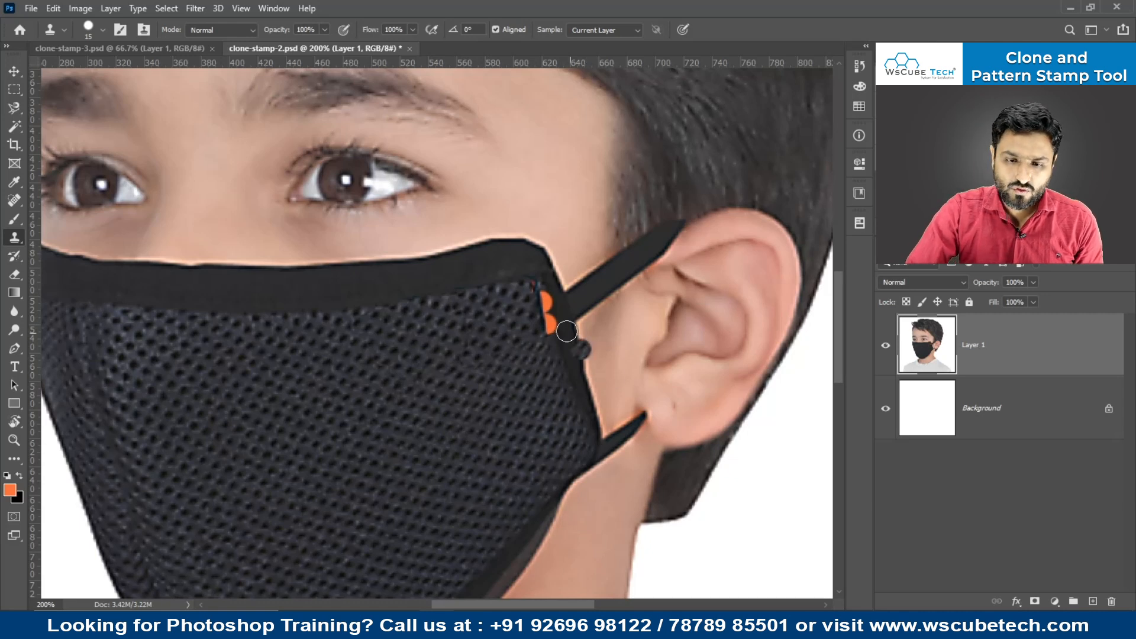
left_click_drag(534, 285, 546, 339)
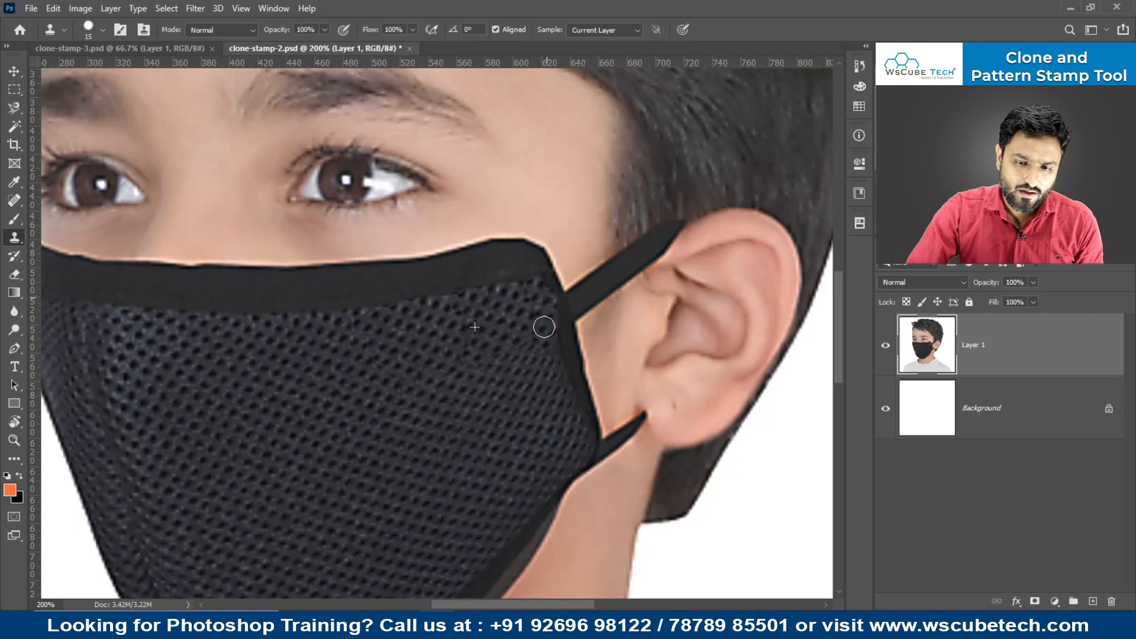
key("ctrl+z")
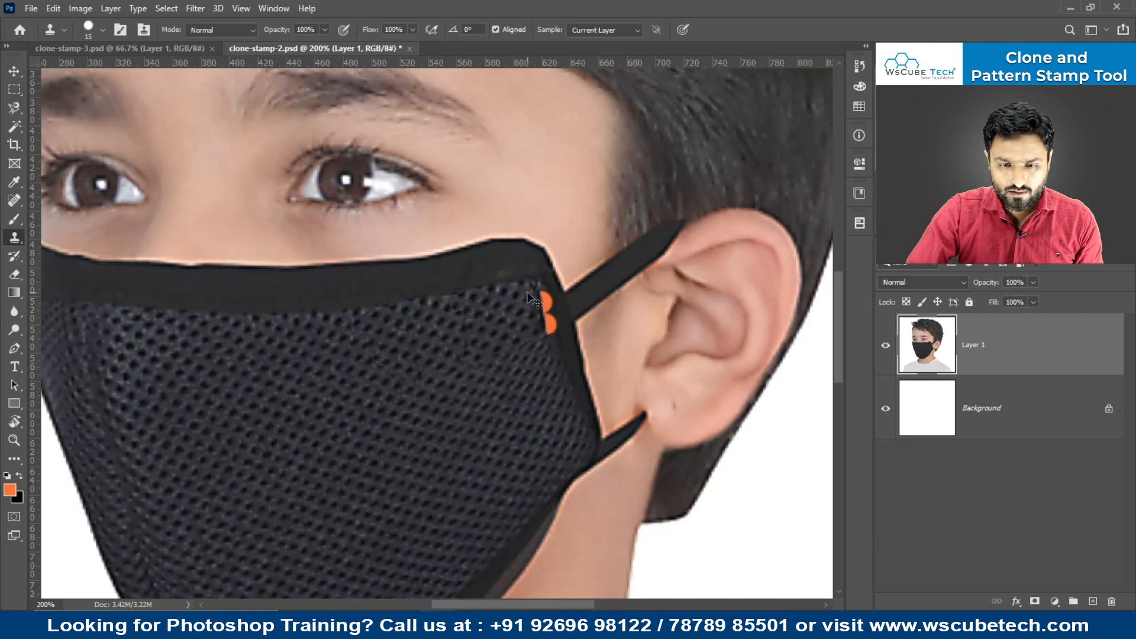
key("ctrl+z")
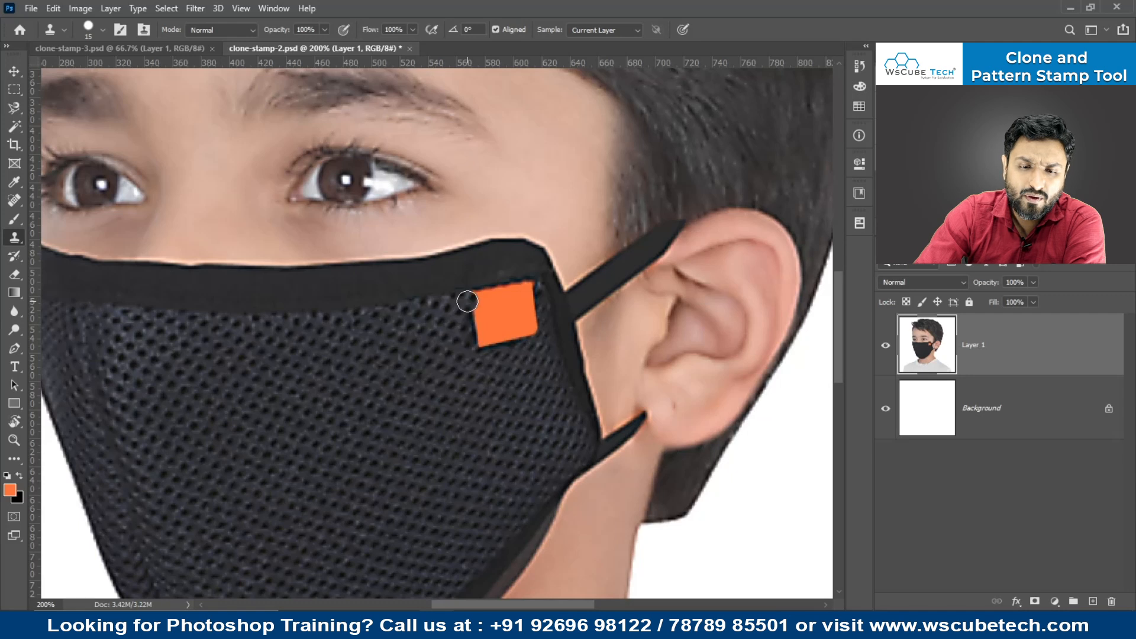
Step: Set the Clone Stamp flow to 27%, clone mesh over the upper part of the orange patch, and undo the stroke
left_click(412, 30)
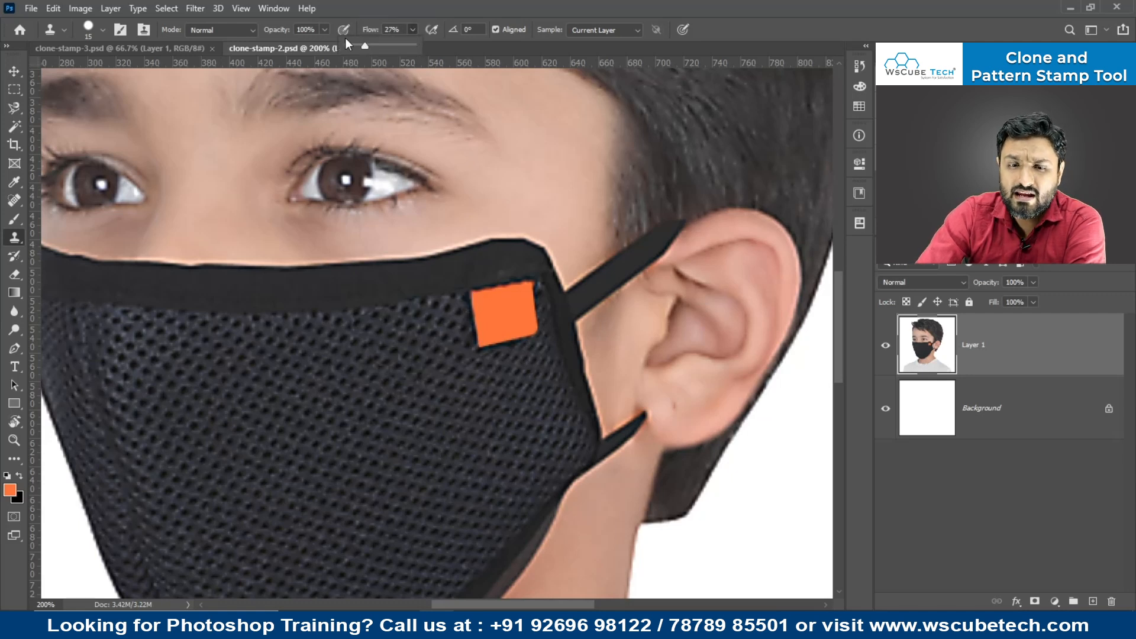
mouse_move(467, 298)
left_mouse_down()
mouse_move(537, 282)
mouse_move(459, 292)
left_mouse_up()
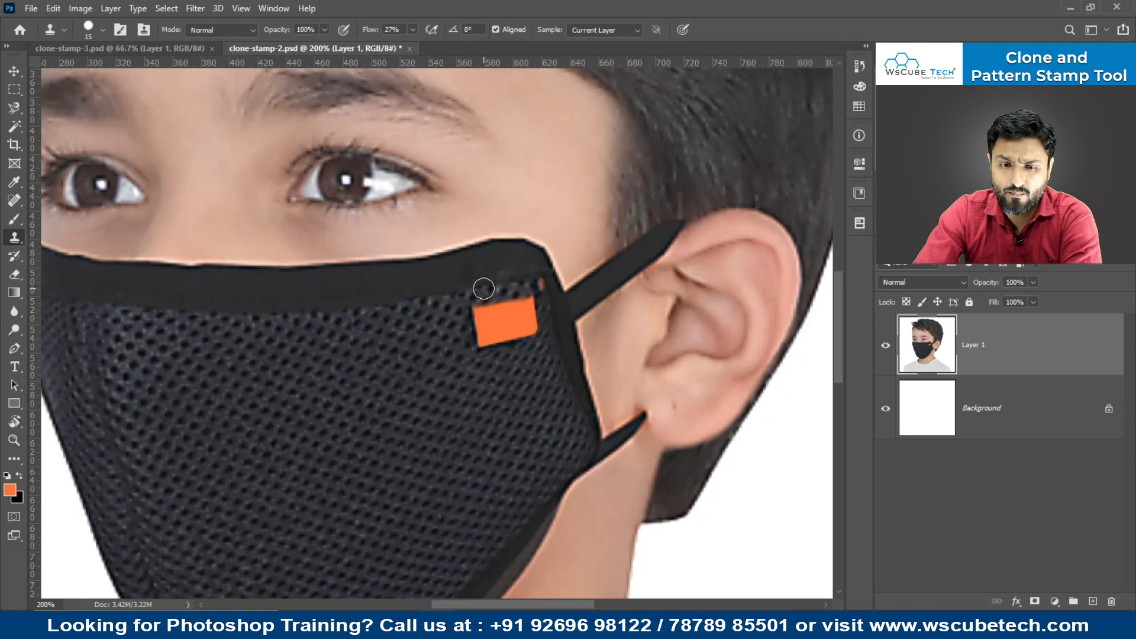
key("ctrl+z")
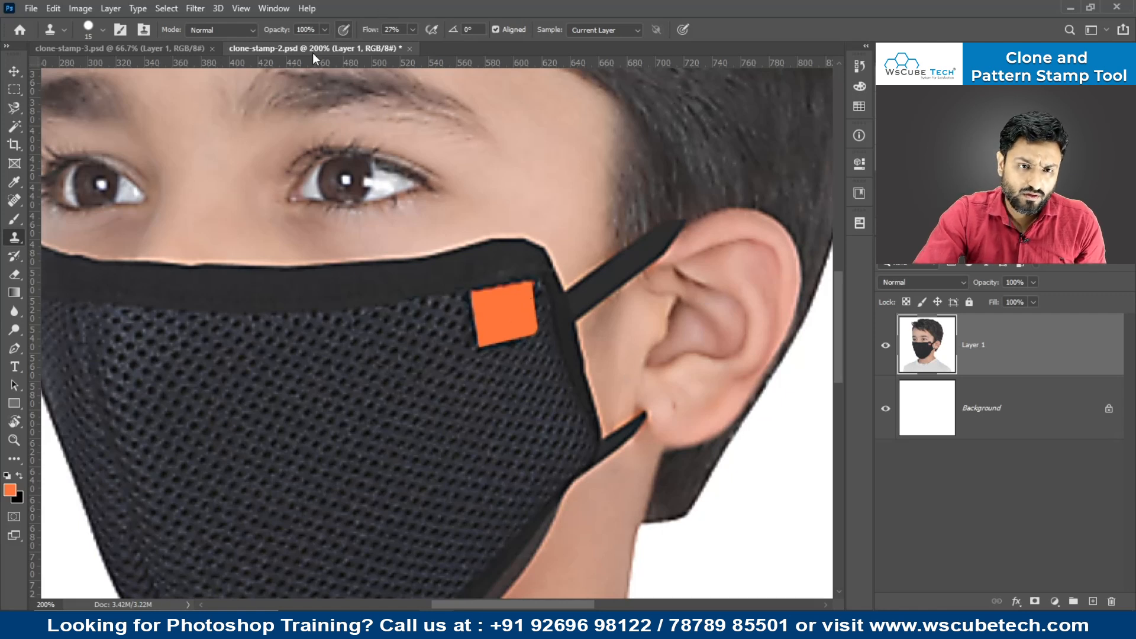
Step: Set the Clone Stamp flow to 50%, sample the mesh beside the orange patch, and clone it across the patch's upper part
left_click(322, 30)
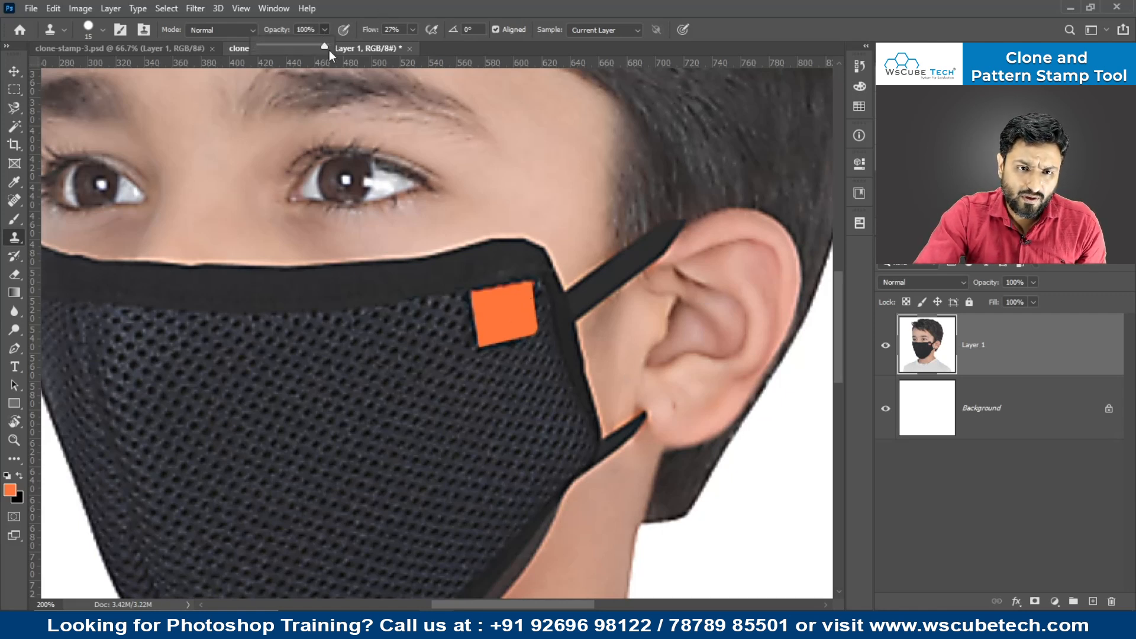
left_click(412, 29)
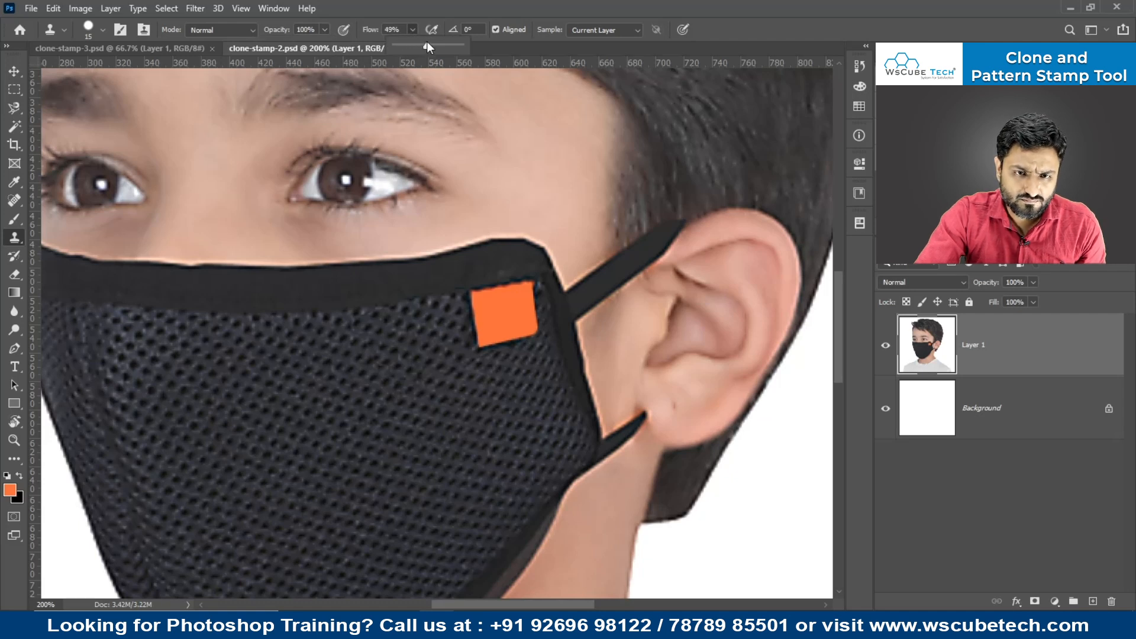
left_click_drag(427, 45, 428, 45)
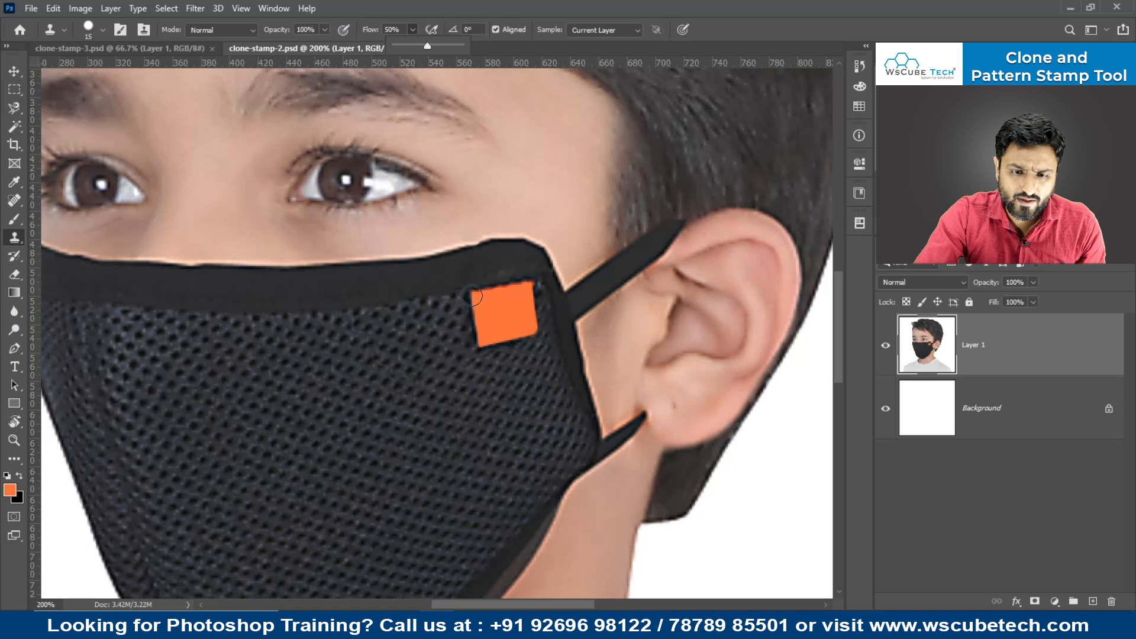
left_click(460, 303)
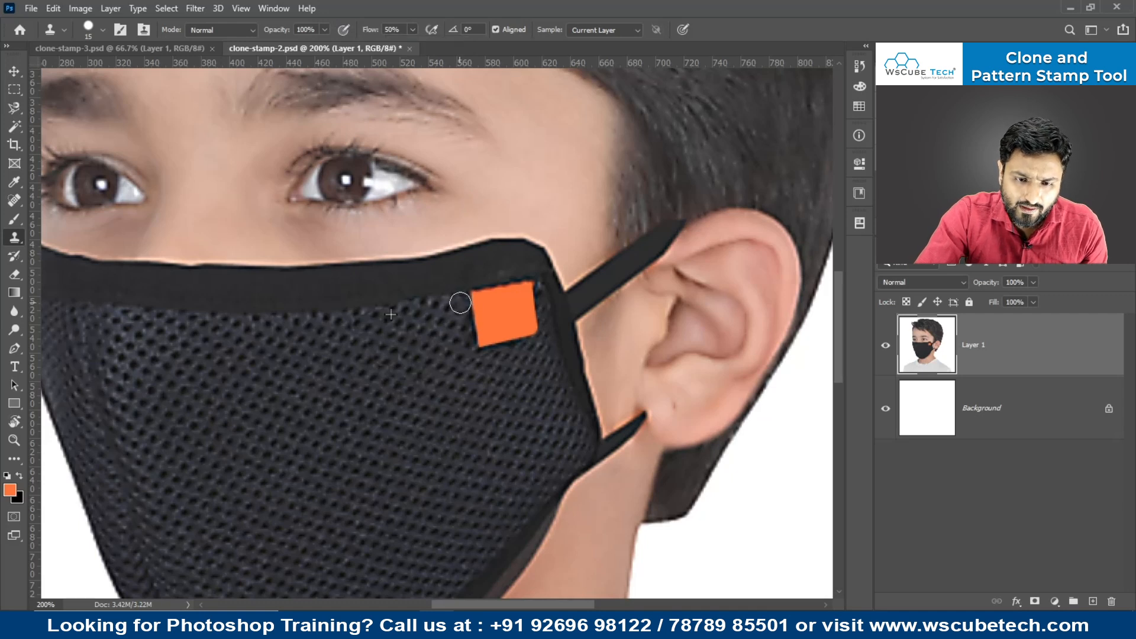
mouse_move(460, 303)
left_mouse_down()
mouse_move(530, 291)
mouse_move(463, 298)
mouse_move(536, 290)
left_mouse_up()
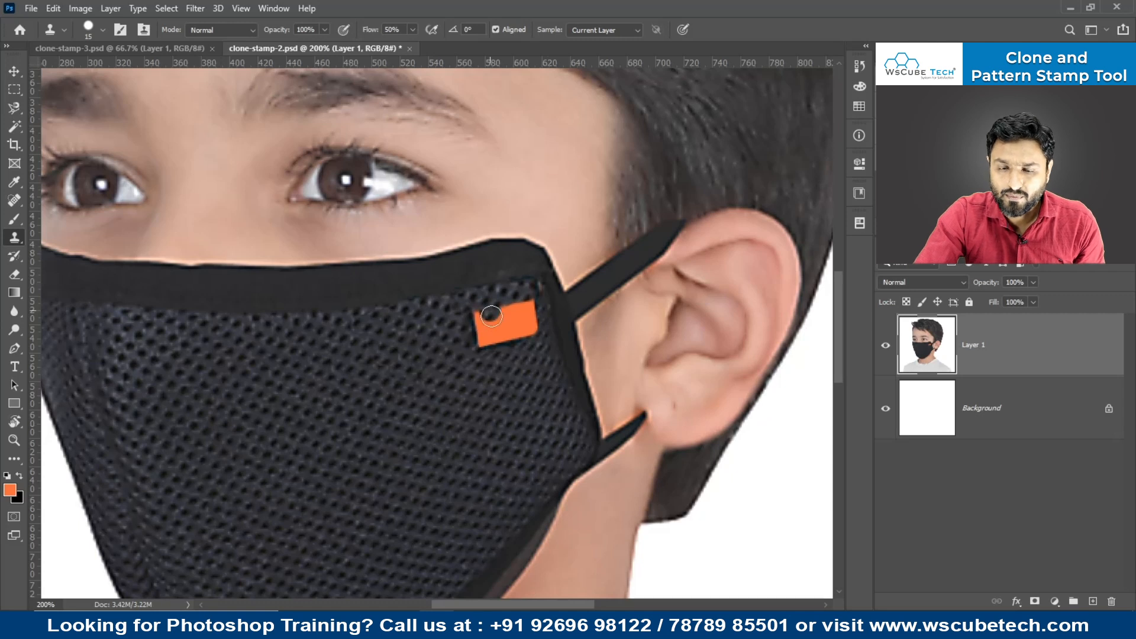
Step: Set the Clone Stamp opacity to 52%, clone mesh across the middle of the orange patch, and undo the cloning strokes
left_click(323, 29)
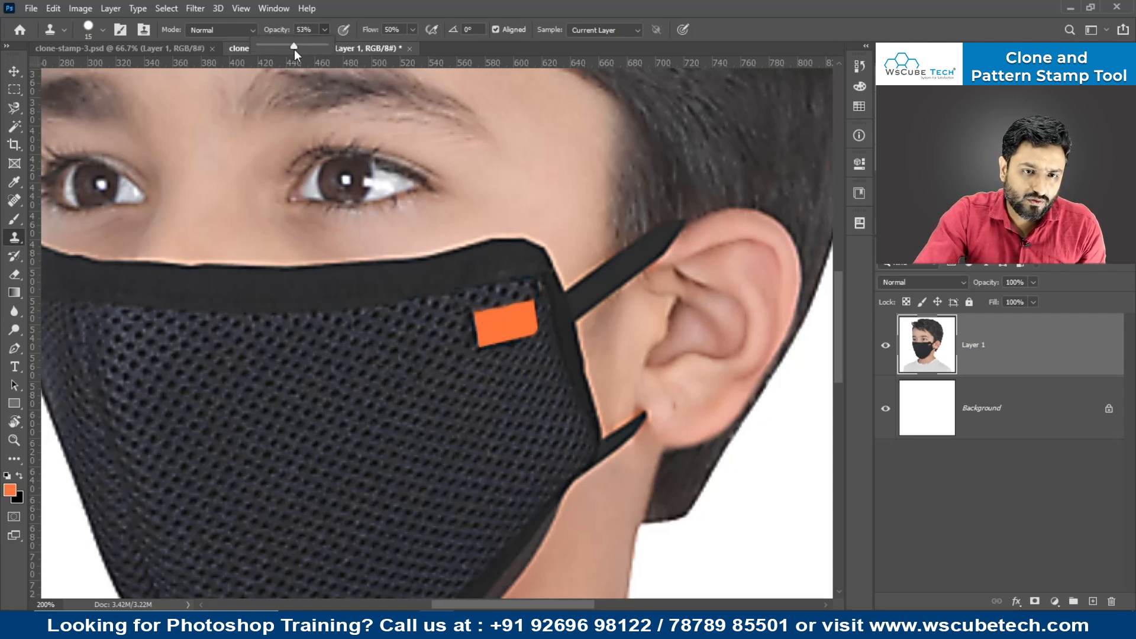
left_click_drag(294, 49, 292, 48)
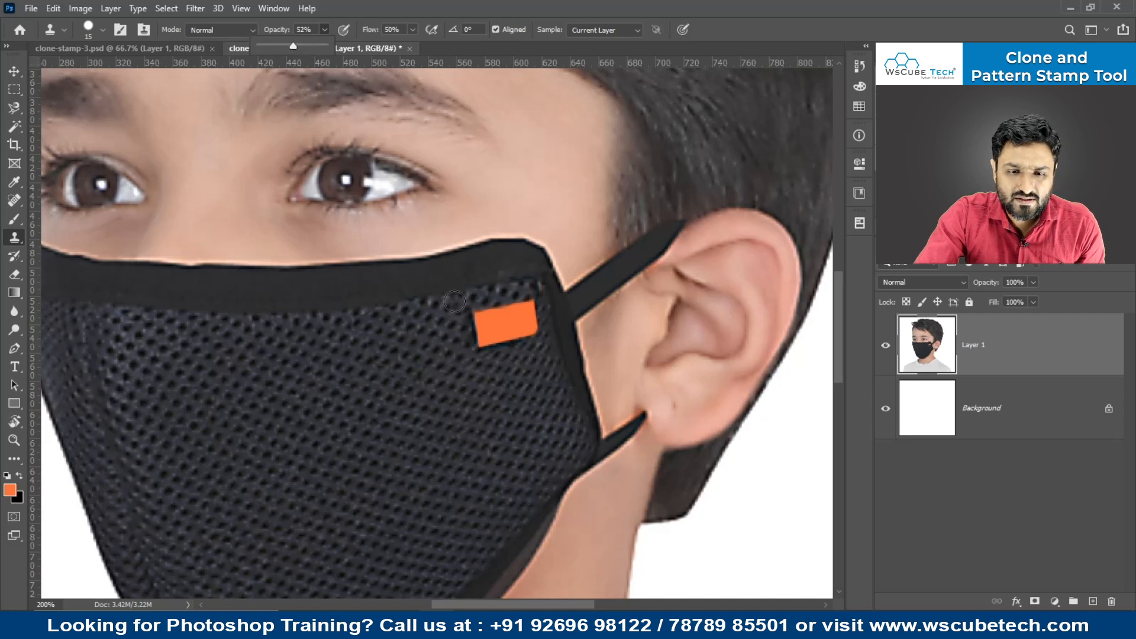
left_click_drag(468, 316, 530, 309)
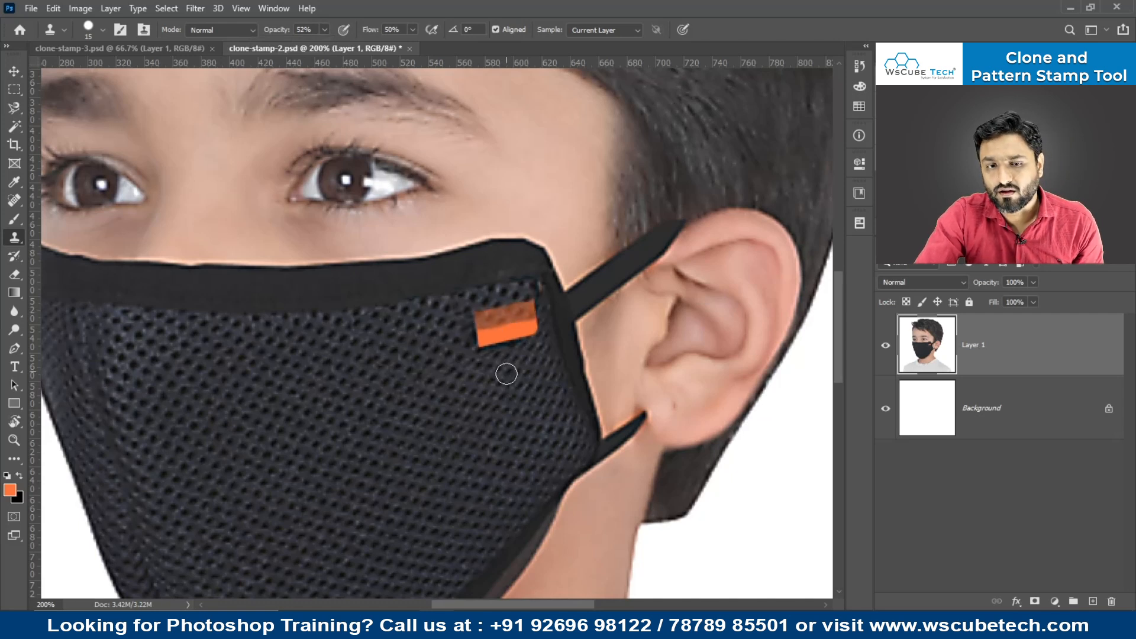
key("ctrl+z")
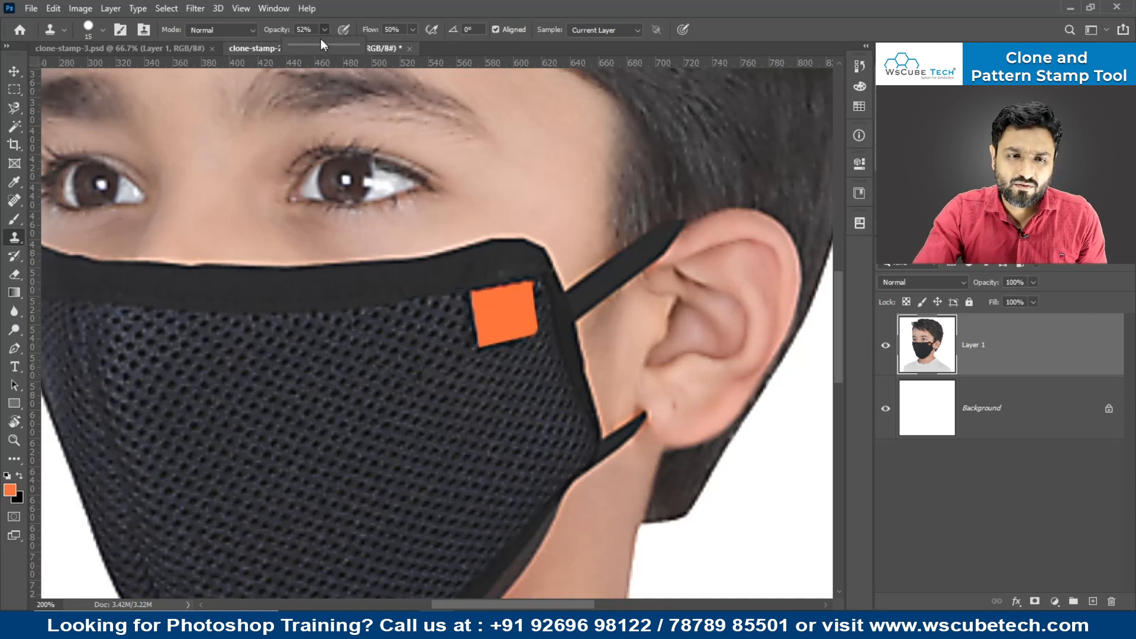
Step: Set the Clone Stamp opacity and flow to 100%, clone mesh over the orange patch, and undo the strokes
left_click(412, 30)
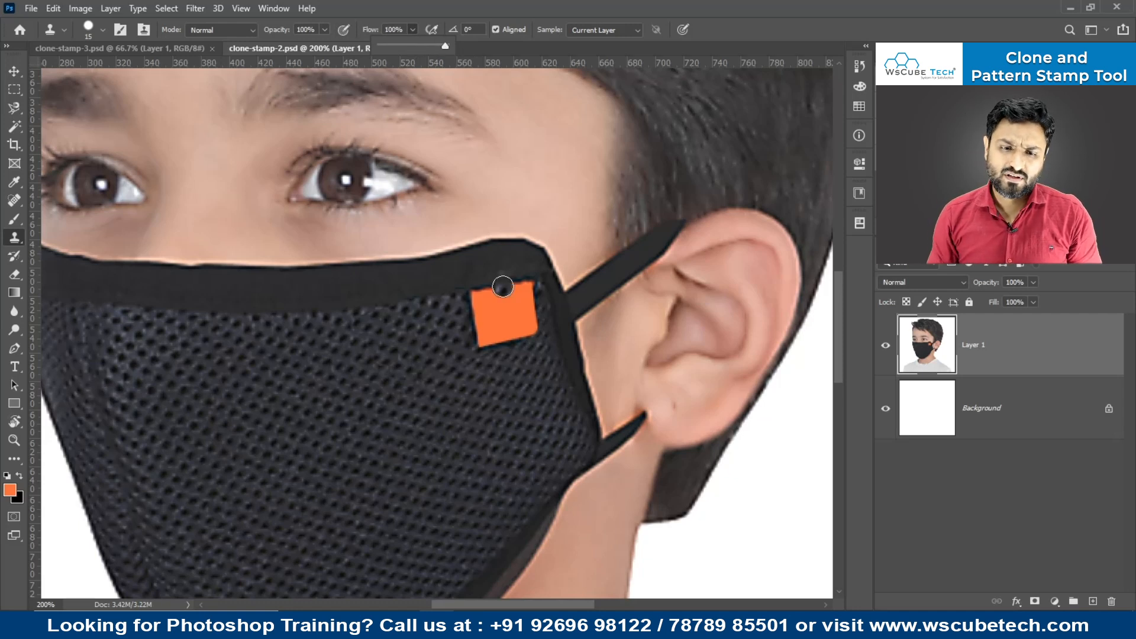
mouse_move(472, 298)
left_mouse_down()
mouse_move(534, 289)
mouse_move(506, 308)
mouse_move(460, 314)
mouse_move(522, 322)
mouse_move(467, 338)
mouse_move(536, 330)
mouse_move(349, 363)
left_mouse_up()
left_click_drag(532, 284, 537, 339)
key("ctrl+z")
key("ctrl+z")
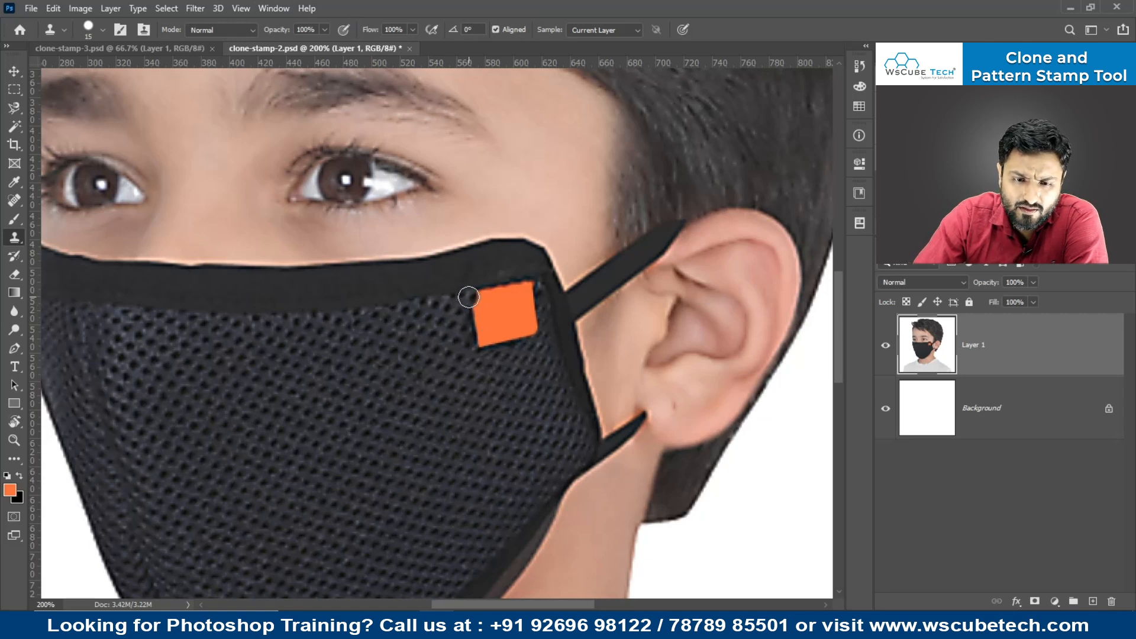
Step: Clone mesh over the orange patch, set the brush angle to 7° to clone over the leftover marks, and undo the strokes
mouse_move(464, 296)
left_mouse_down()
mouse_move(540, 289)
mouse_move(470, 314)
mouse_move(537, 315)
mouse_move(492, 330)
mouse_move(525, 336)
mouse_move(469, 352)
left_mouse_up()
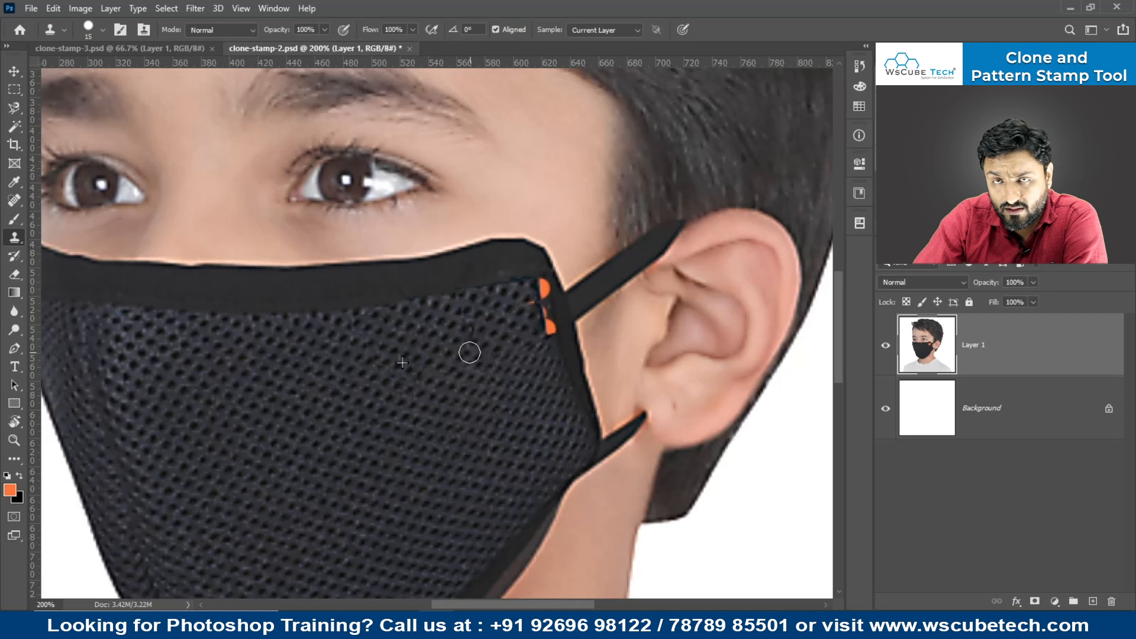
left_click(482, 30)
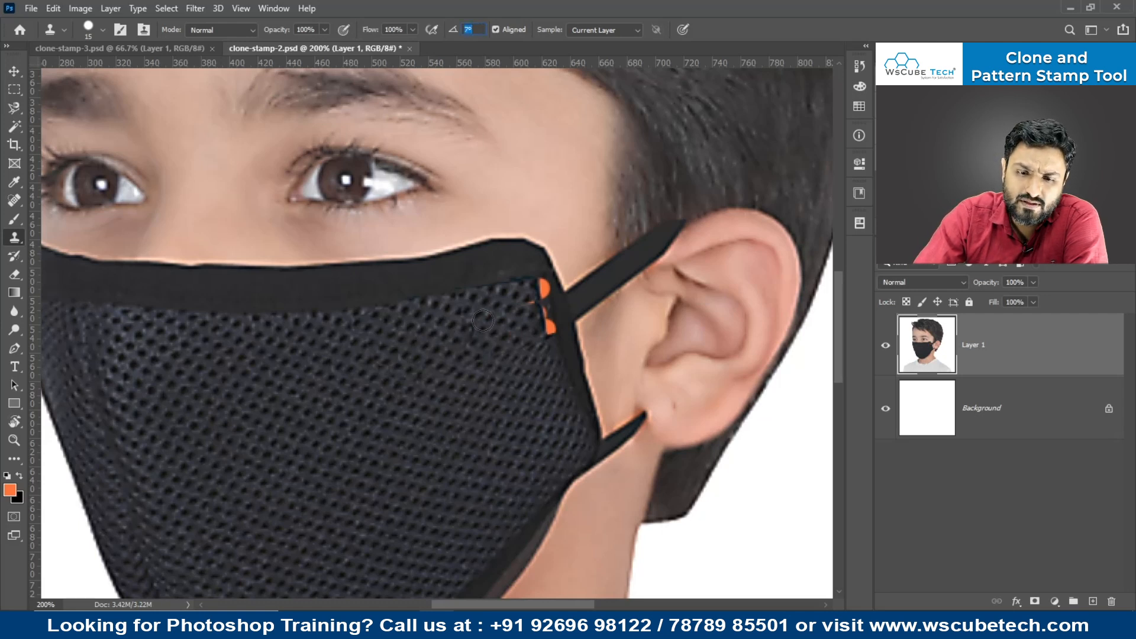
mouse_move(531, 305)
left_mouse_down()
mouse_move(536, 272)
mouse_move(553, 364)
mouse_move(490, 362)
left_mouse_up()
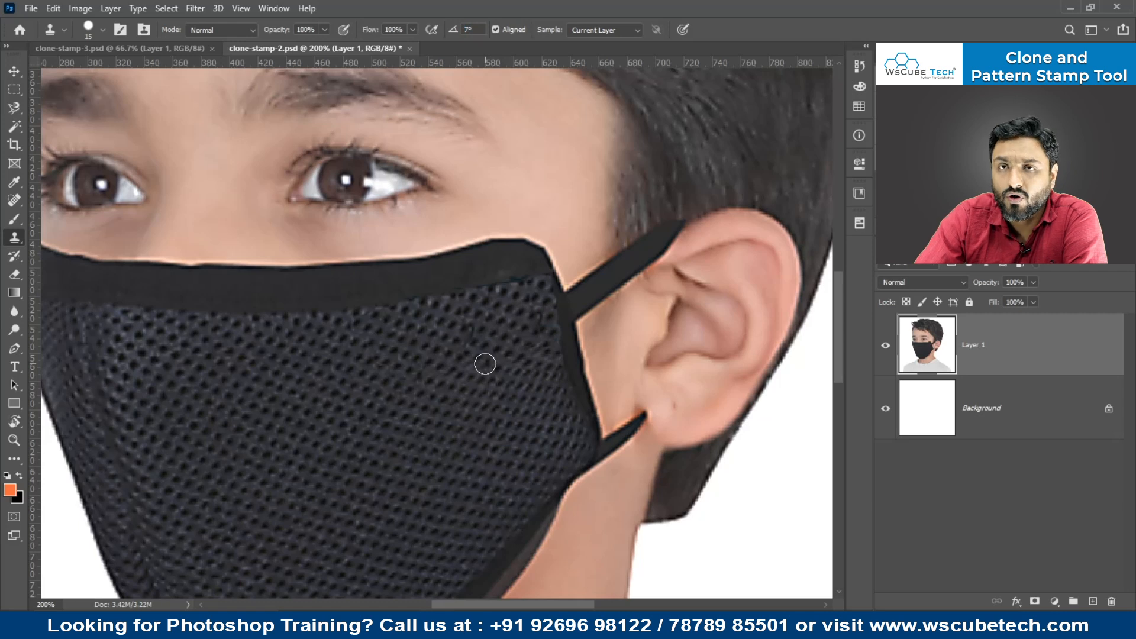
key("ctrl+z")
key("ctrl+z")
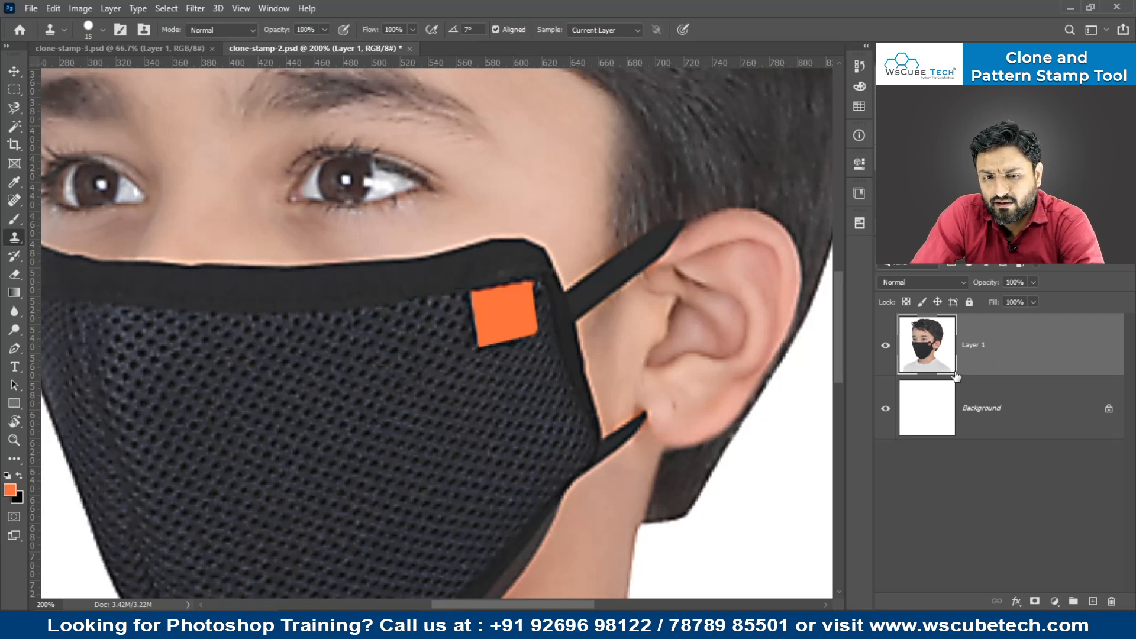
Step: Undo the earlier cloning strokes that recreated the orange patch beside the mask's ear-side edge
key("ctrl+minus")
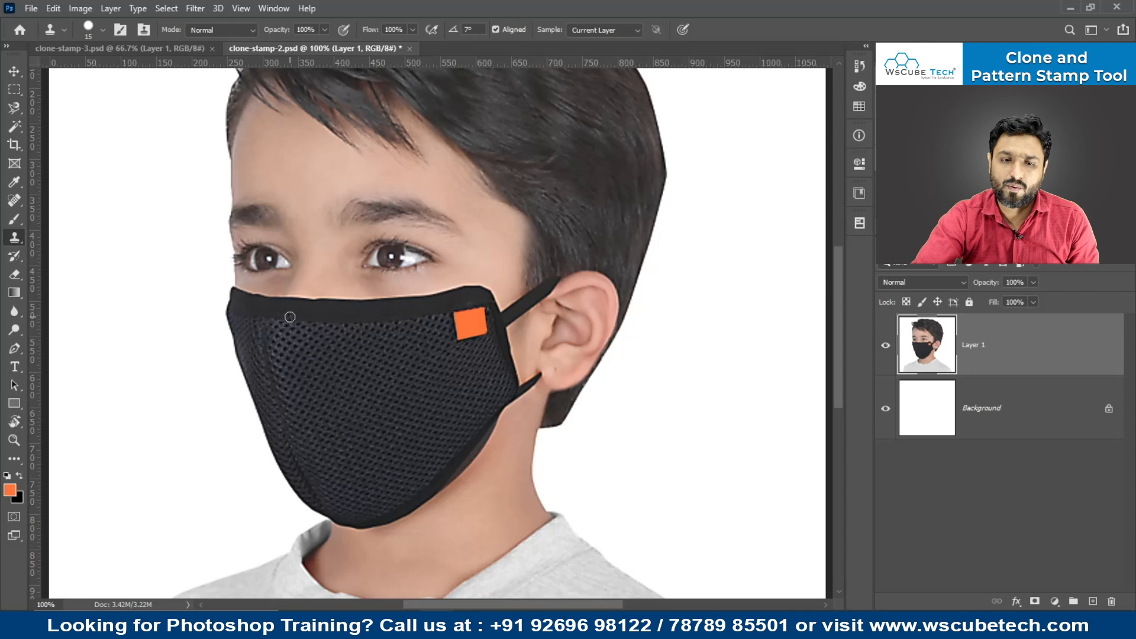
key("ctrl+plus")
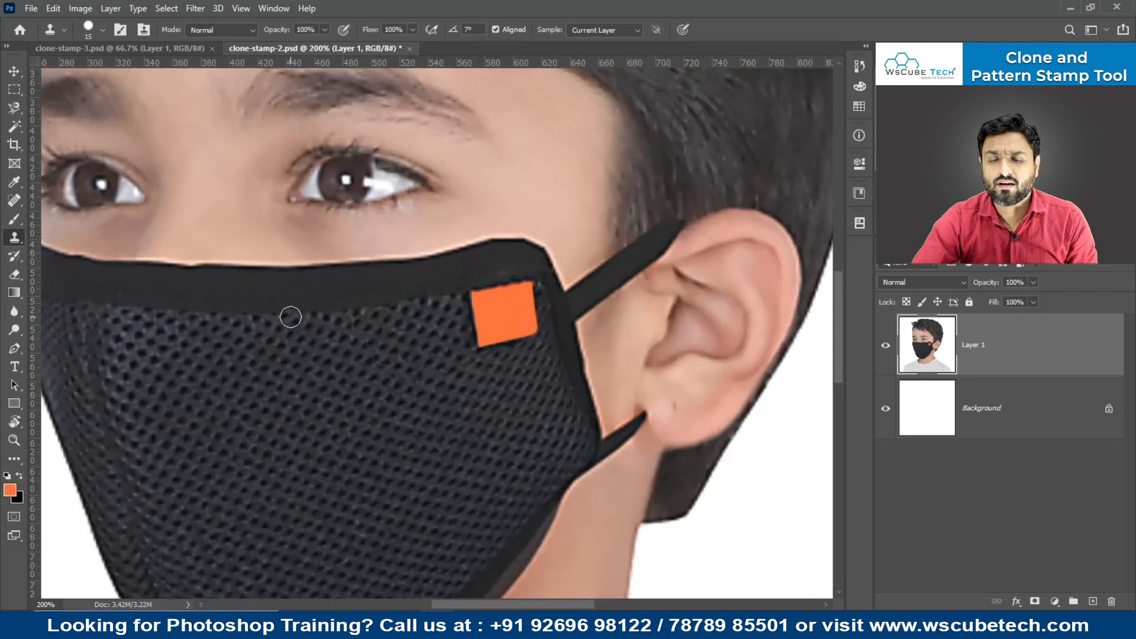
key("ctrl+z")
key("ctrl+z")
key("ctrl+z")
key("ctrl+z")
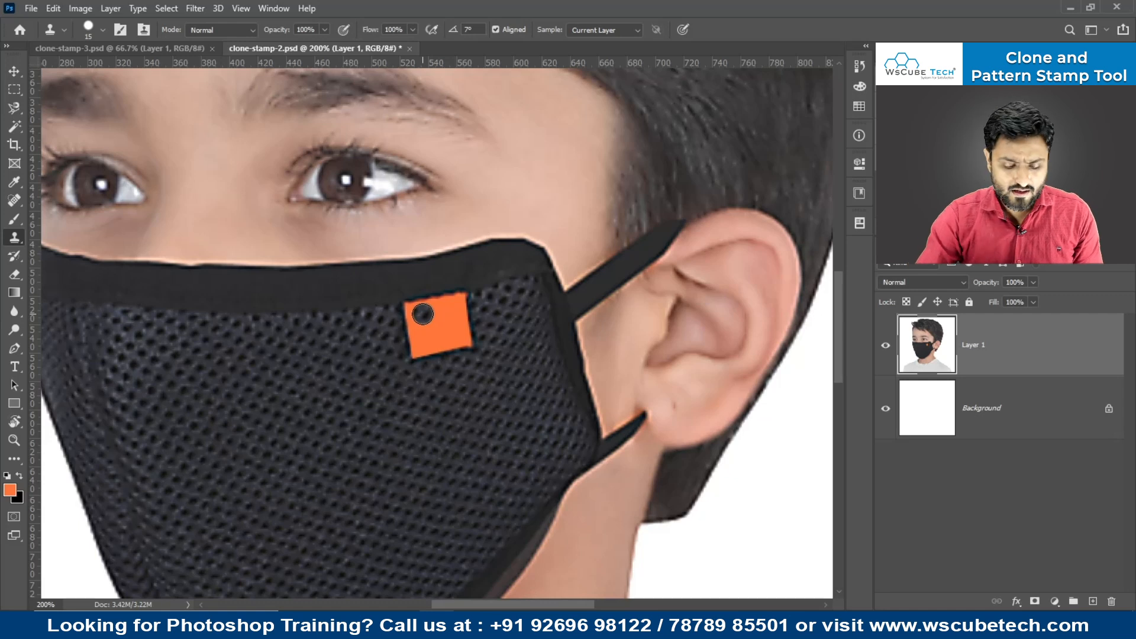
Step: Create a new empty layer named Layer 2 above Layer 1, keeping the default settings
key("ctrl+shift+n")
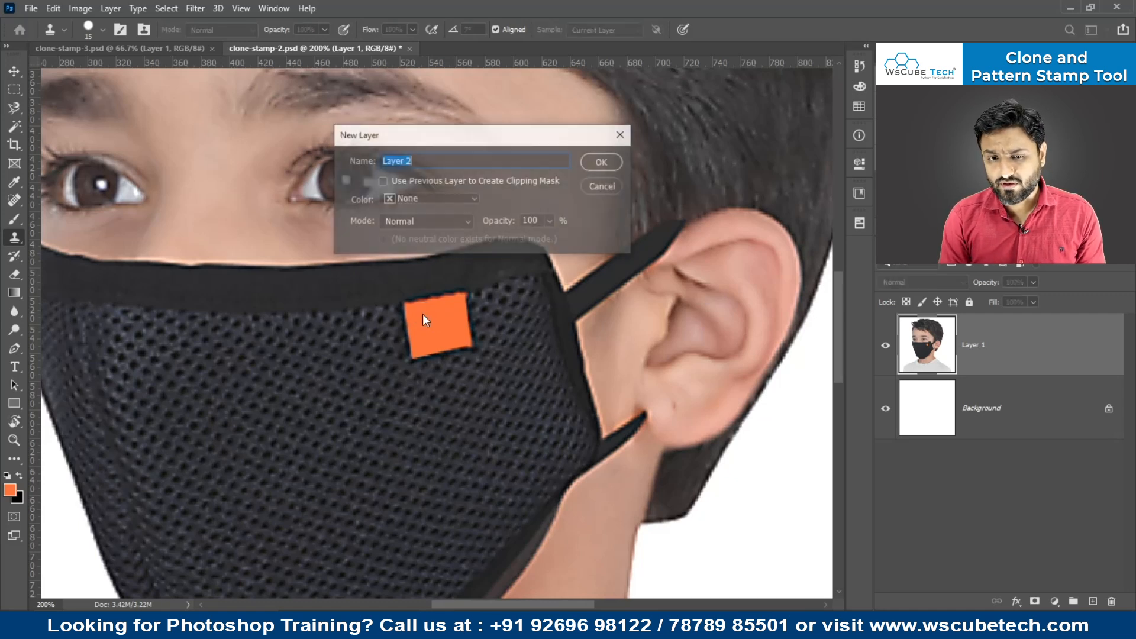
key("Return")
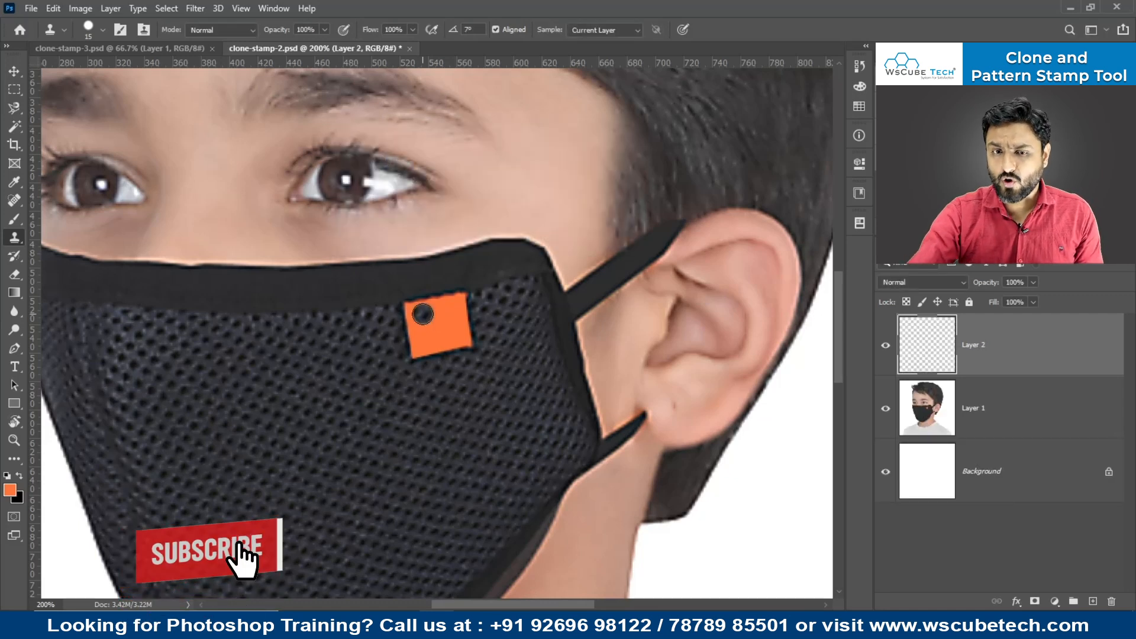
Step: Sample mask mesh on Layer 1, clone it over the orange patch on Layer 1 and Layer 2, and undo the strokes
left_click(1029, 410)
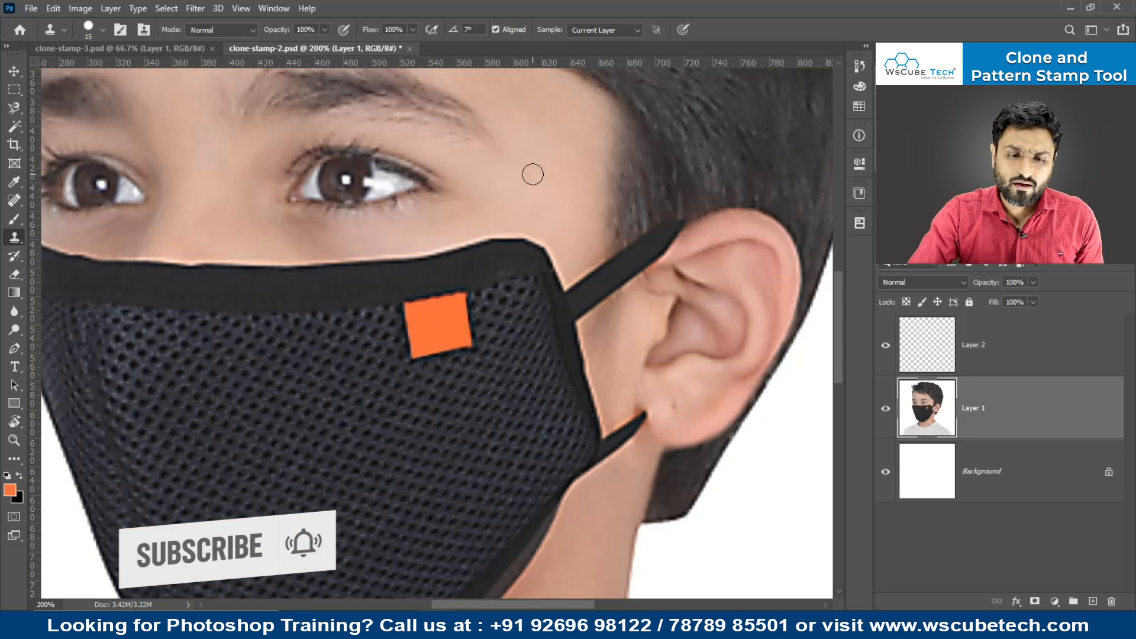
left_click(403, 311, "alt")
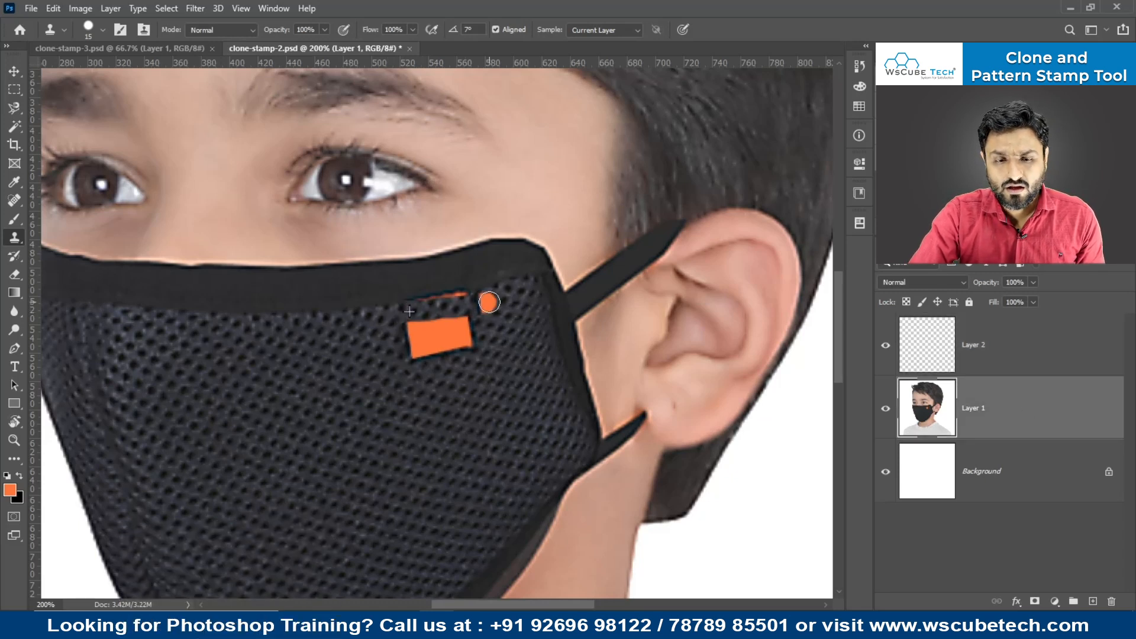
left_click(1006, 359)
mouse_move(411, 314)
left_mouse_down()
mouse_move(418, 325)
mouse_move(462, 302)
mouse_move(420, 327)
left_mouse_up()
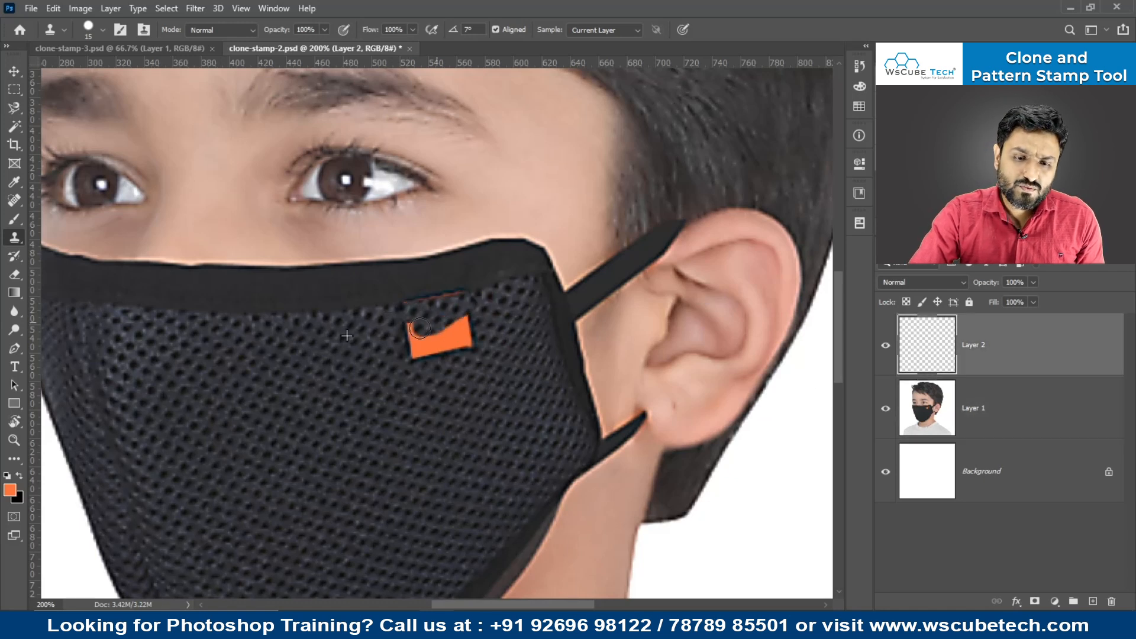
key("ctrl+z")
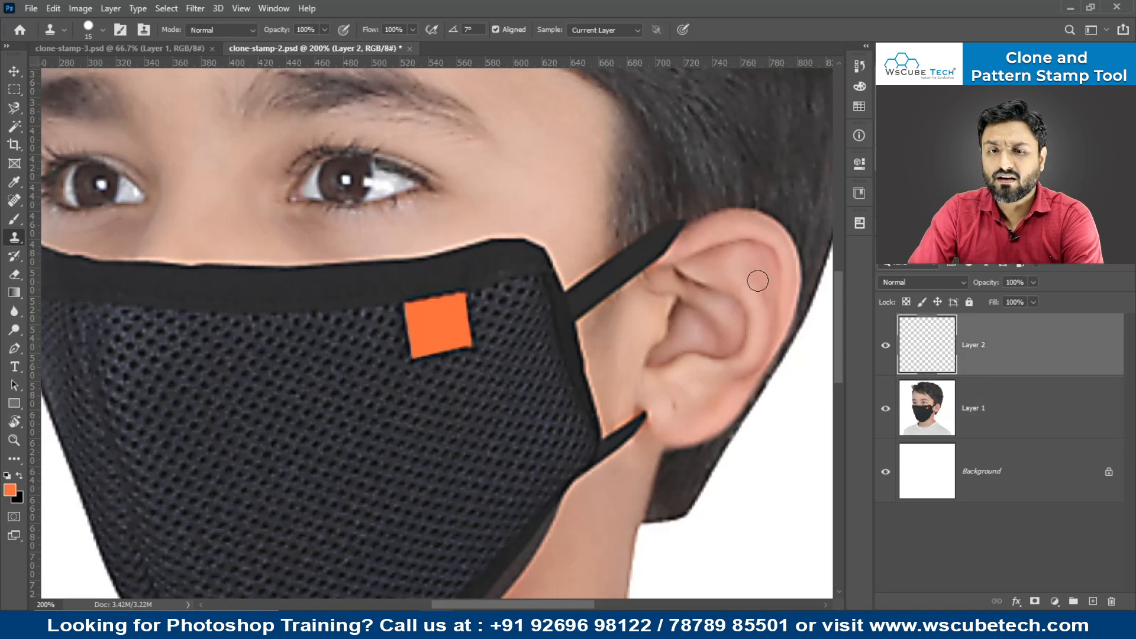
Step: Keep the Clone Stamp sampling on Current Layer, try cloning over the orange patch on the empty Layer 2, and undo the strokes
left_click(621, 34)
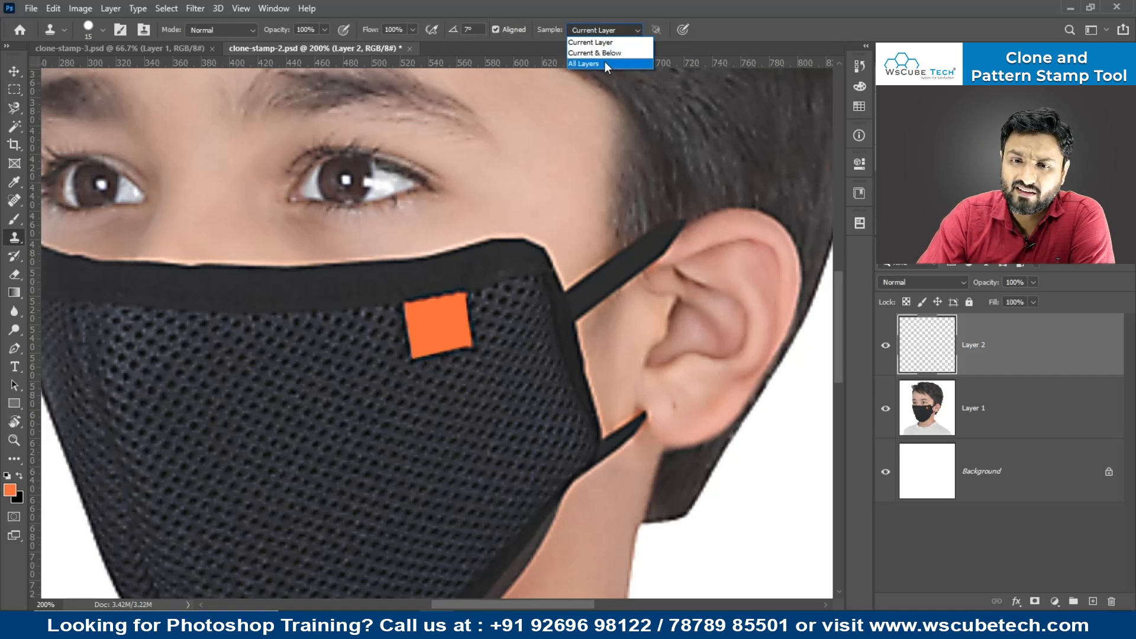
left_click(603, 42)
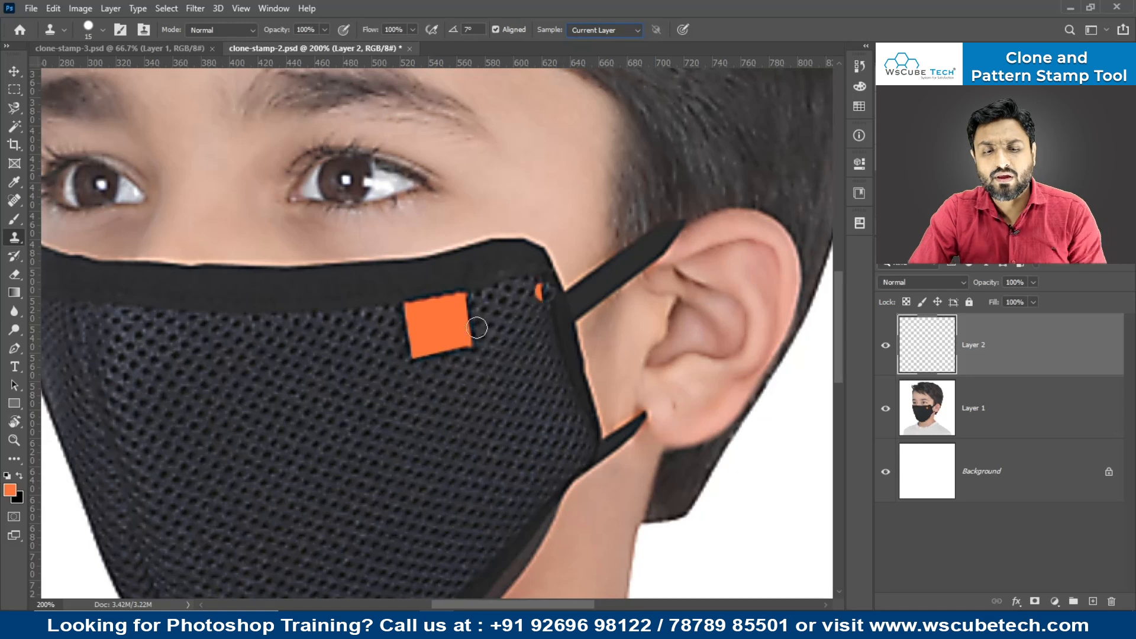
mouse_move(403, 316)
left_mouse_down()
mouse_move(470, 297)
mouse_move(389, 320)
mouse_move(472, 318)
mouse_move(402, 340)
mouse_move(477, 329)
mouse_move(411, 354)
mouse_move(468, 356)
mouse_move(485, 326)
mouse_move(486, 340)
mouse_move(484, 312)
mouse_move(487, 346)
left_mouse_up()
key("ctrl+z")
key("ctrl+z")
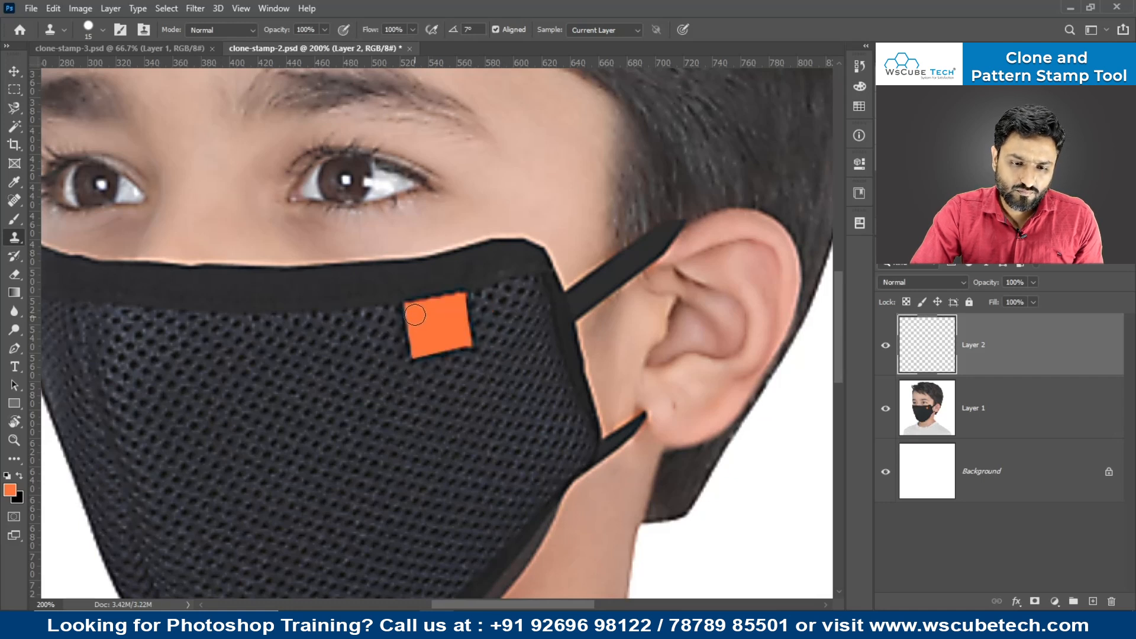
mouse_move(408, 315)
left_mouse_down()
mouse_move(481, 307)
mouse_move(419, 312)
mouse_move(445, 310)
left_mouse_up()
key("ctrl+z")
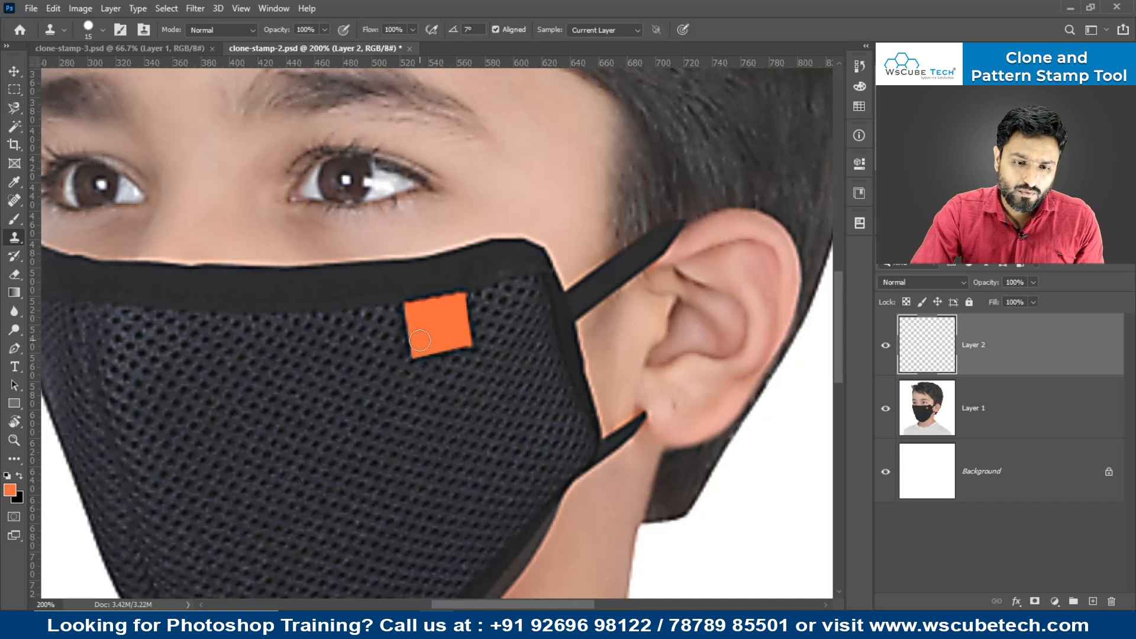
mouse_move(403, 309)
left_mouse_down()
mouse_move(462, 297)
mouse_move(415, 319)
mouse_move(475, 318)
mouse_move(422, 343)
left_mouse_up()
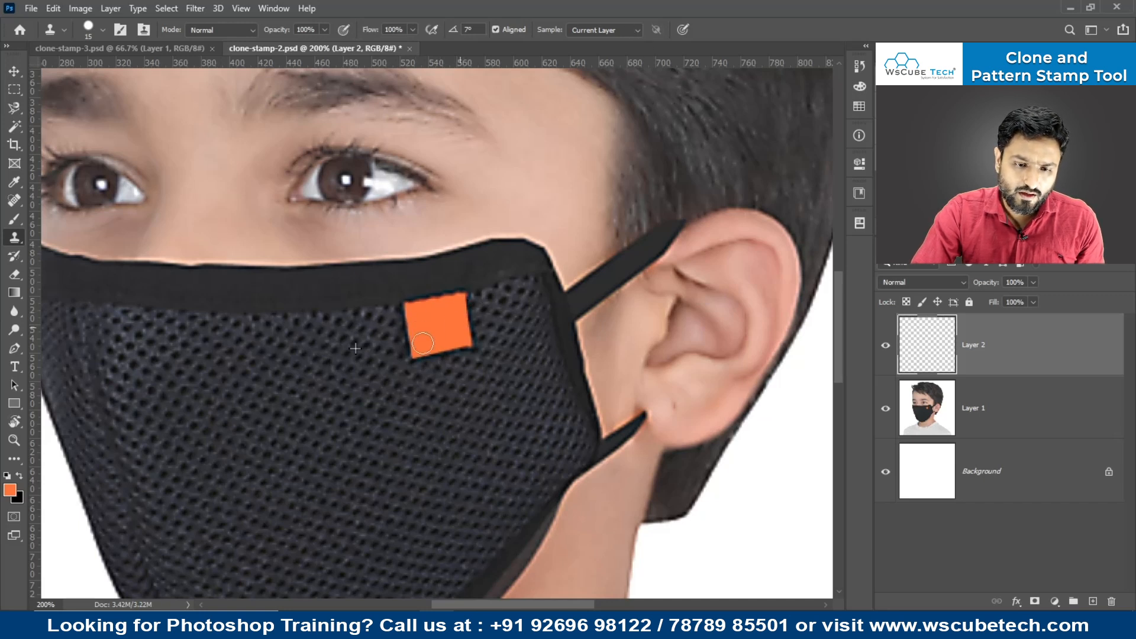
Step: Sample mask mesh from Layer 1, clone it over the orange patch onto Layer 2, and undo the strokes
left_click(935, 432)
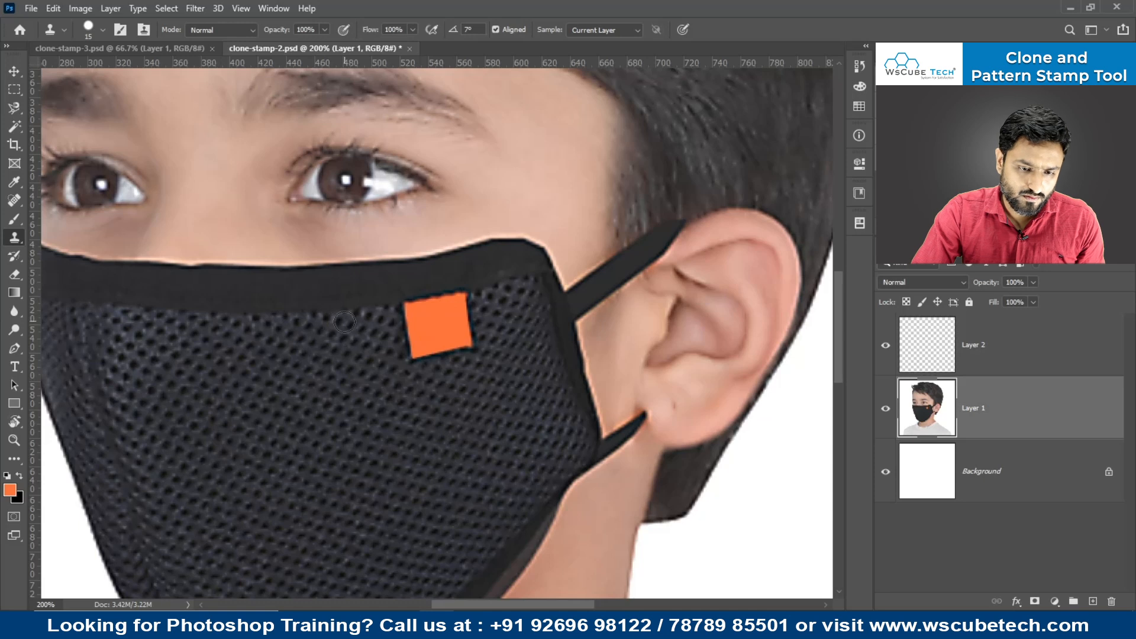
left_click(945, 357)
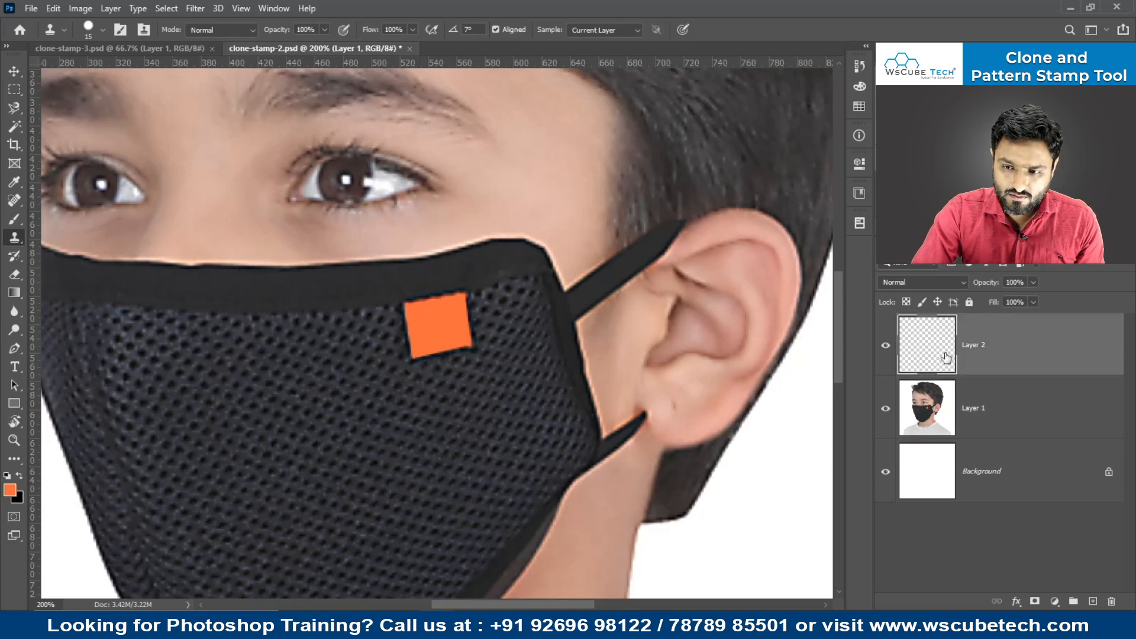
mouse_move(397, 309)
left_mouse_down()
mouse_move(463, 298)
mouse_move(395, 323)
mouse_move(448, 321)
mouse_move(465, 299)
mouse_move(473, 325)
left_mouse_up()
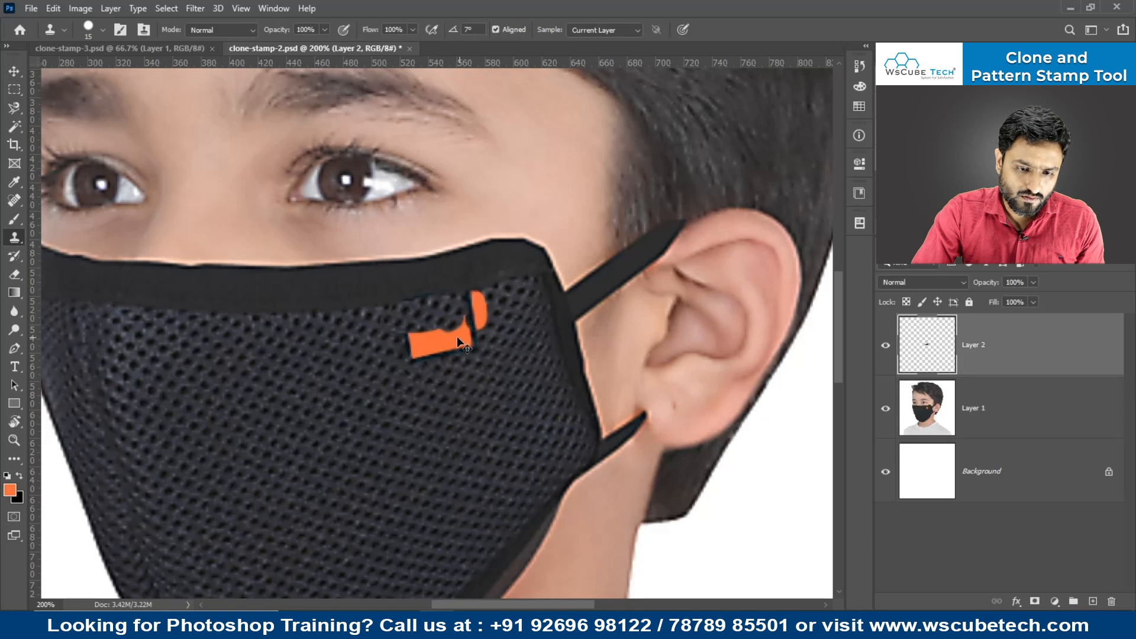
key("ctrl+z")
key("ctrl+z")
key("ctrl+z")
key("ctrl+z")
mouse_move(402, 305)
left_mouse_down()
mouse_move(467, 299)
mouse_move(434, 325)
mouse_move(407, 326)
mouse_move(461, 315)
left_mouse_up()
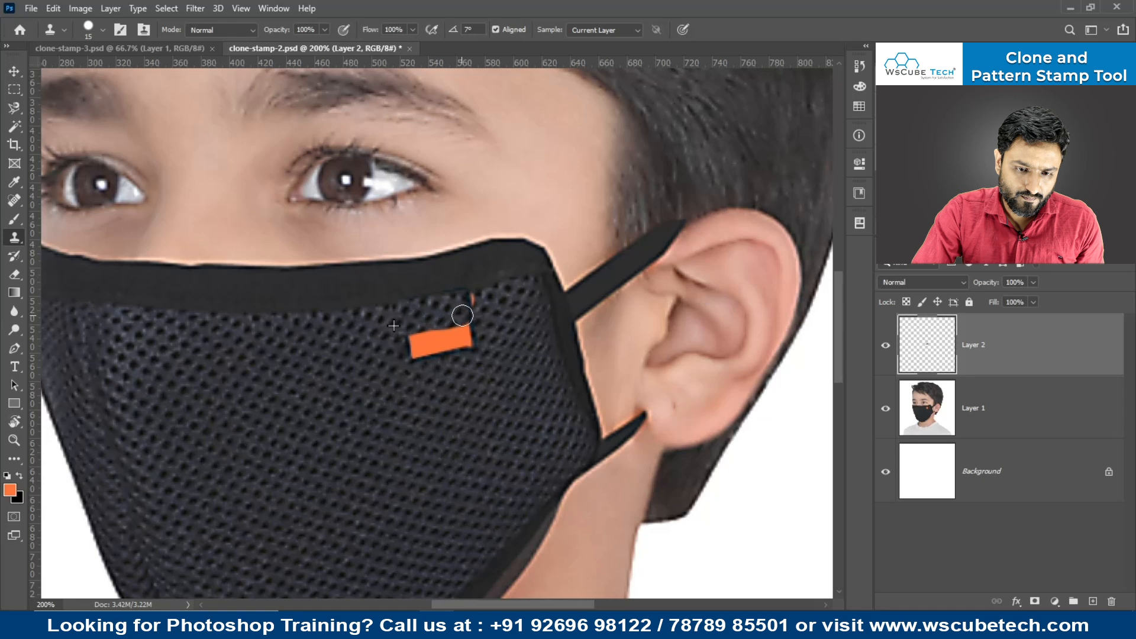
key("ctrl+z")
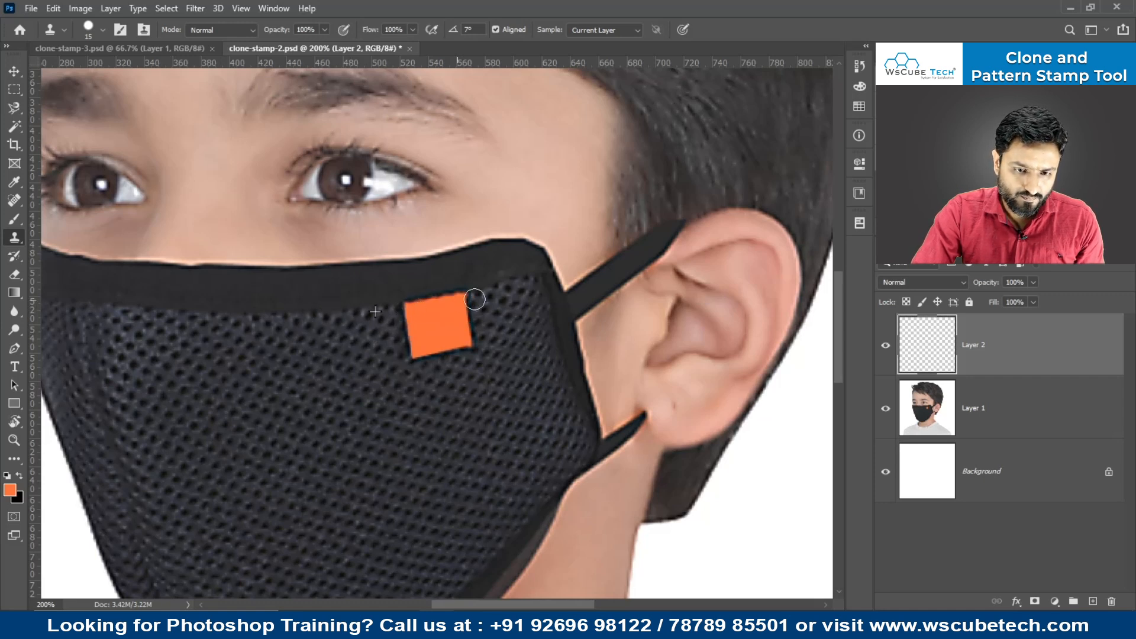
Step: Select Layer 1, sample the mask mesh, and clone it over the whole orange patch and its stray copy
left_click(950, 405)
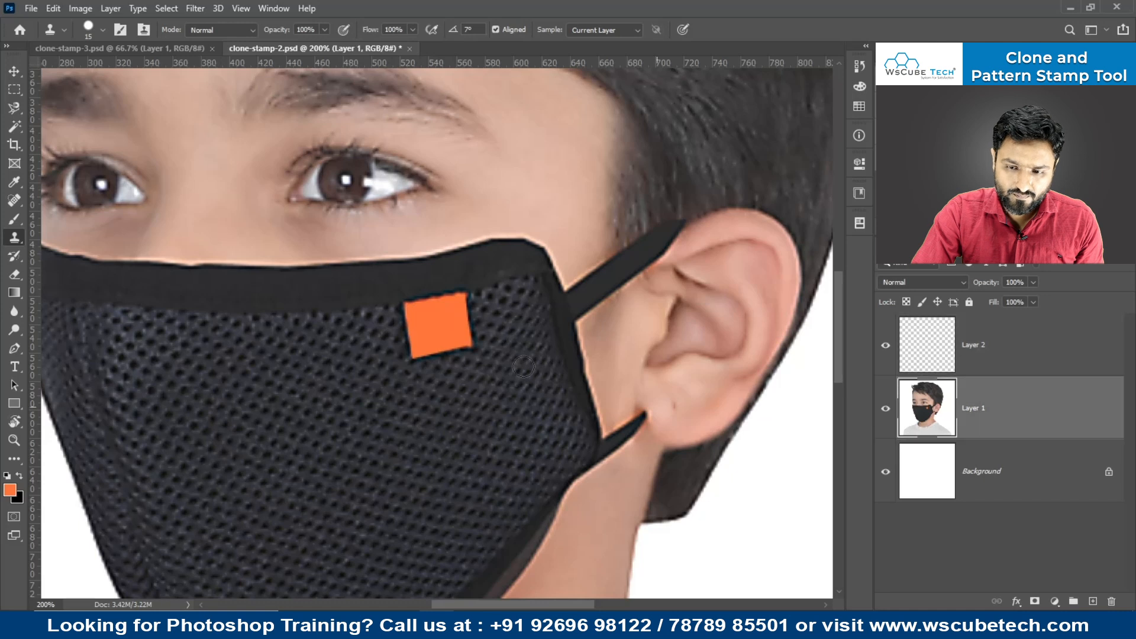
key("alt")
left_click(312, 319, "alt")
mouse_move(403, 310)
left_mouse_down()
mouse_move(498, 298)
mouse_move(416, 323)
mouse_move(446, 325)
mouse_move(403, 350)
mouse_move(476, 323)
mouse_move(450, 352)
mouse_move(509, 300)
mouse_move(462, 349)
mouse_move(418, 335)
left_mouse_up()
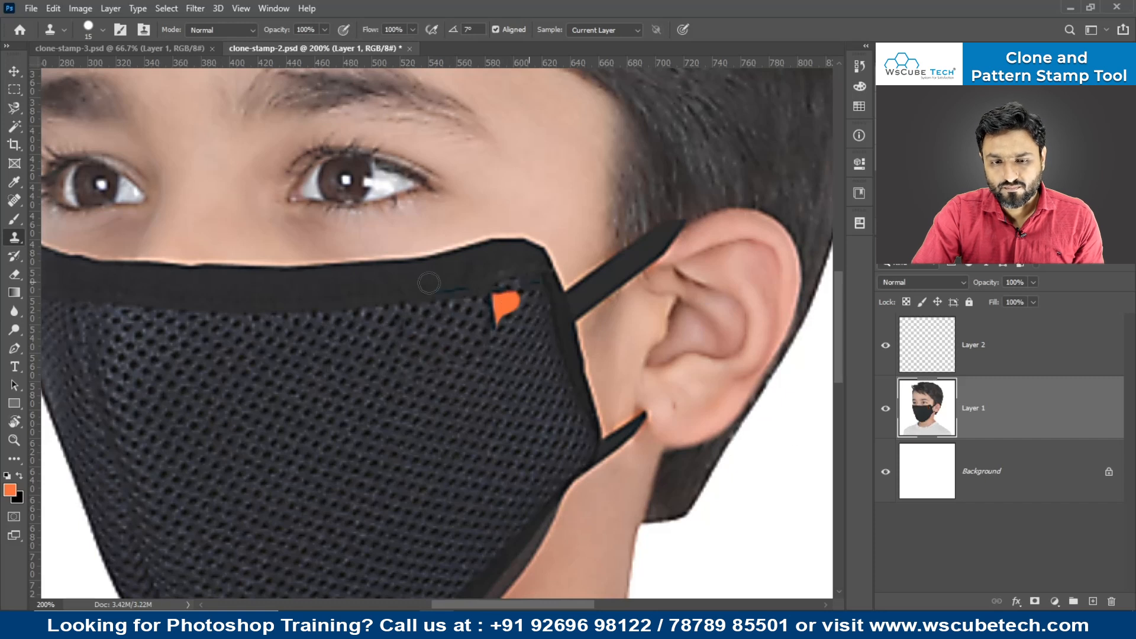
mouse_move(410, 323)
left_mouse_down()
mouse_move(536, 293)
mouse_move(513, 328)
mouse_move(503, 299)
mouse_move(498, 319)
mouse_move(514, 313)
mouse_move(480, 328)
left_mouse_up()
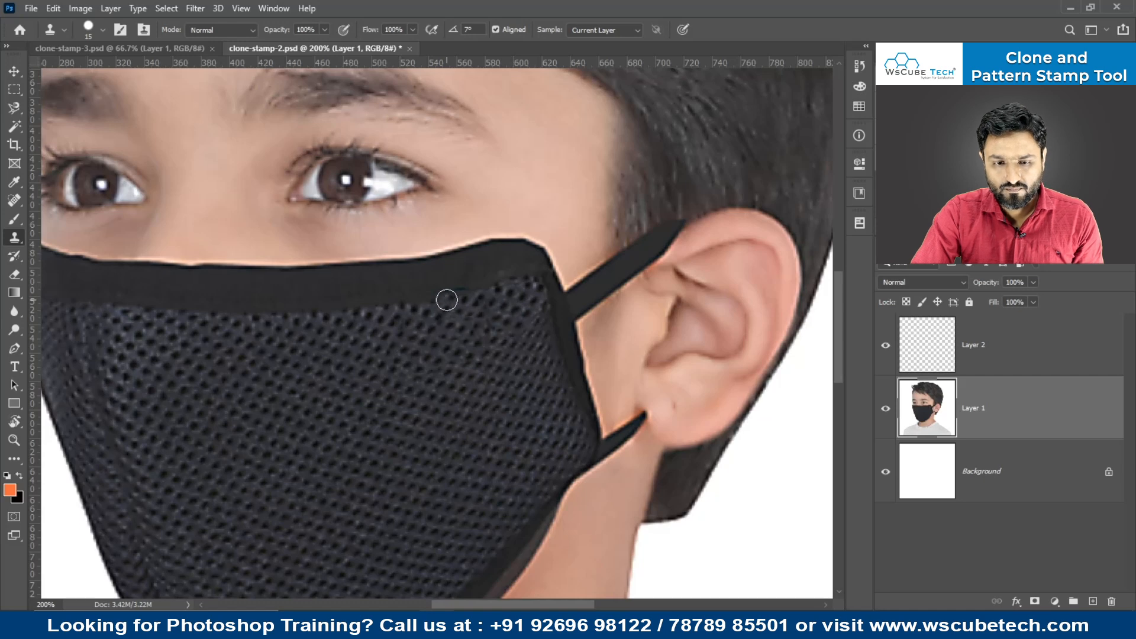
key("ctrl+minus")
key("ctrl+minus")
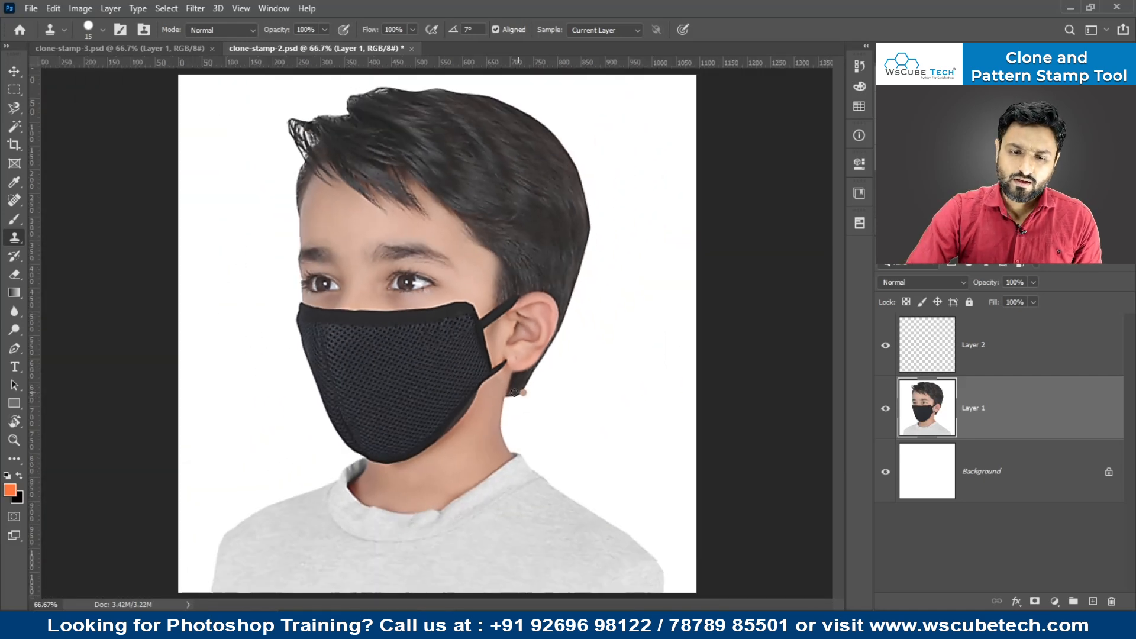
Step: Switch to clone-stamp-3.psd and clone the grey mask fabric over the barcode on Layer 1
left_click(163, 45)
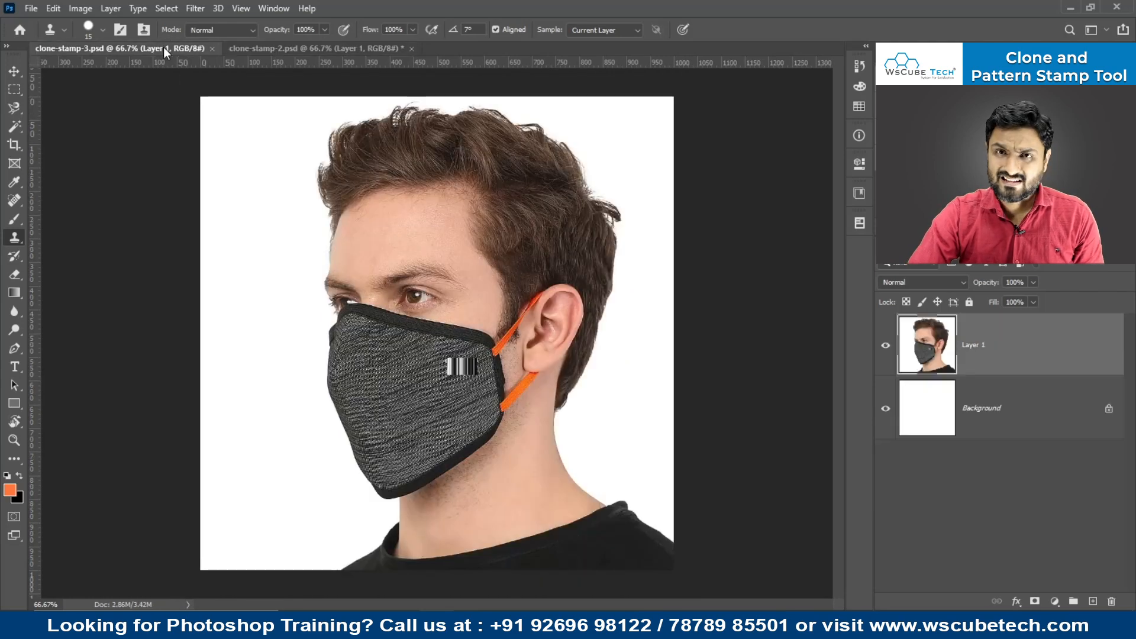
key("ctrl+plus")
key("ctrl+plus")
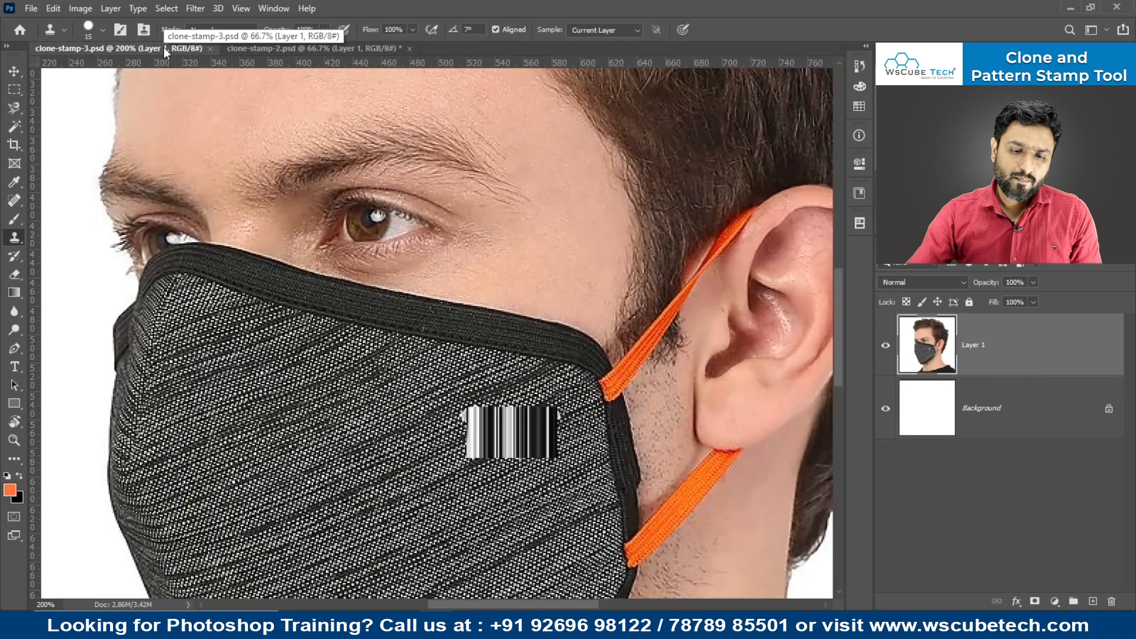
left_click_drag(512, 503, 438, 405)
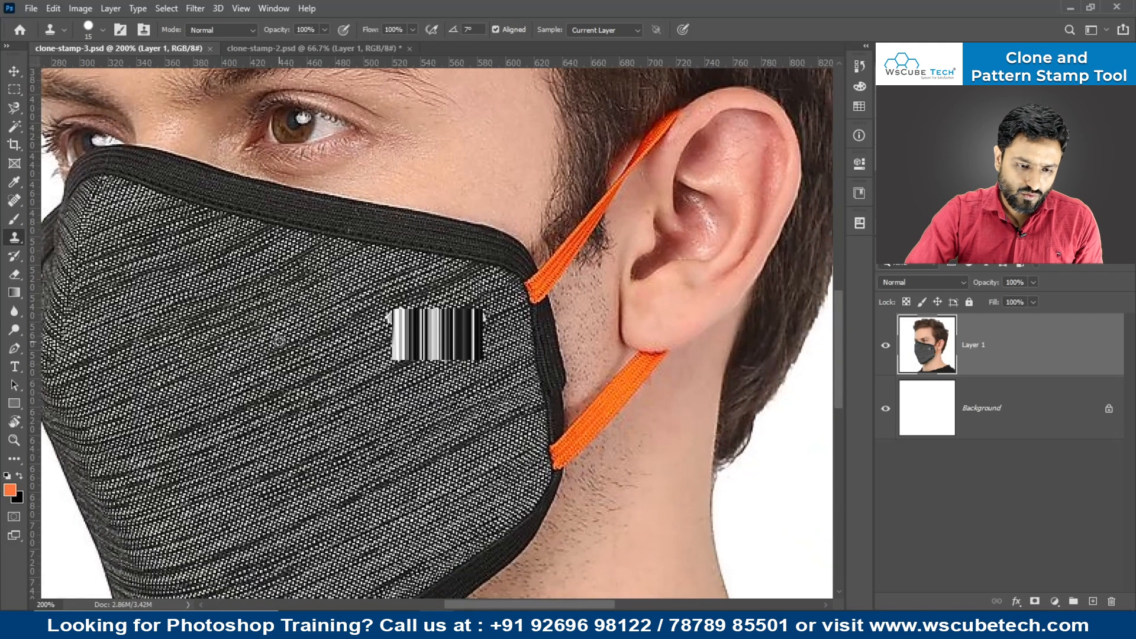
mouse_move(394, 320)
left_mouse_down()
mouse_move(432, 307)
mouse_move(403, 340)
mouse_move(440, 322)
mouse_move(379, 366)
mouse_move(446, 325)
mouse_move(420, 365)
mouse_move(460, 332)
mouse_move(460, 315)
mouse_move(464, 345)
mouse_move(477, 320)
mouse_move(461, 372)
mouse_move(480, 363)
mouse_move(456, 305)
left_mouse_up()
key("ctrl+minus")
key("ctrl+minus")
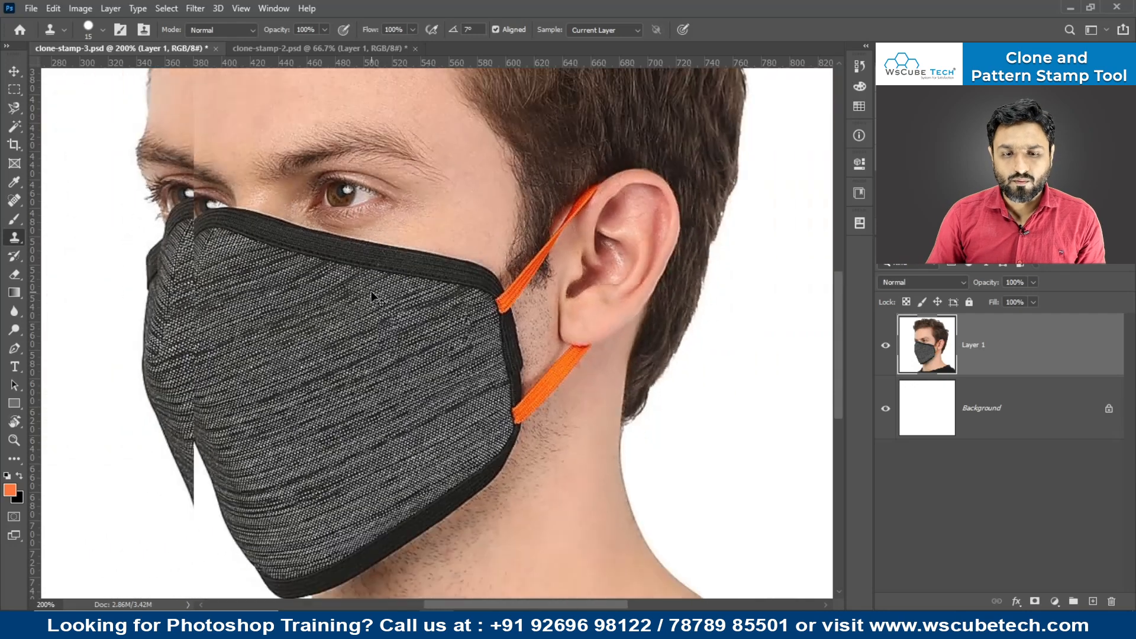
key("ctrl+minus")
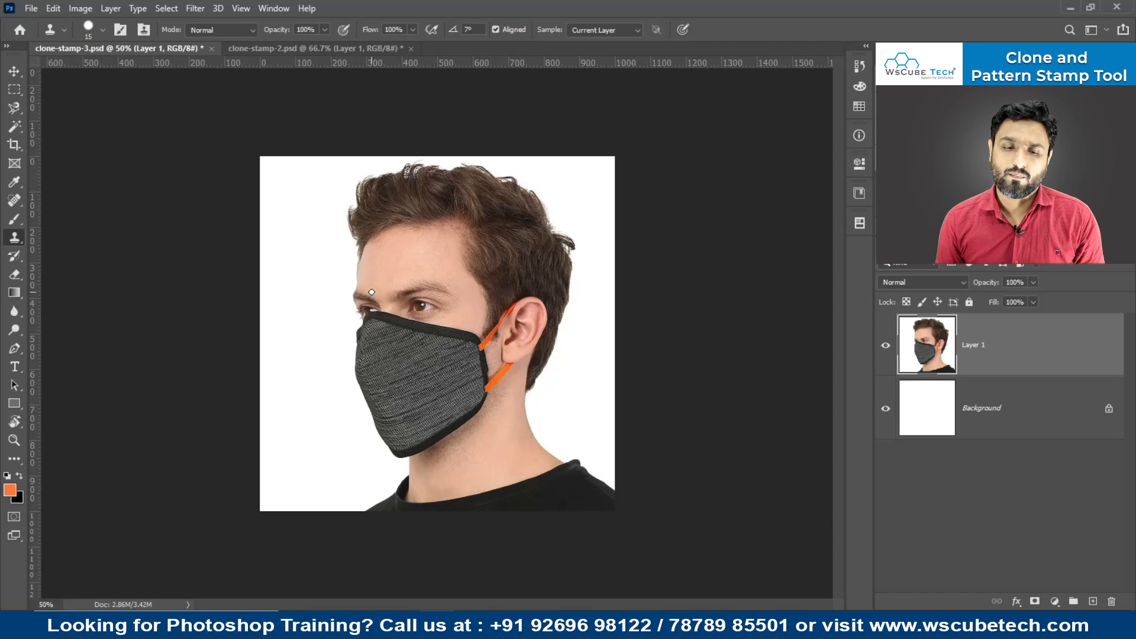
key("ctrl+plus")
key("ctrl+plus")
key("ctrl+plus")
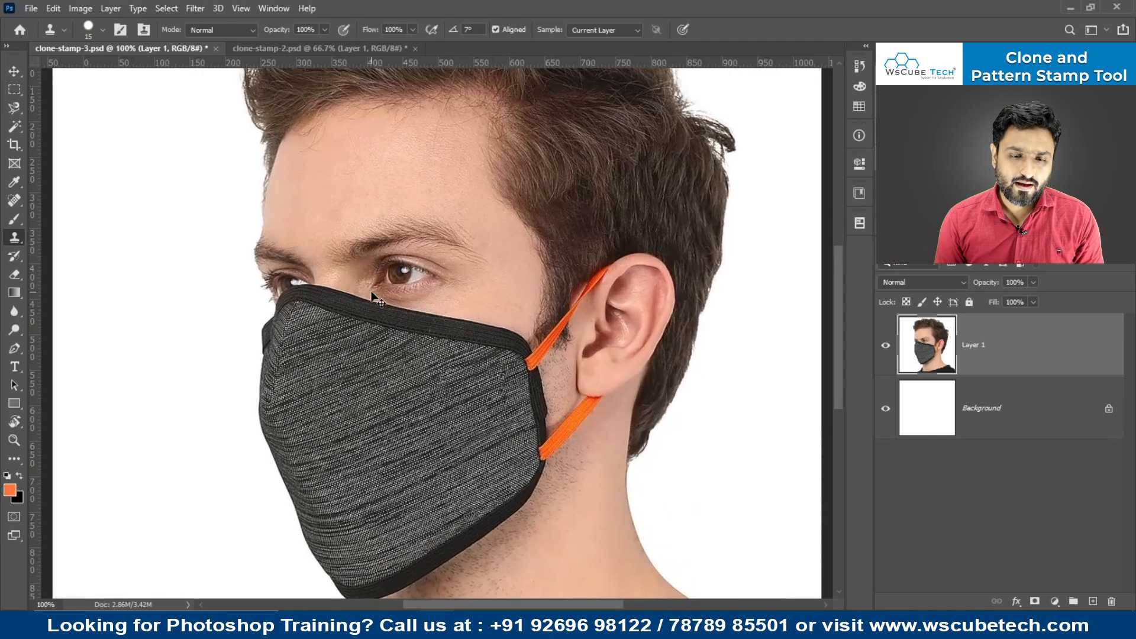
key("ctrl+minus")
key("ctrl+minus")
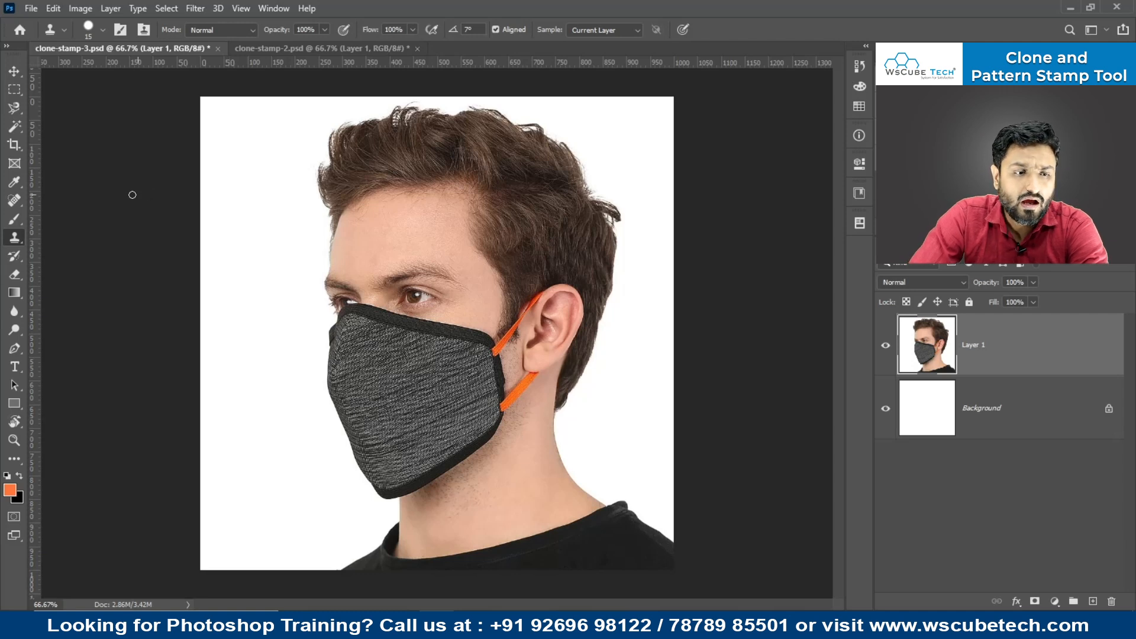
Step: Activate the Pattern Stamp Tool and create a new 1094 x 1094 px, 72 ppi RGB document, saving its settings as the preset Saved 2
right_click(21, 237)
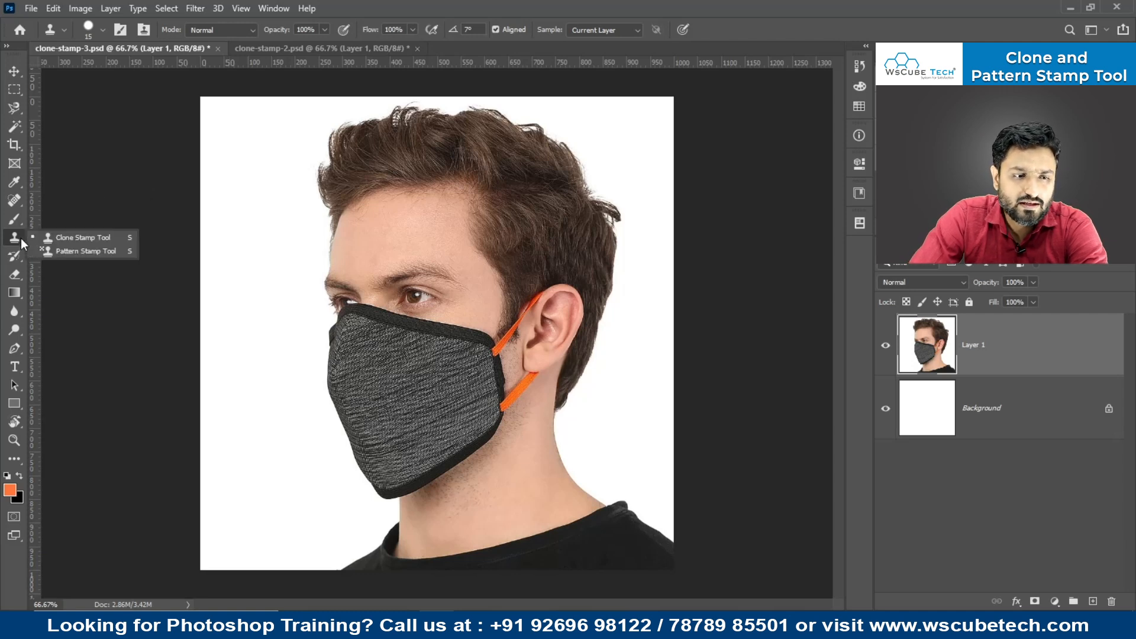
left_click(69, 251)
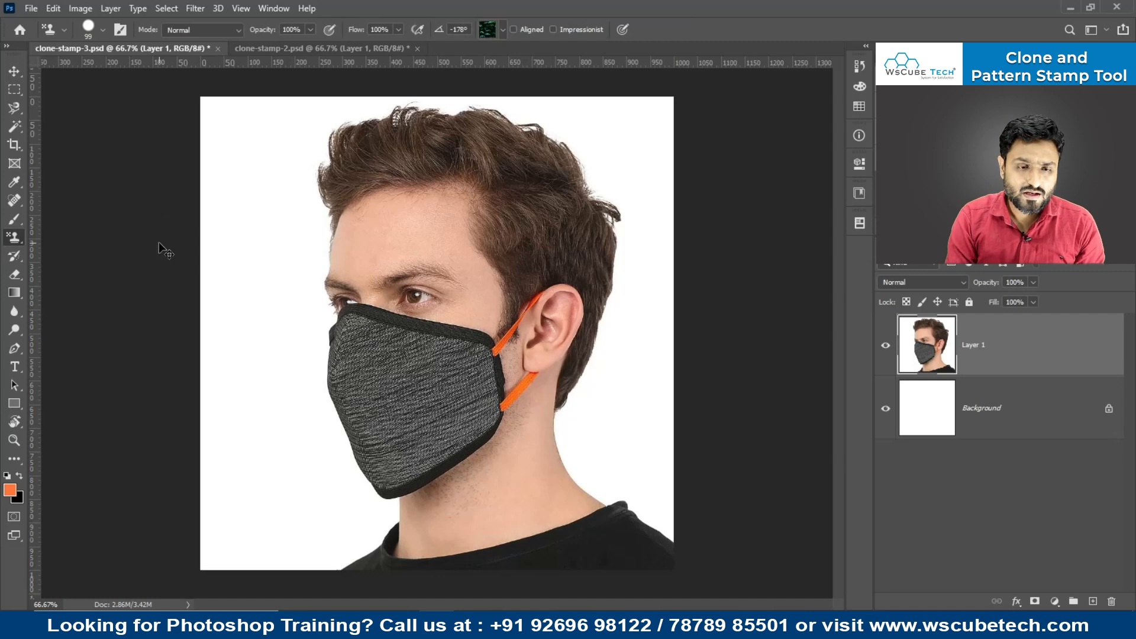
key("ctrl+n")
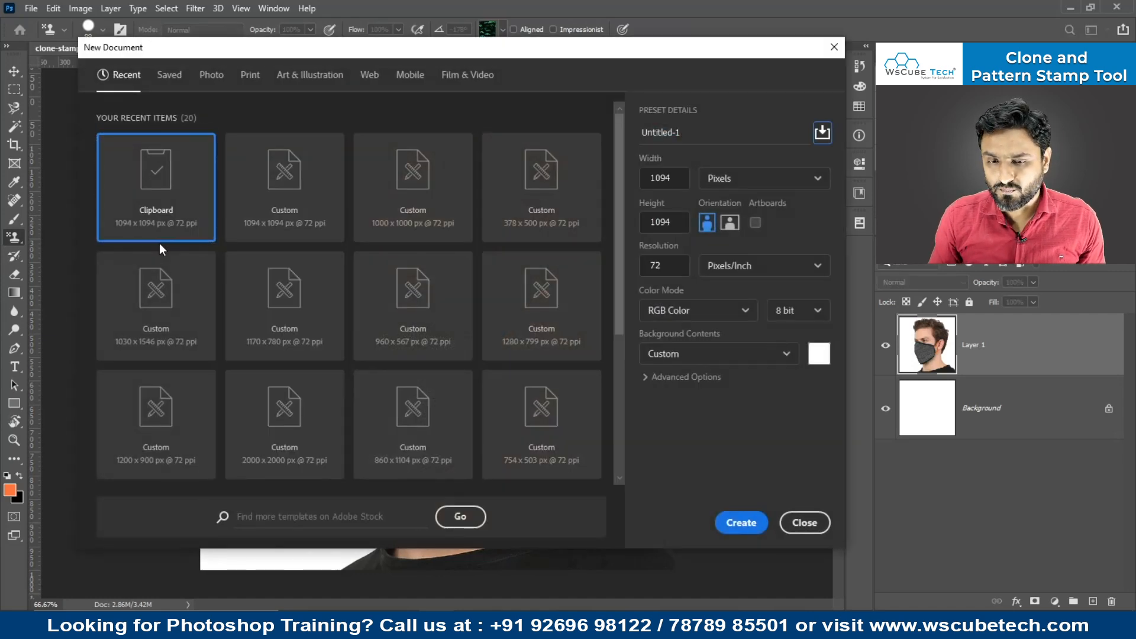
key("Return")
key("Return")
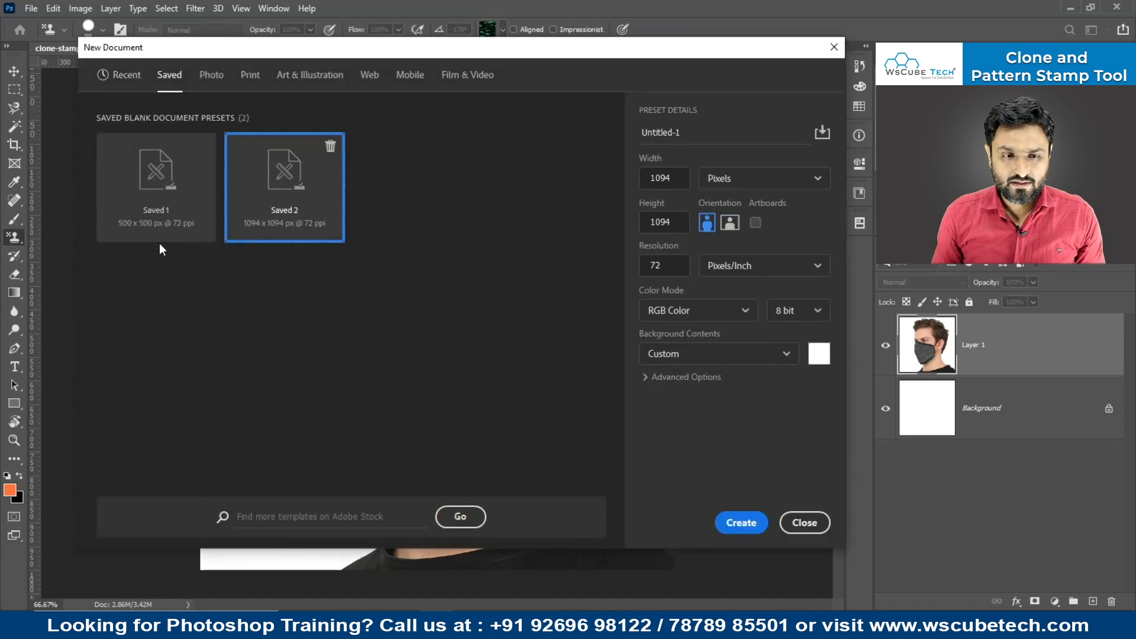
key("Return")
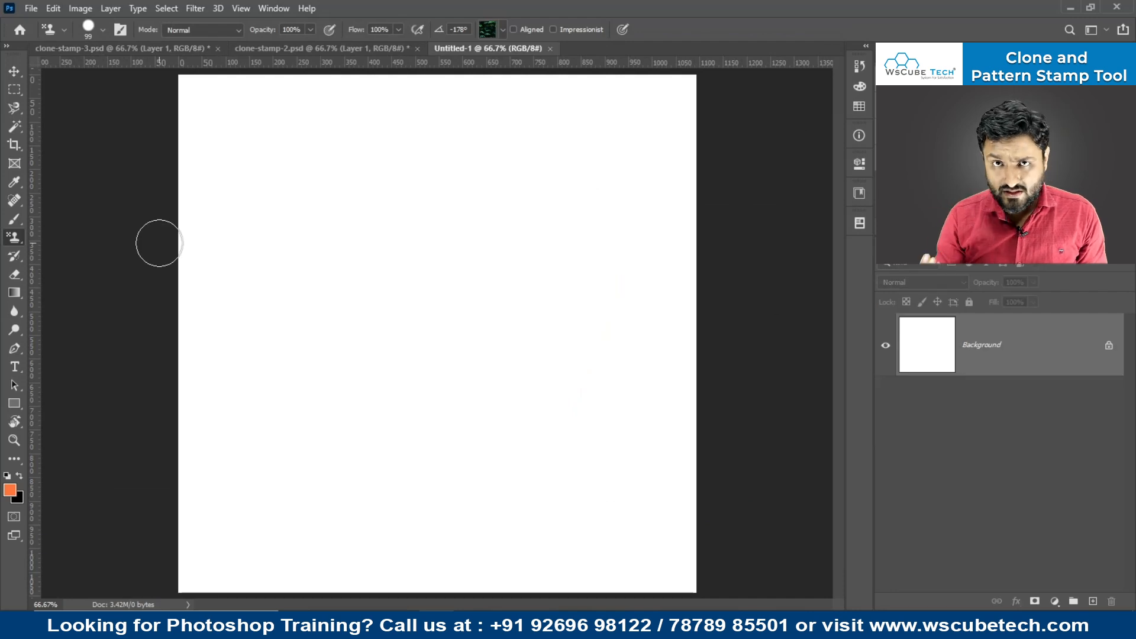
Step: Paint the dark green leaf pattern across the upper third of the blank canvas with the 99 px Pattern Stamp brush
right_click(7, 239)
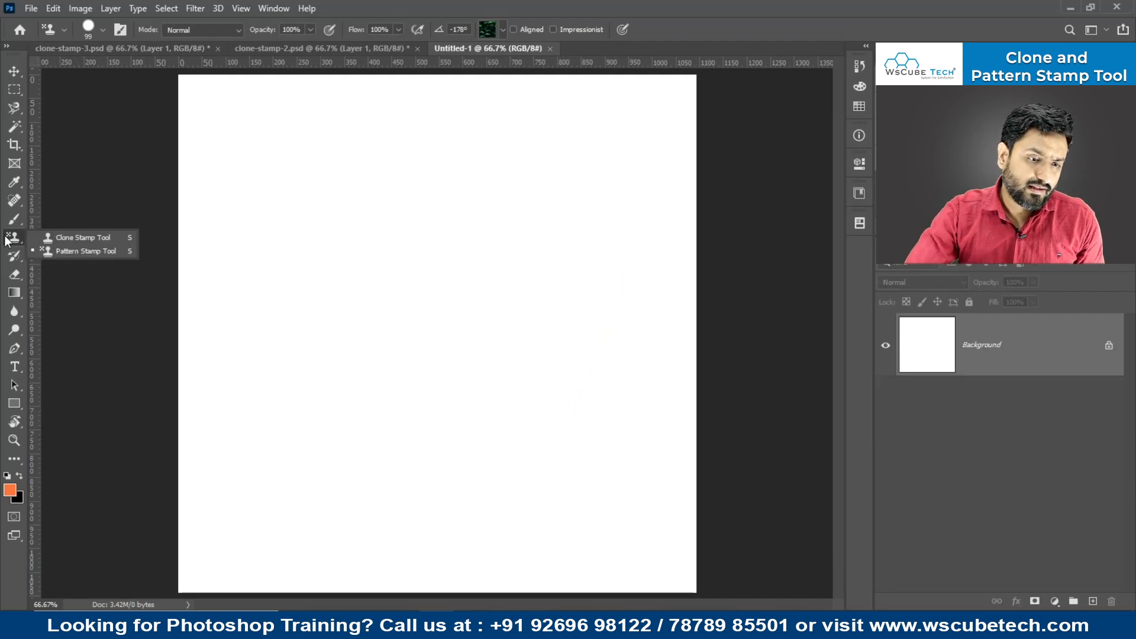
left_click(7, 237)
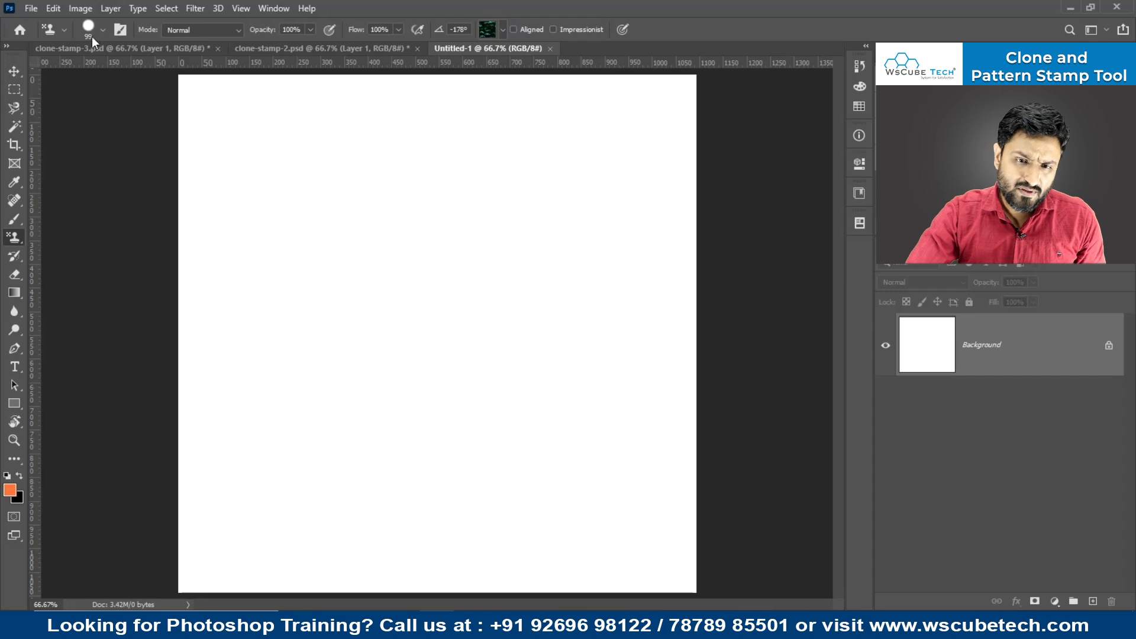
left_click(101, 30)
left_click(100, 30)
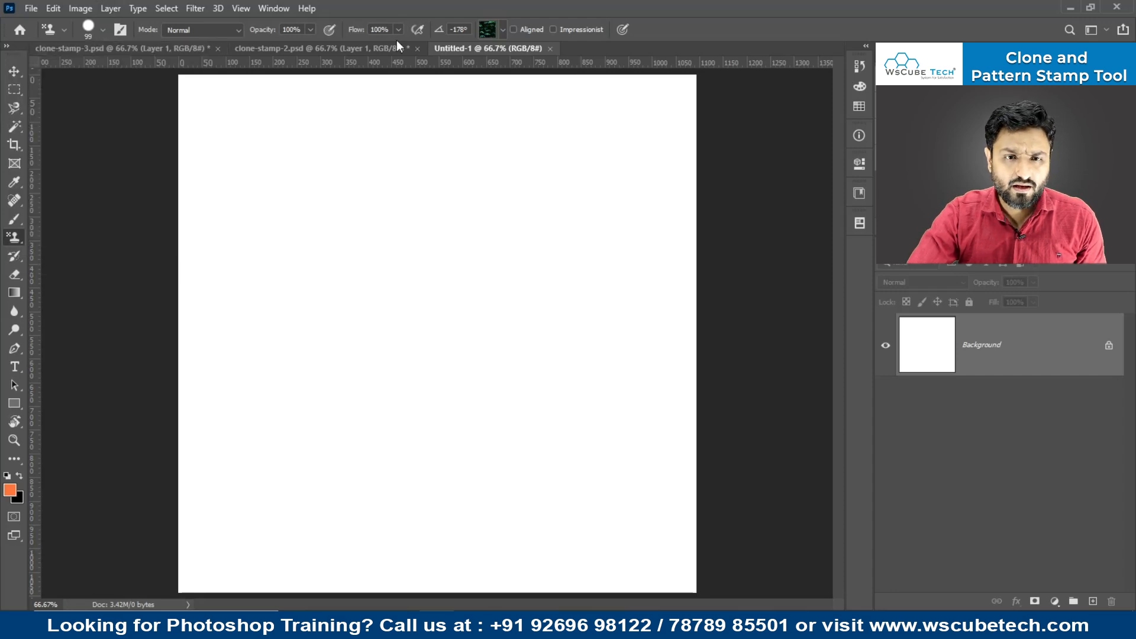
left_click(502, 30)
scroll(440, 119, "down", 3)
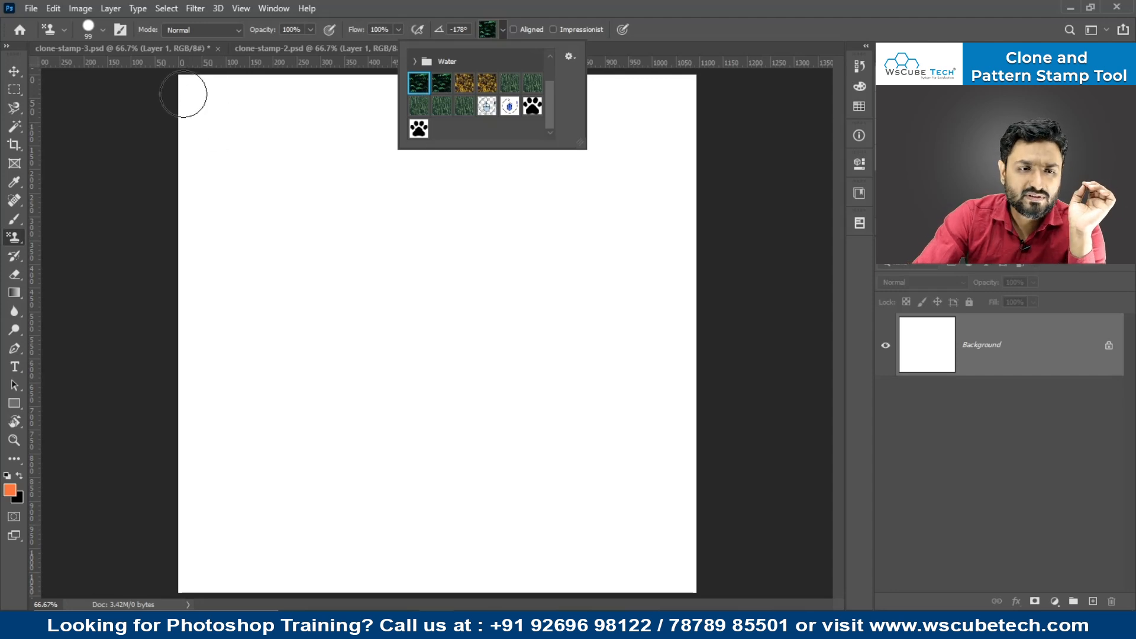
mouse_move(185, 94)
left_mouse_down()
mouse_move(379, 88)
mouse_move(114, 126)
mouse_move(431, 133)
mouse_move(568, 97)
mouse_move(73, 104)
mouse_move(532, 80)
mouse_move(157, 151)
mouse_move(804, 148)
mouse_move(142, 153)
mouse_move(162, 152)
mouse_move(152, 181)
mouse_move(728, 231)
mouse_move(147, 234)
left_mouse_up()
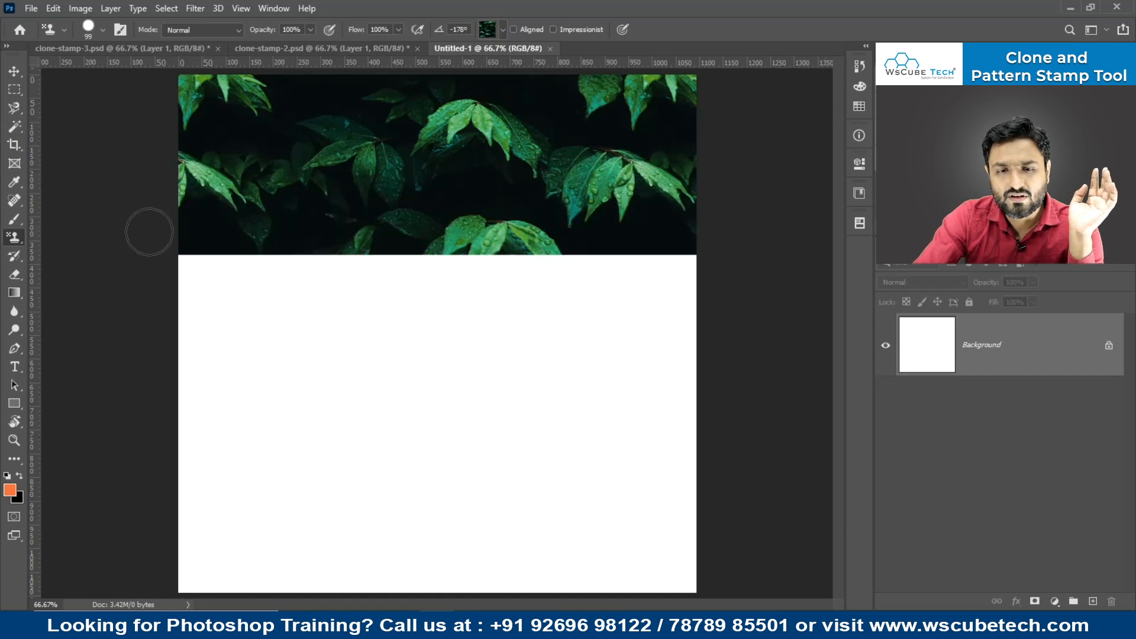
Step: Choose the yellow autumn trees pattern and paint it across the middle third of the canvas, below the leaf band
left_click(503, 29)
left_click(458, 84)
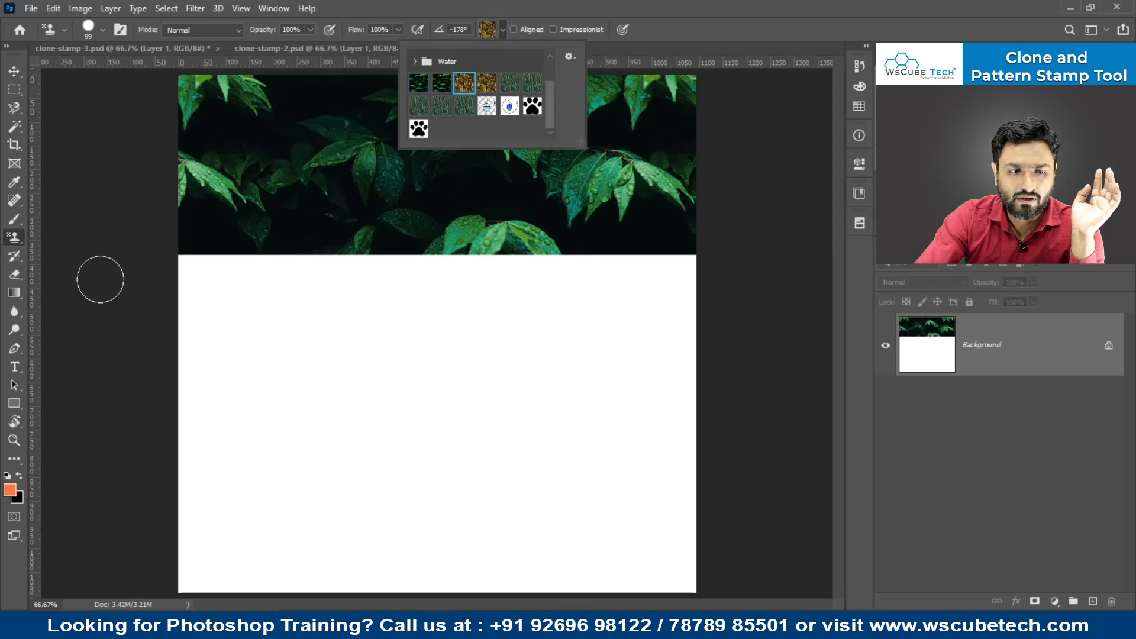
mouse_move(99, 276)
left_mouse_down()
mouse_move(765, 268)
mouse_move(23, 288)
left_mouse_up()
mouse_move(556, 303)
left_mouse_down()
mouse_move(190, 304)
mouse_move(804, 345)
mouse_move(760, 299)
mouse_move(245, 329)
mouse_move(106, 373)
mouse_move(526, 398)
mouse_move(150, 412)
mouse_move(862, 411)
left_mouse_up()
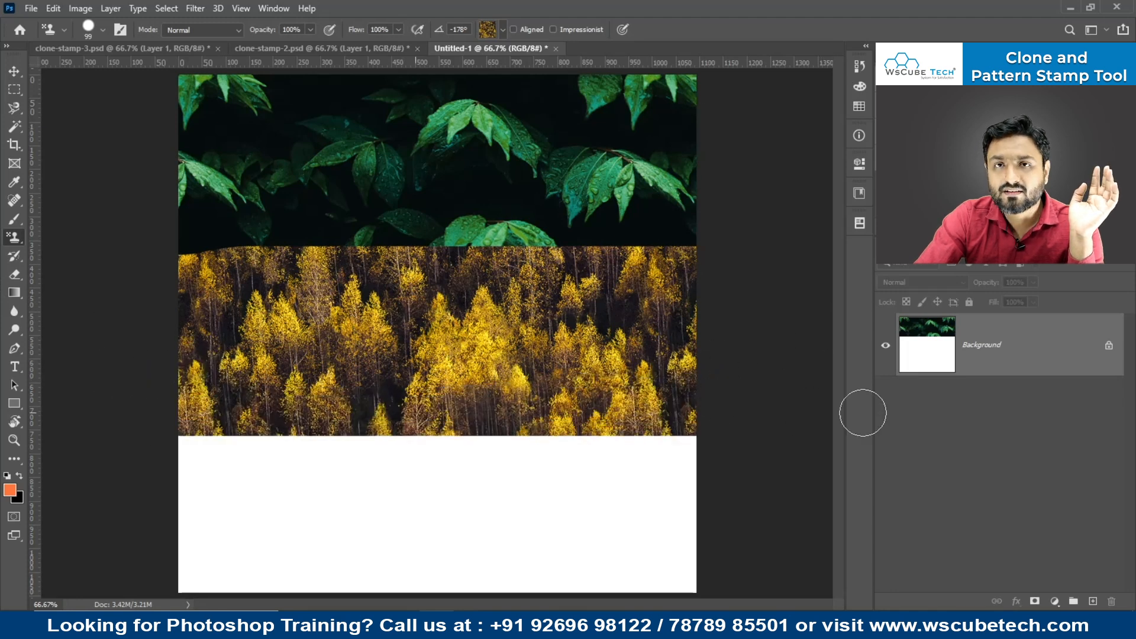
Step: Choose the green pine forest pattern and paint it across the remaining white lower third of the canvas
left_click(503, 30)
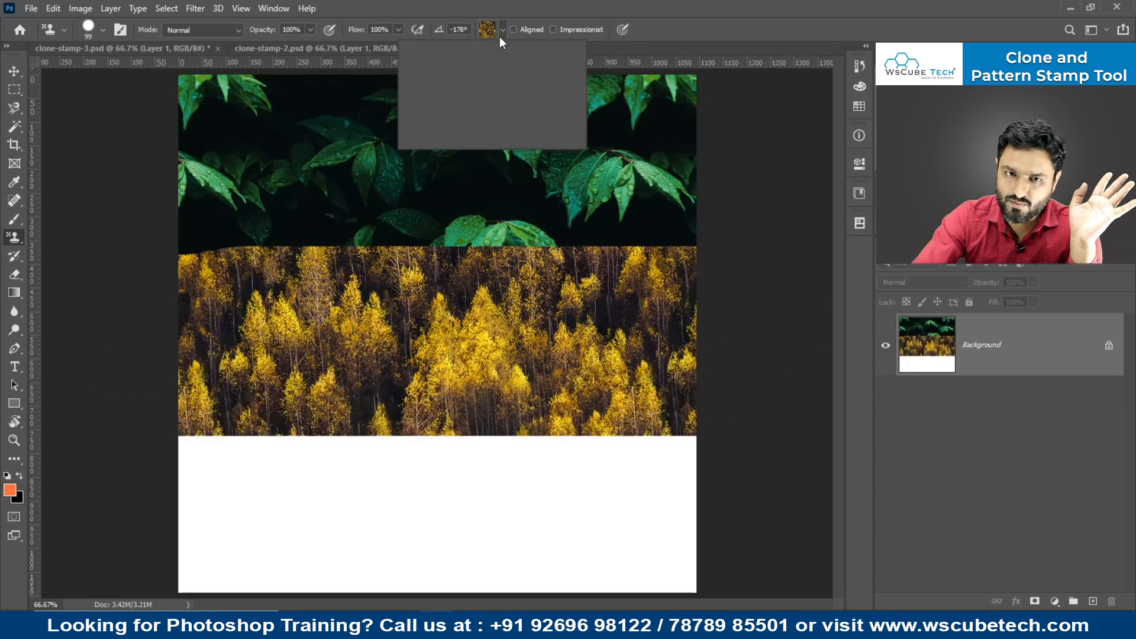
left_click(510, 83)
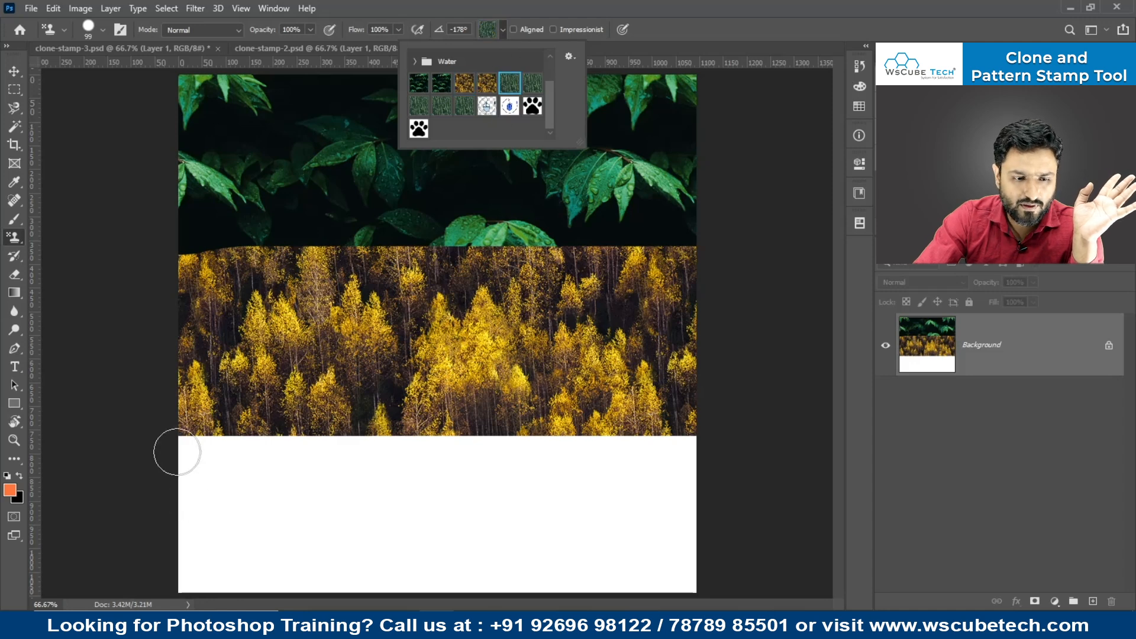
mouse_move(175, 451)
left_mouse_down()
mouse_move(743, 451)
mouse_move(132, 492)
mouse_move(151, 486)
left_mouse_up()
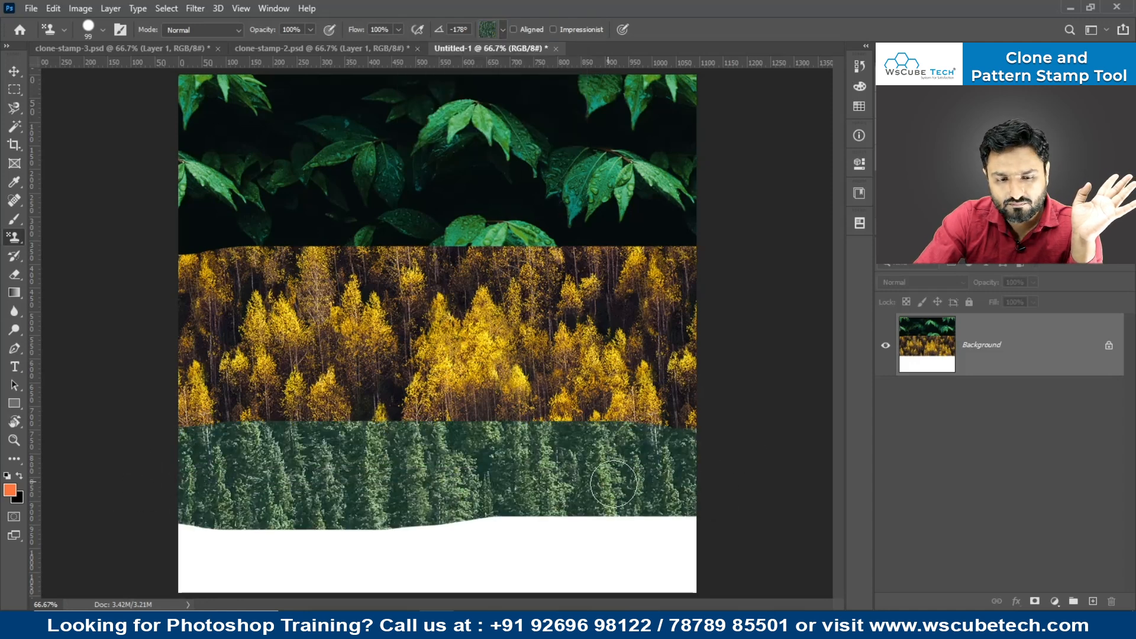
mouse_move(117, 527)
left_mouse_down()
mouse_move(789, 534)
mouse_move(150, 594)
mouse_move(455, 565)
left_mouse_up()
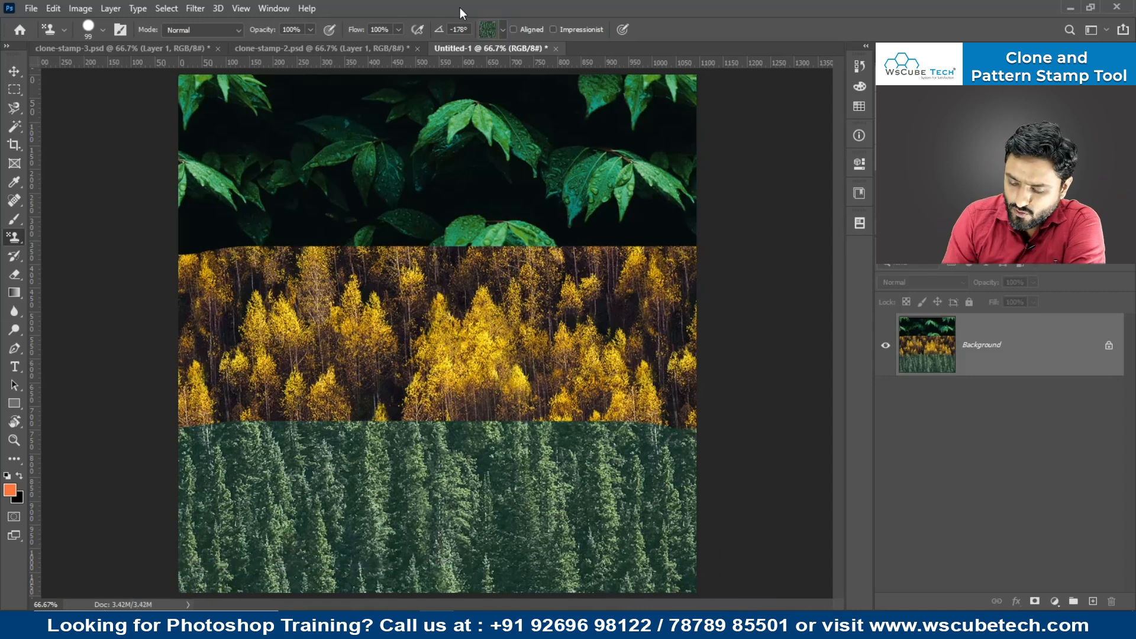
Step: Undo all the leaf, autumn tree and pine forest pattern strokes on the canvas
key("ctrl+minus")
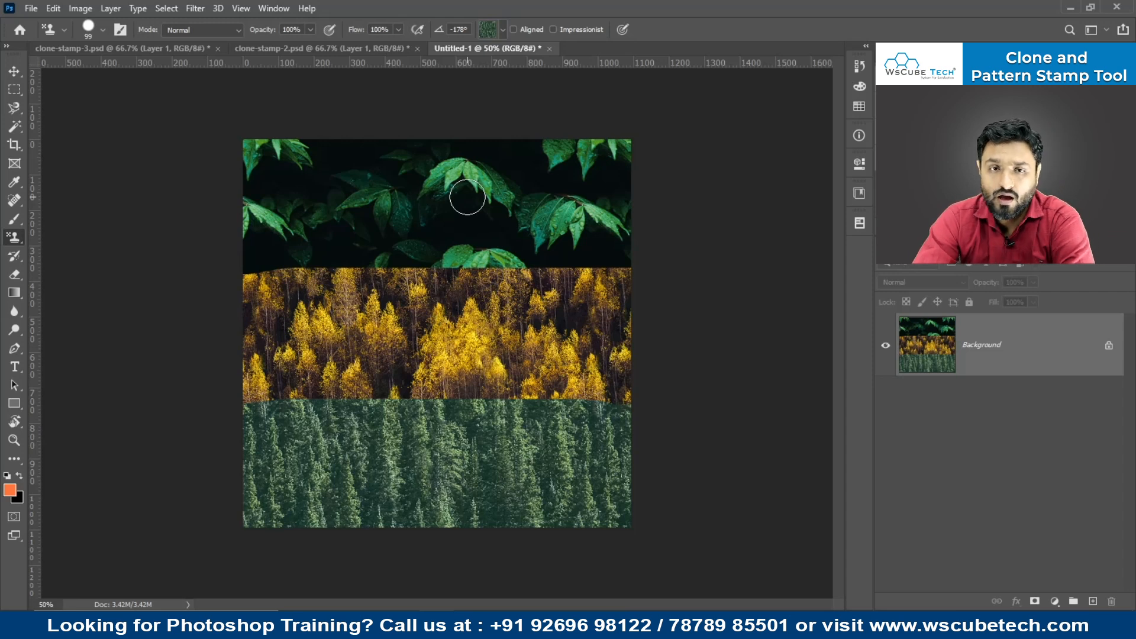
key("ctrl+z")
key("ctrl+z")
key("ctrl+z")
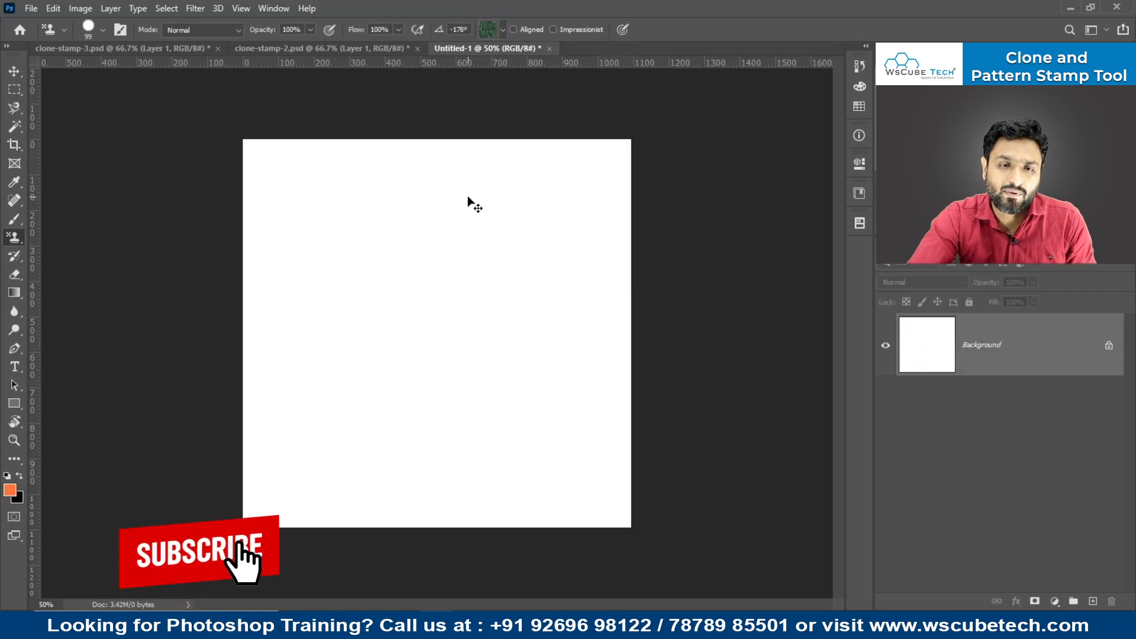
Step: Make a rectangular selection in the canvas's upper-left area, fill it with the pine forest pattern using the Pattern Stamp Tool, and deselect
key("m")
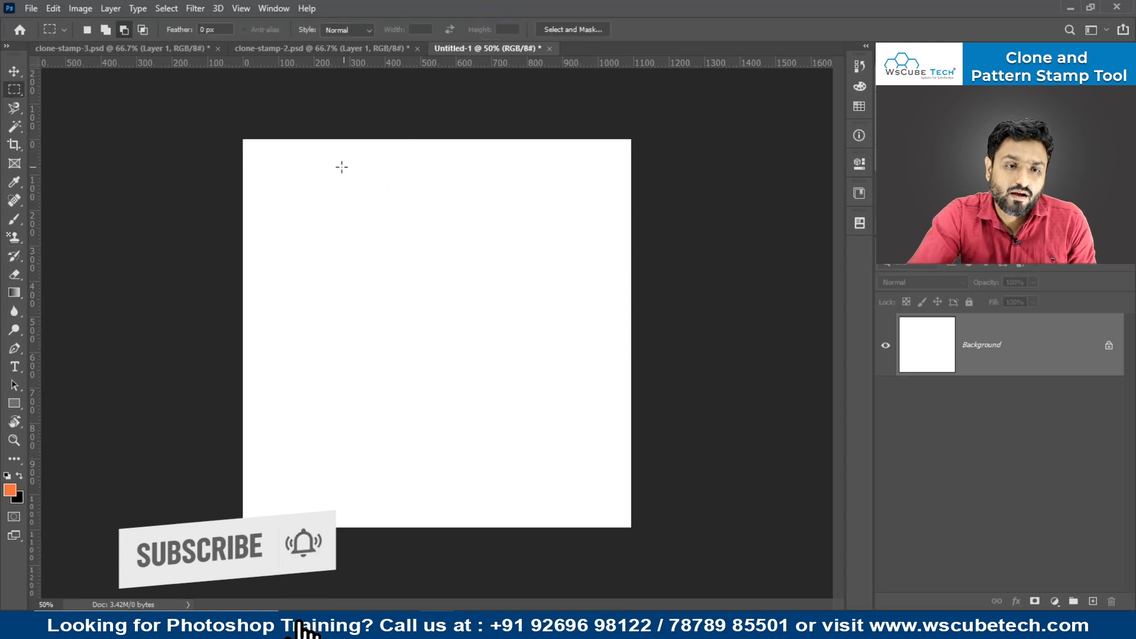
left_click_drag(259, 159, 484, 338)
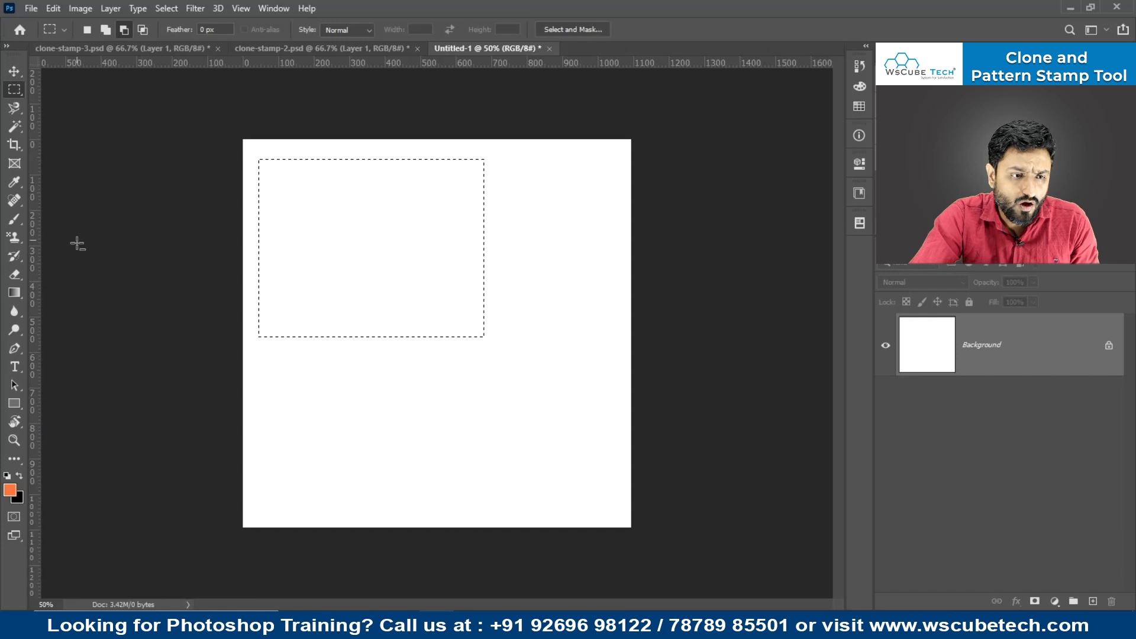
left_click_drag(19, 236, 86, 253)
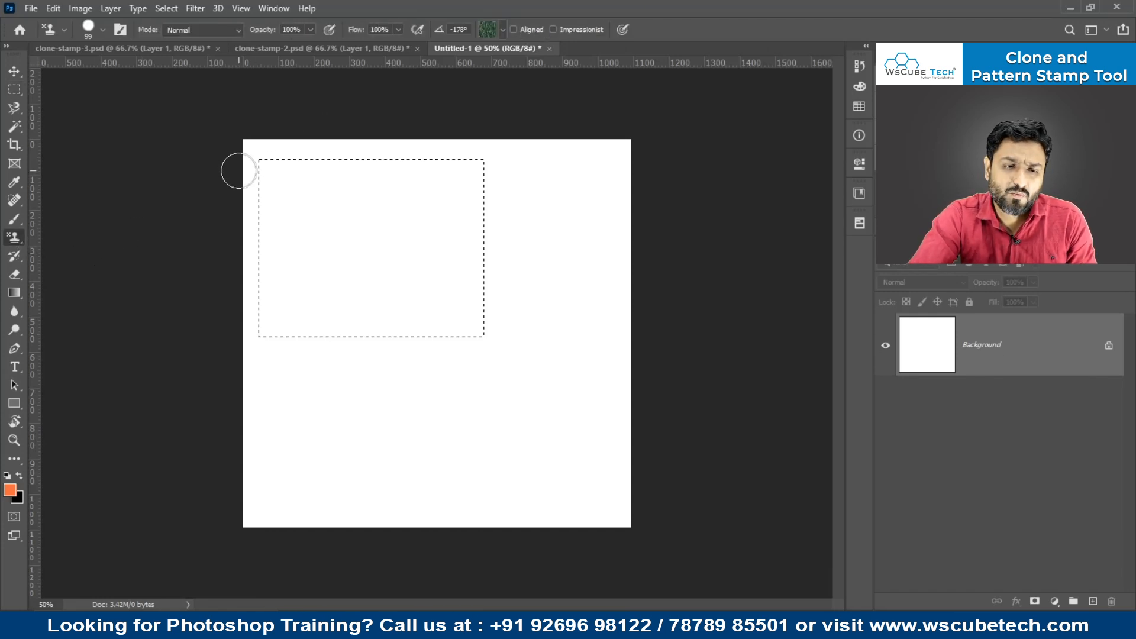
mouse_move(240, 171)
left_mouse_down()
mouse_move(400, 149)
mouse_move(202, 236)
mouse_move(497, 204)
mouse_move(218, 345)
mouse_move(190, 325)
mouse_move(441, 332)
left_mouse_up()
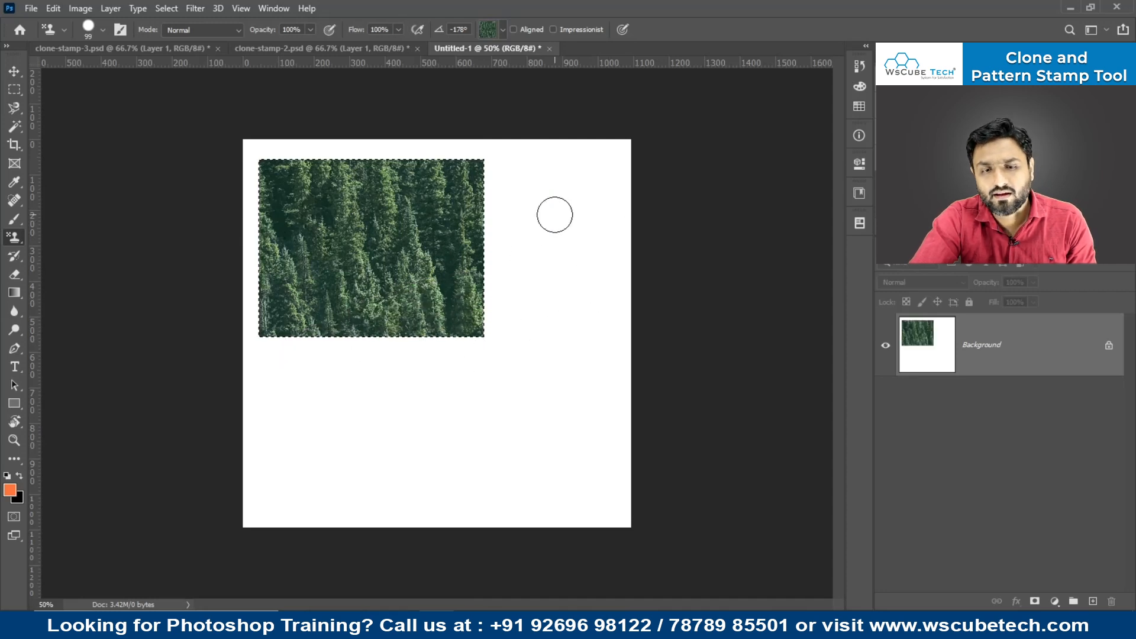
mouse_move(554, 214)
left_mouse_down()
mouse_move(271, 418)
mouse_move(471, 121)
mouse_move(502, 143)
mouse_move(505, 205)
mouse_move(300, 273)
mouse_move(317, 343)
mouse_move(201, 307)
left_mouse_up()
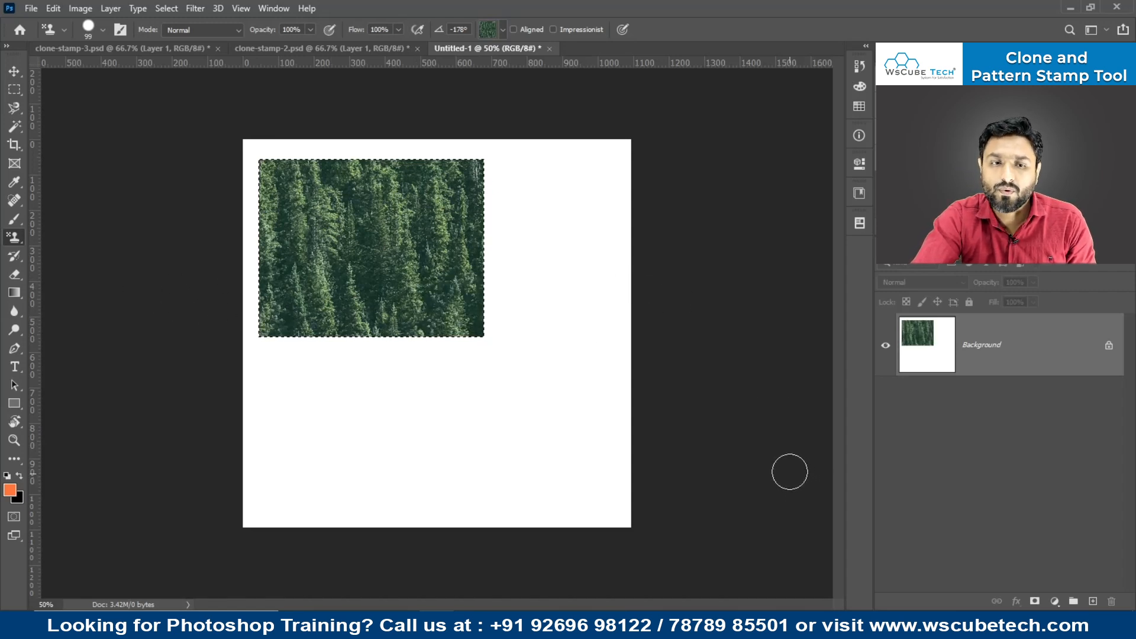
key("ctrl+d")
Step: Make a rectangular selection in the canvas's lower-right area, paint it full with the yellow autumn trees pattern, and deselect
key("m")
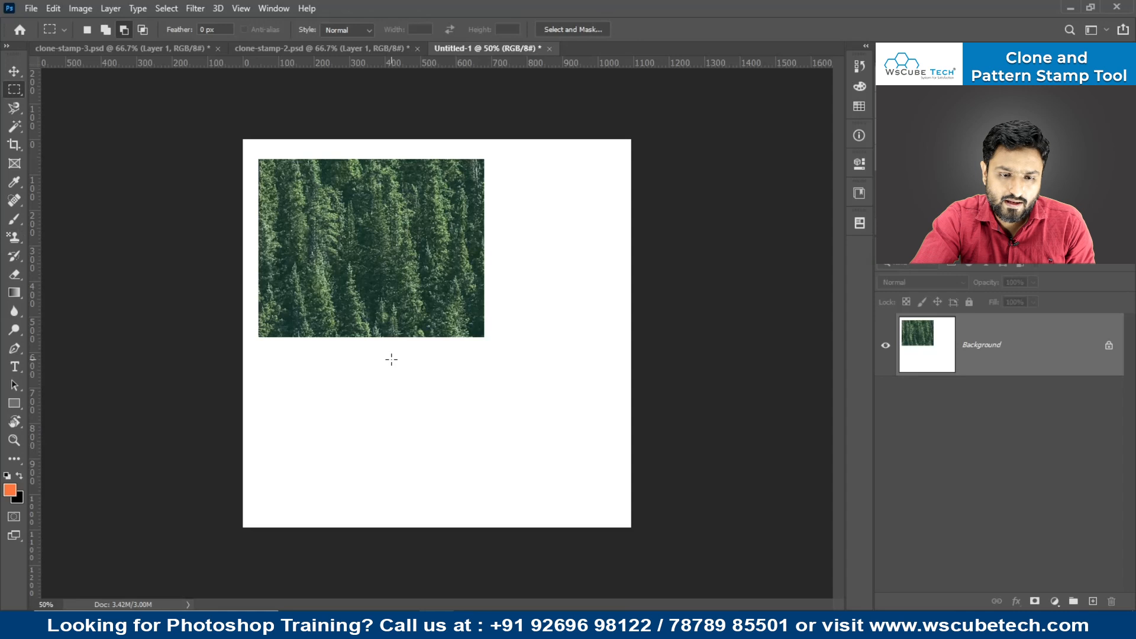
left_click_drag(391, 359, 605, 507)
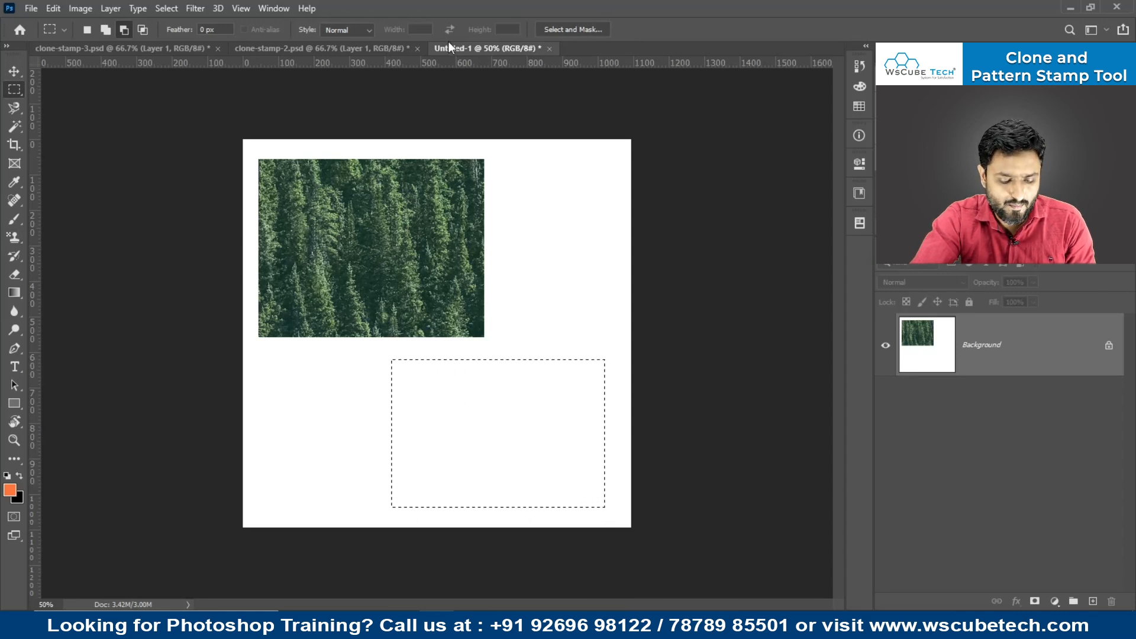
key("s")
left_click(501, 30)
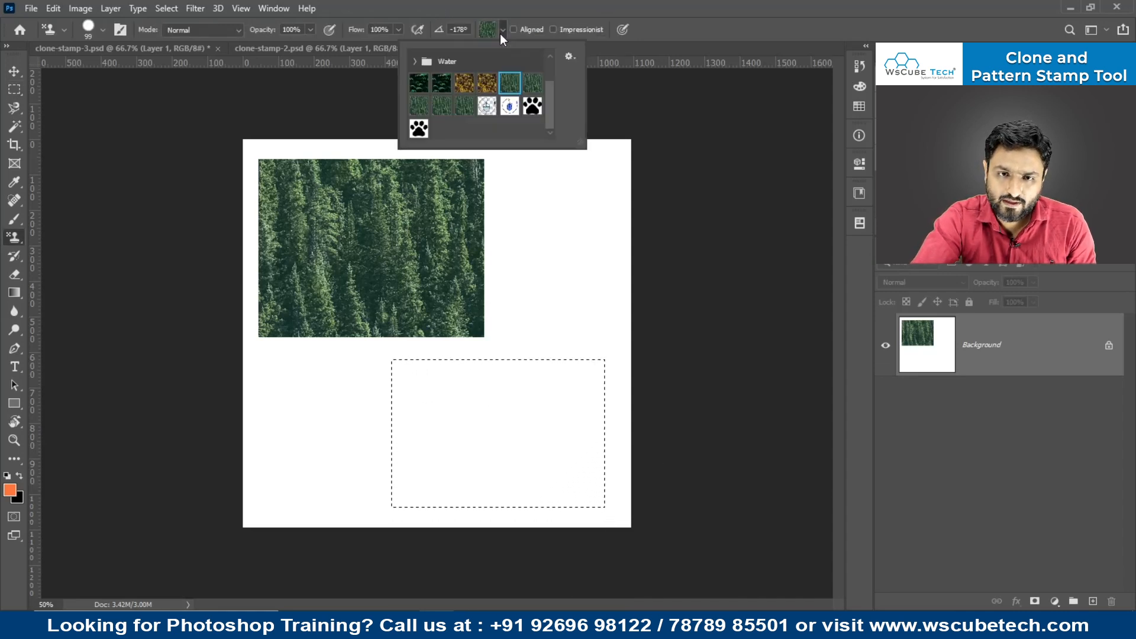
left_click(472, 79)
left_click(395, 380)
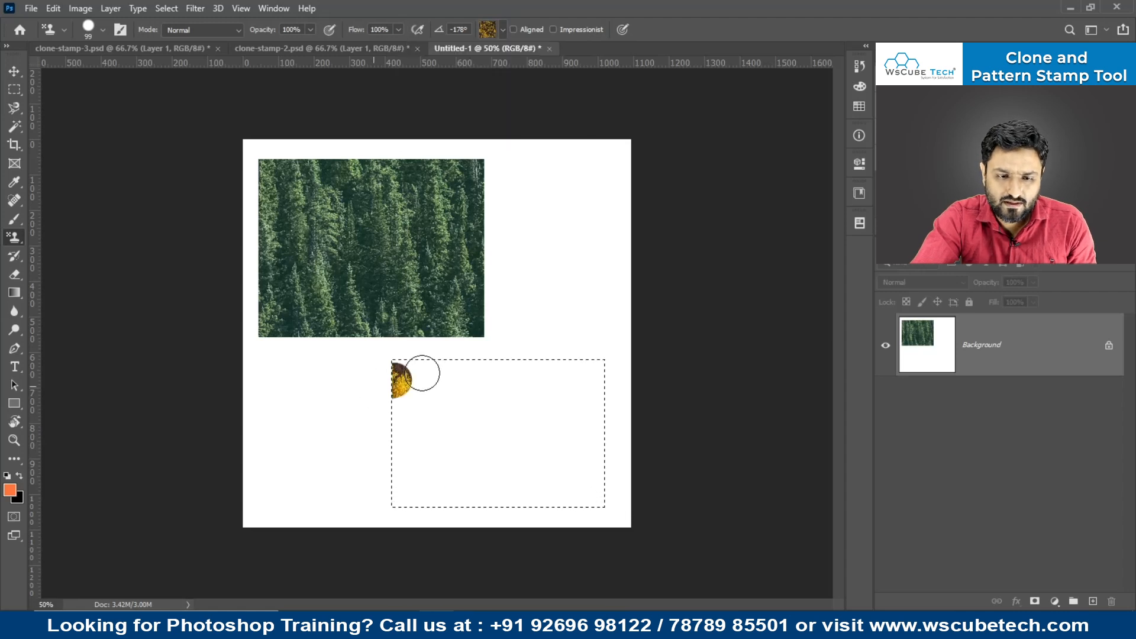
mouse_move(422, 372)
left_mouse_down()
mouse_move(524, 356)
mouse_move(393, 375)
mouse_move(424, 423)
mouse_move(479, 376)
mouse_move(405, 465)
mouse_move(352, 480)
mouse_move(521, 427)
mouse_move(387, 506)
mouse_move(658, 431)
mouse_move(617, 460)
mouse_move(633, 494)
mouse_move(561, 528)
mouse_move(645, 406)
left_mouse_up()
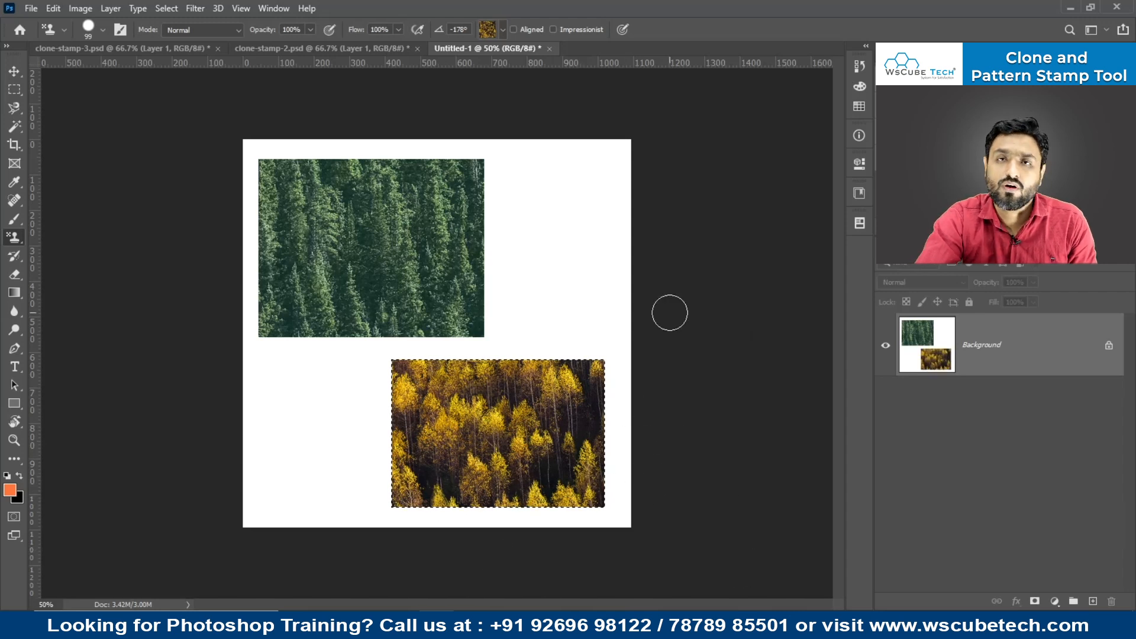
key("ctrl+d")
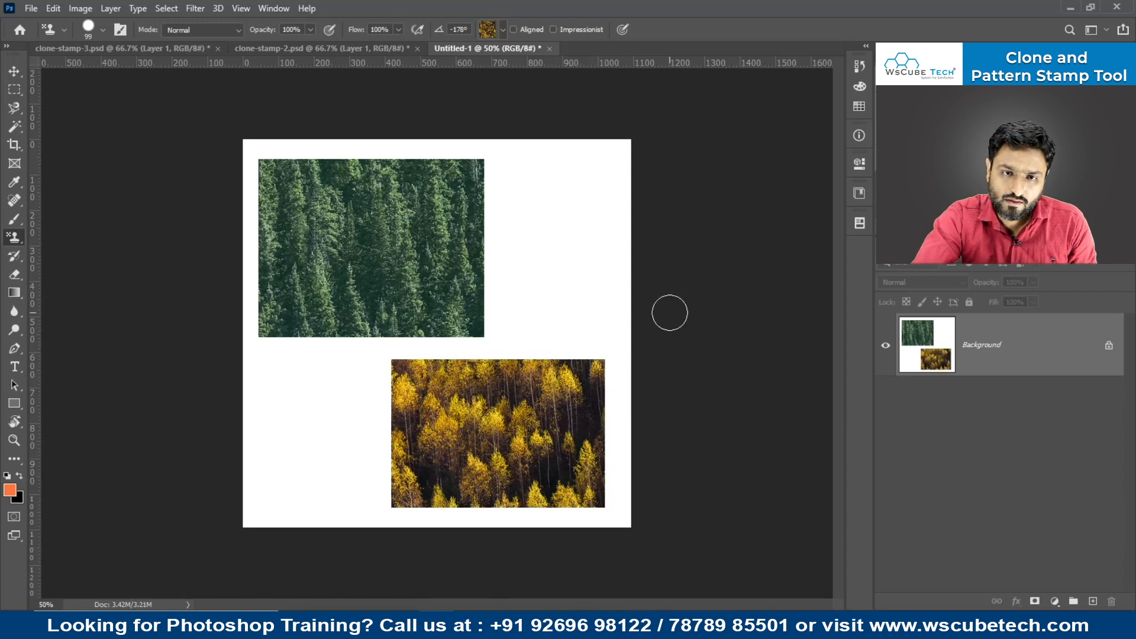
Step: Draw a tall rectangular selection in the canvas's upper-right white area, beside the pine forest block
left_click(503, 29)
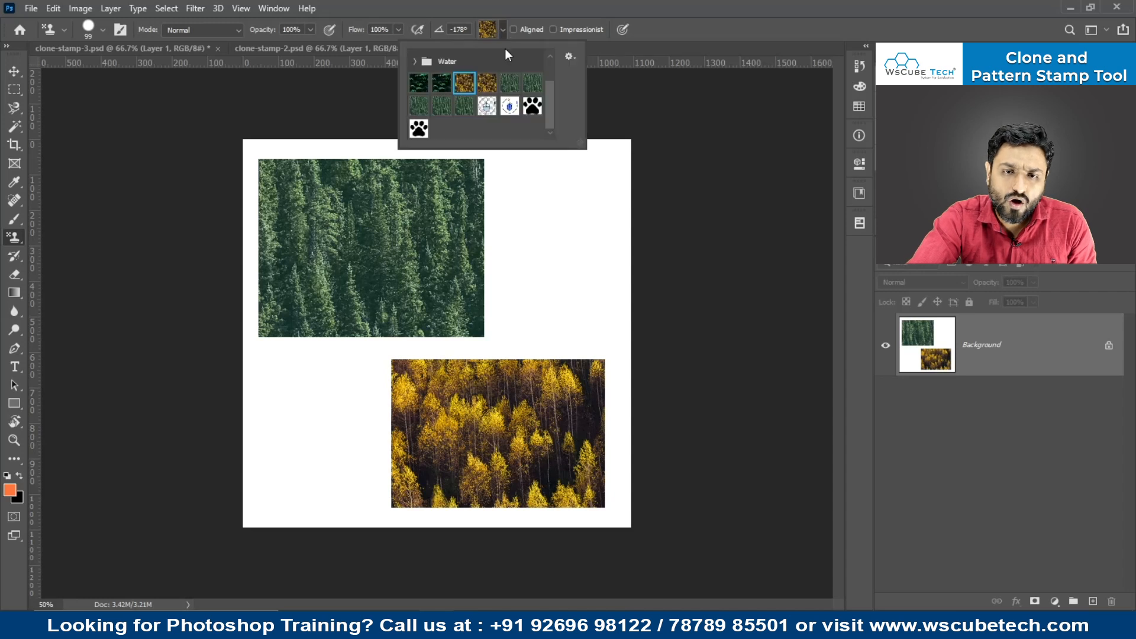
key("m")
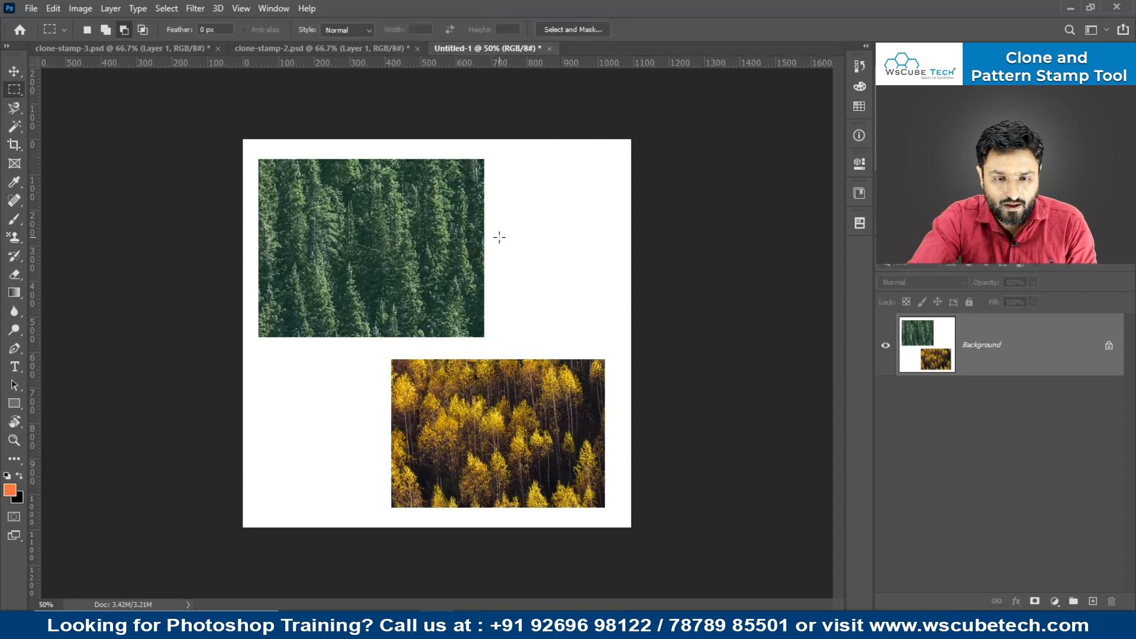
left_click_drag(513, 161, 617, 308)
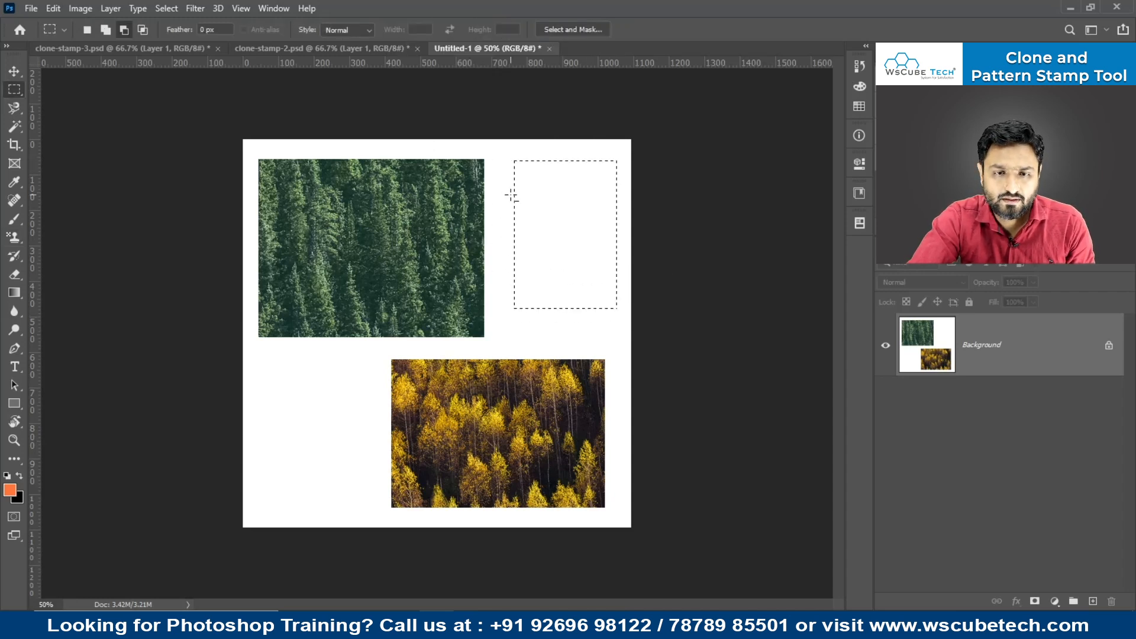
Step: Try painting the black paw print pattern inside the tall selection with the 99 px brush, and undo the stroke
key("s")
mouse_move(502, 177)
left_mouse_down()
mouse_move(615, 143)
mouse_move(689, 152)
mouse_move(550, 302)
mouse_move(624, 226)
left_mouse_up()
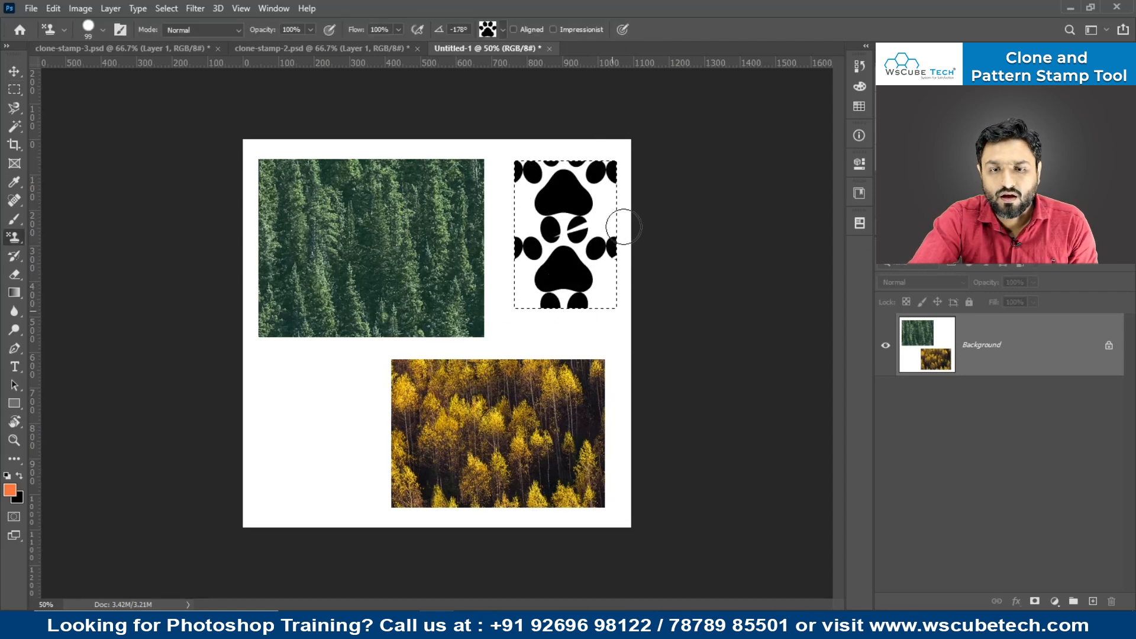
key("ctrl+z")
Step: Reduce the Pattern Stamp brush to 25 px and paint the paw print pattern inside the tall selection
left_click(101, 30)
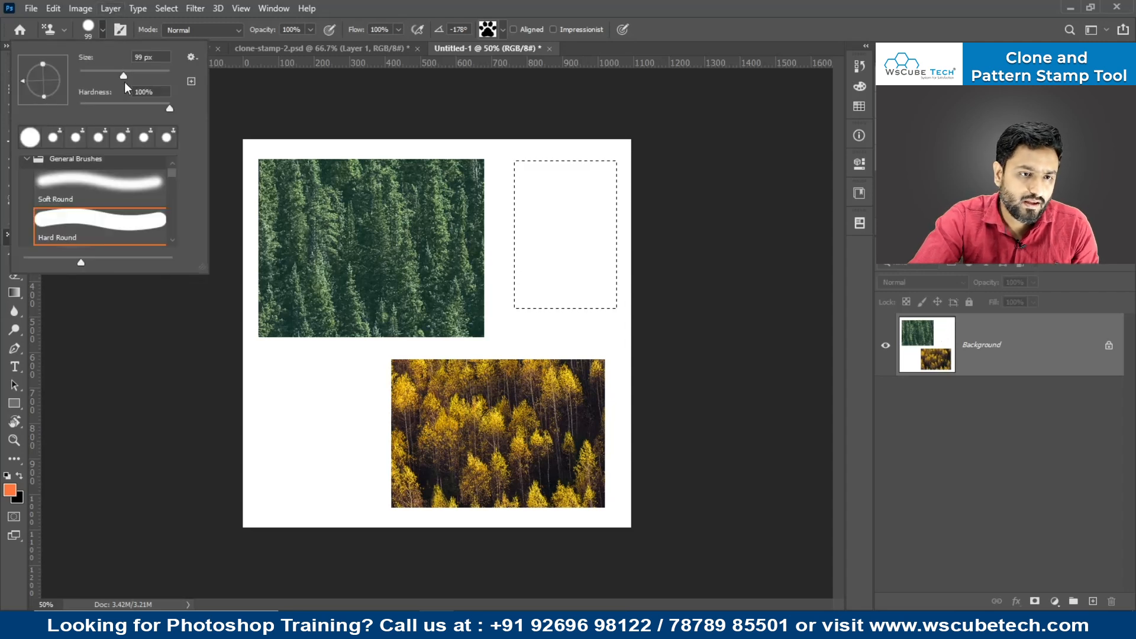
left_click_drag(123, 75, 90, 75)
left_click_drag(539, 149, 506, 183)
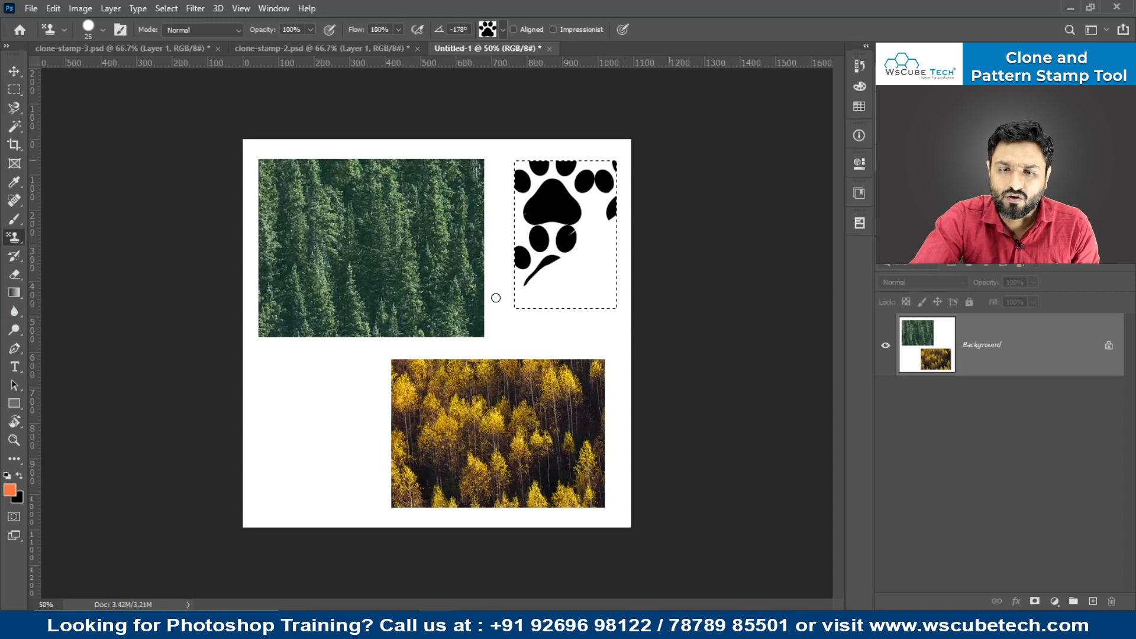
mouse_move(527, 262)
left_mouse_down()
mouse_move(649, 214)
mouse_move(526, 325)
mouse_move(640, 181)
mouse_move(584, 244)
mouse_move(583, 193)
left_mouse_up()
mouse_move(512, 258)
left_mouse_down()
mouse_move(587, 192)
mouse_move(504, 298)
mouse_move(553, 276)
left_mouse_up()
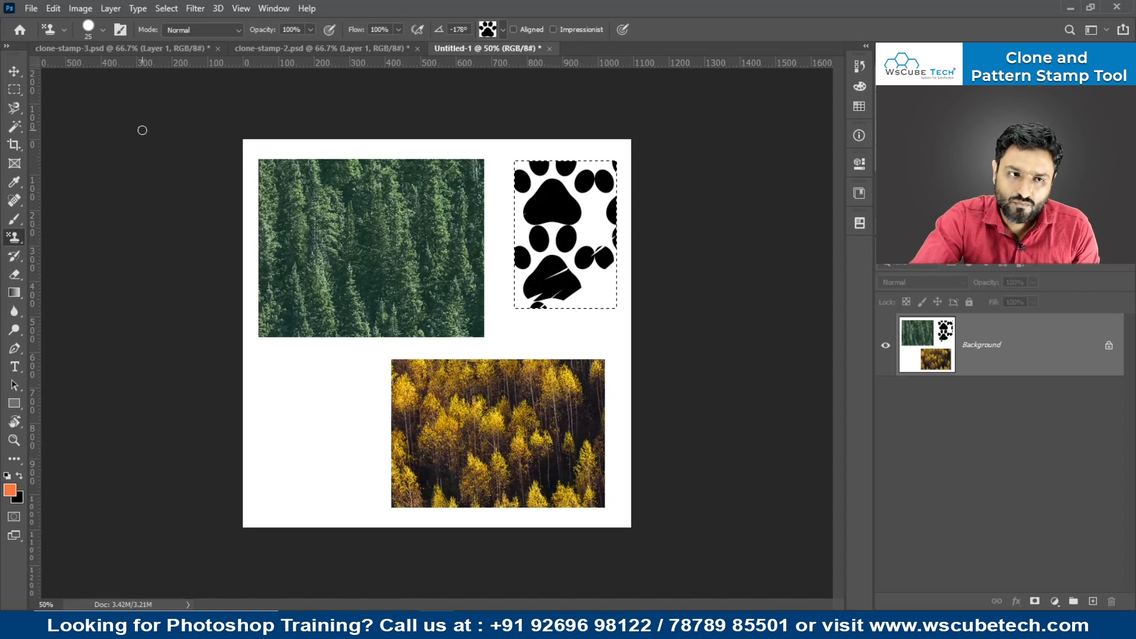
Step: Enlarge the brush to 111 px, repaint the whole tall selection with the paw print pattern, and deselect
left_click(102, 29)
left_click_drag(94, 75, 127, 76)
mouse_move(561, 180)
left_mouse_down()
mouse_move(537, 233)
mouse_move(555, 300)
mouse_move(554, 289)
mouse_move(587, 299)
mouse_move(618, 290)
left_mouse_up()
mouse_move(640, 184)
left_mouse_down()
mouse_move(528, 274)
mouse_move(616, 113)
mouse_move(582, 99)
mouse_move(529, 222)
mouse_move(523, 117)
left_mouse_up()
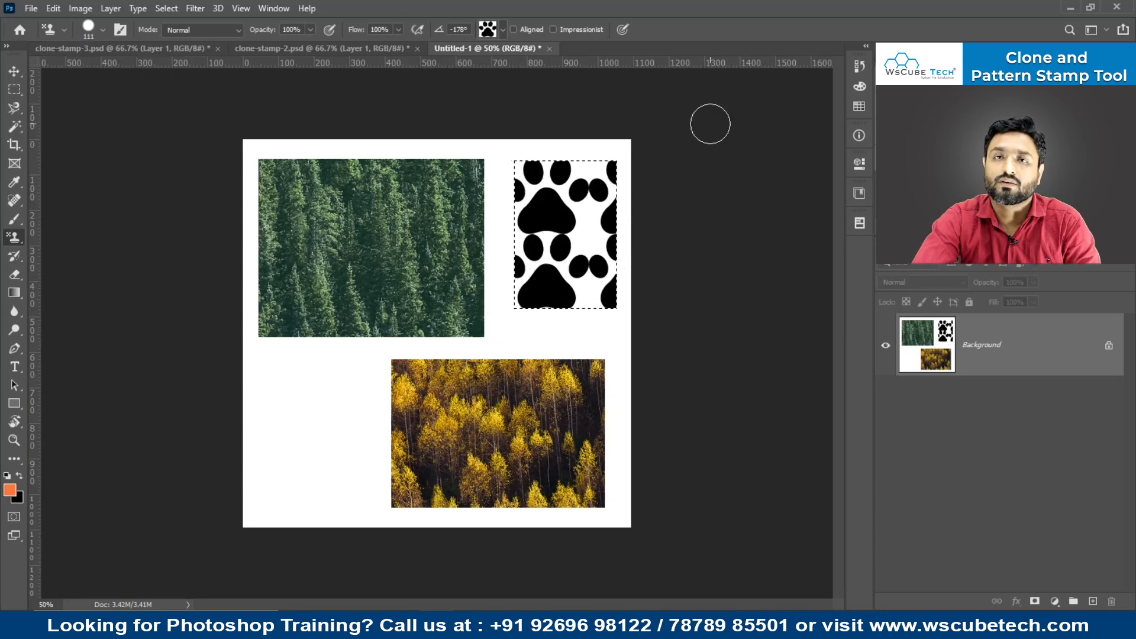
key("ctrl+d")
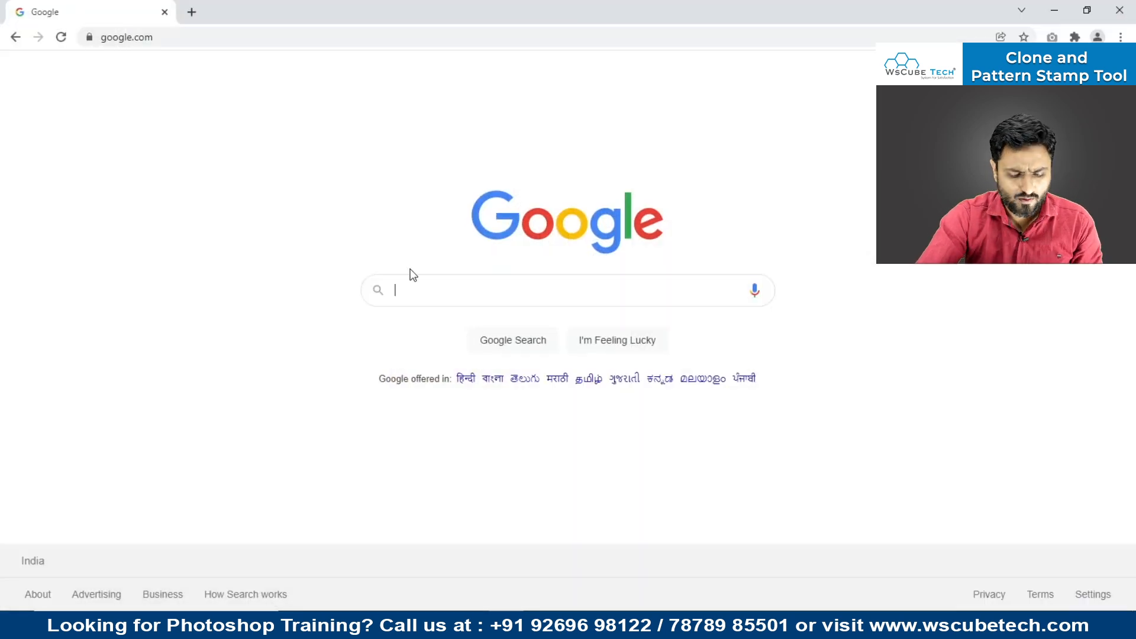
Step: Search Google in the web browser for black dress and show the image results
type("black")
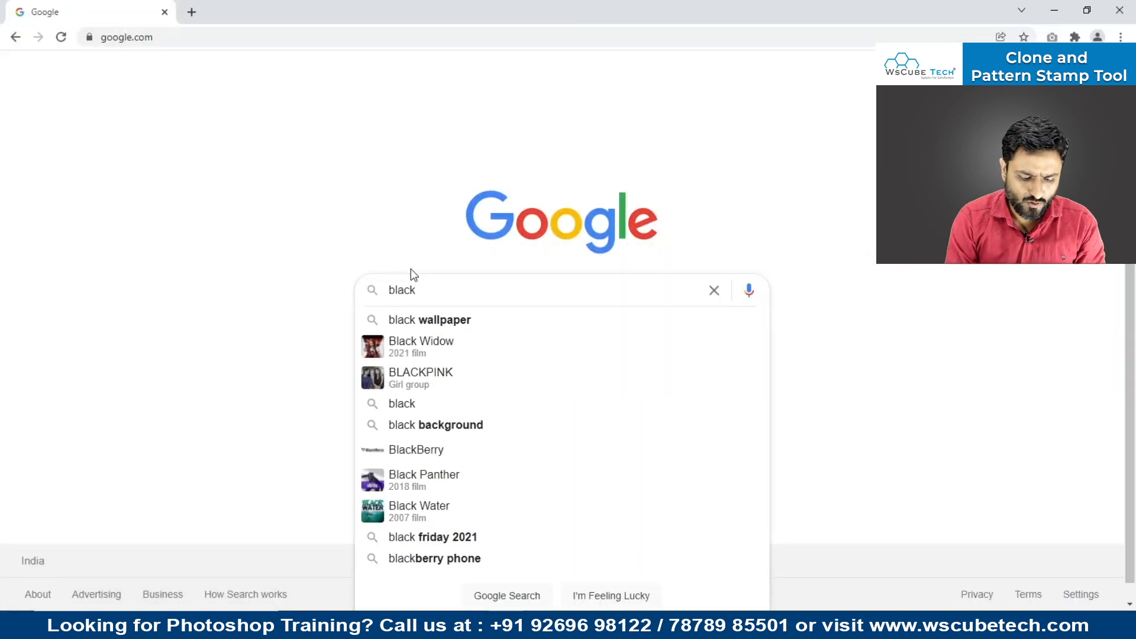
type(" dress")
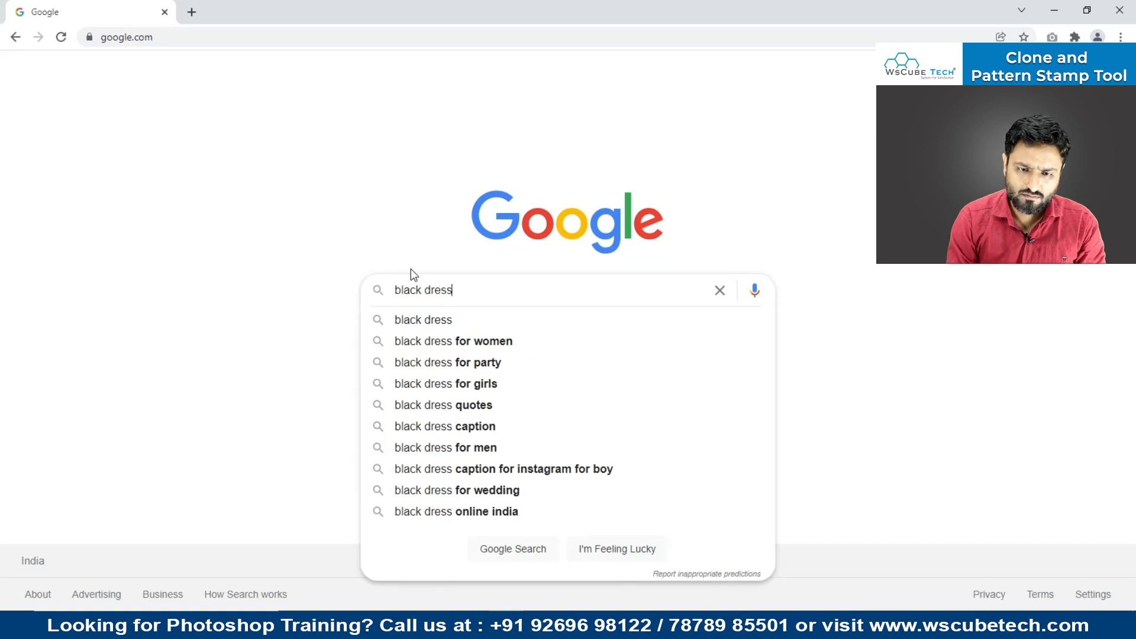
key("Return")
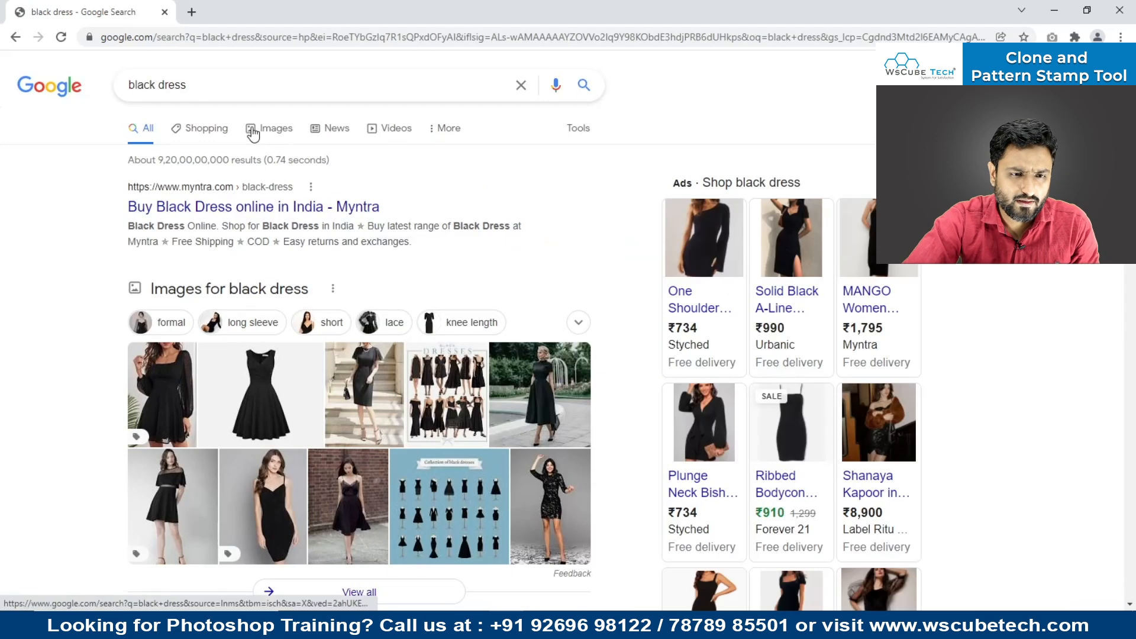
left_click(256, 127)
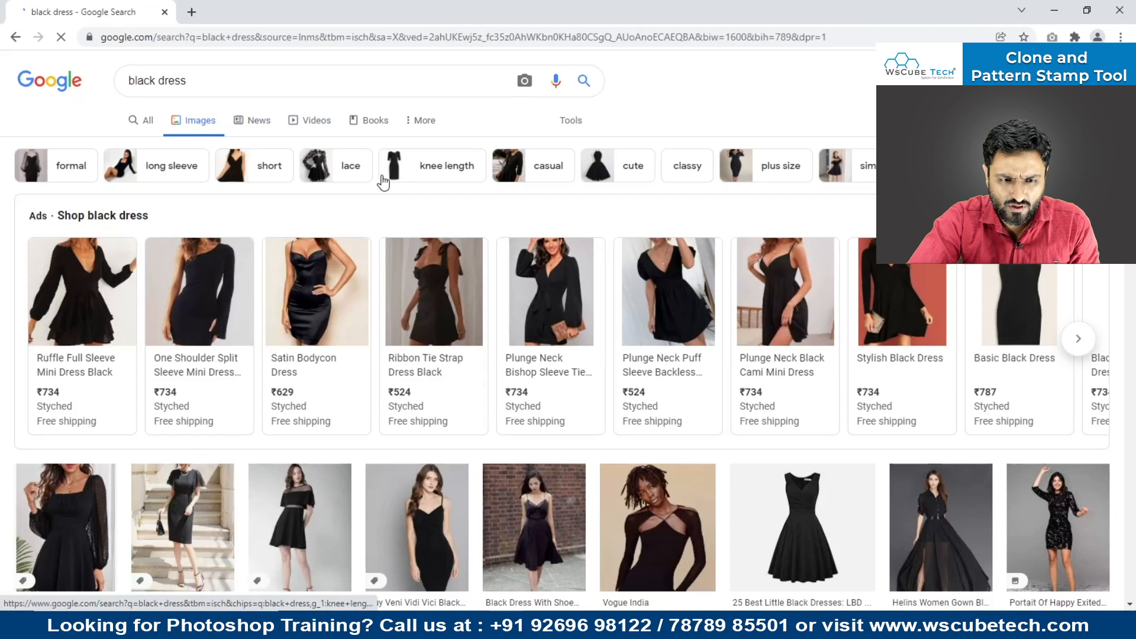
Step: Open the full-size Veni Vidi Vici black bodycon dress photo from the image results in a new tab and copy it
scroll(379, 320, "down", 5)
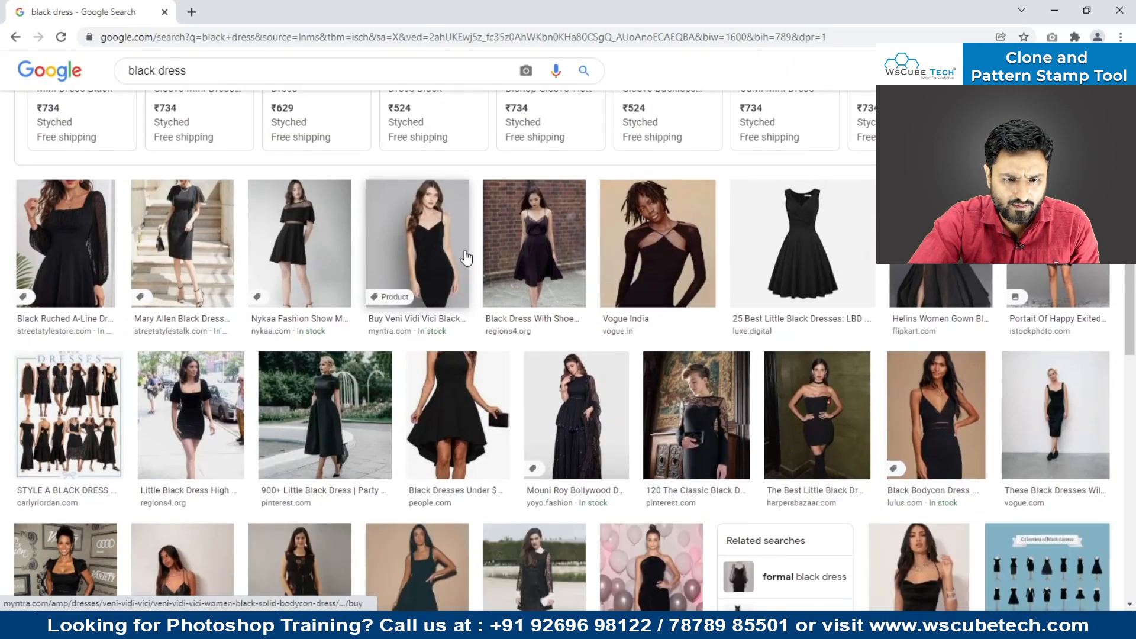
scroll(464, 255, "down", 1)
left_click(435, 176)
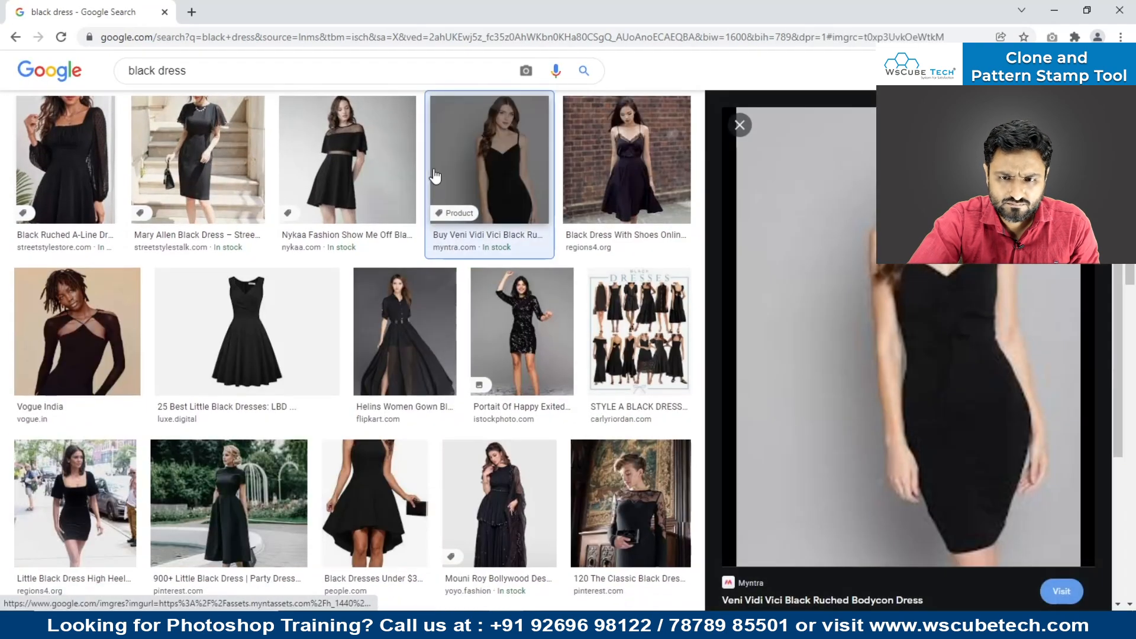
right_click(964, 369)
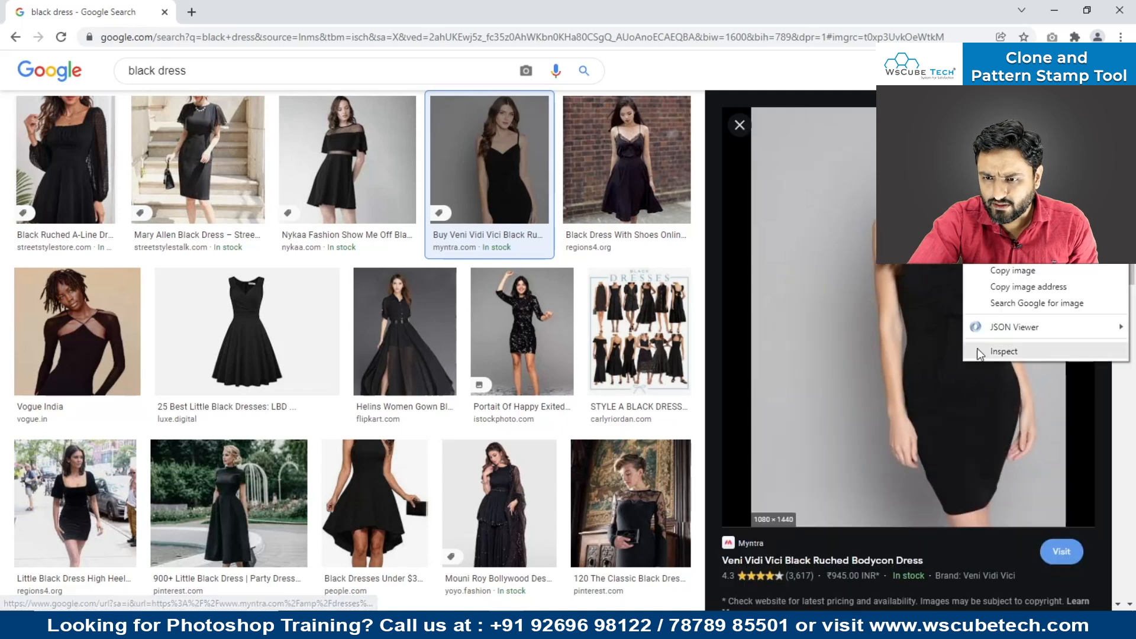
left_click(1013, 253)
left_click(266, 12)
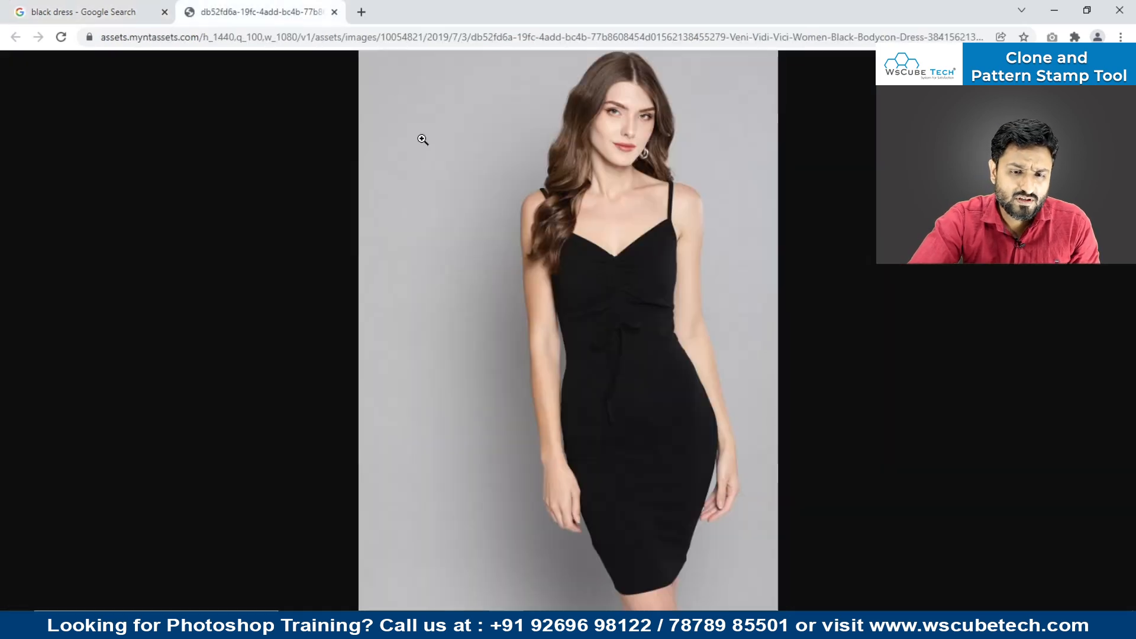
right_click(454, 213)
left_click(515, 259)
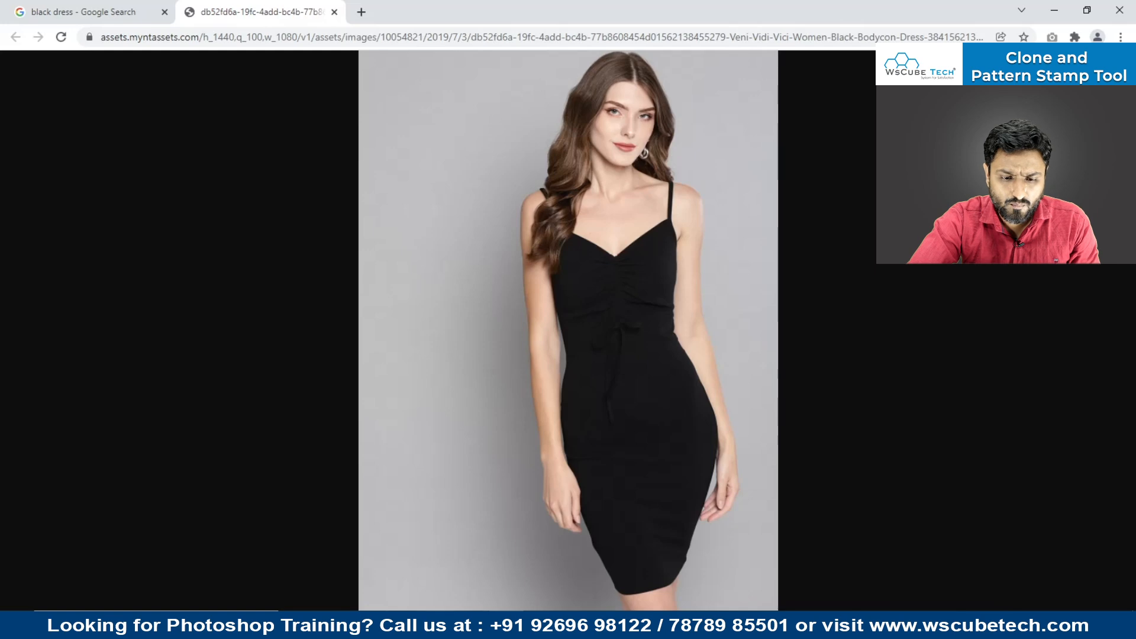
Step: Switch to Photoshop, create a new document with the offered preset, and paste the copied dress photo into it
left_click(436, 624)
key("ctrl+n")
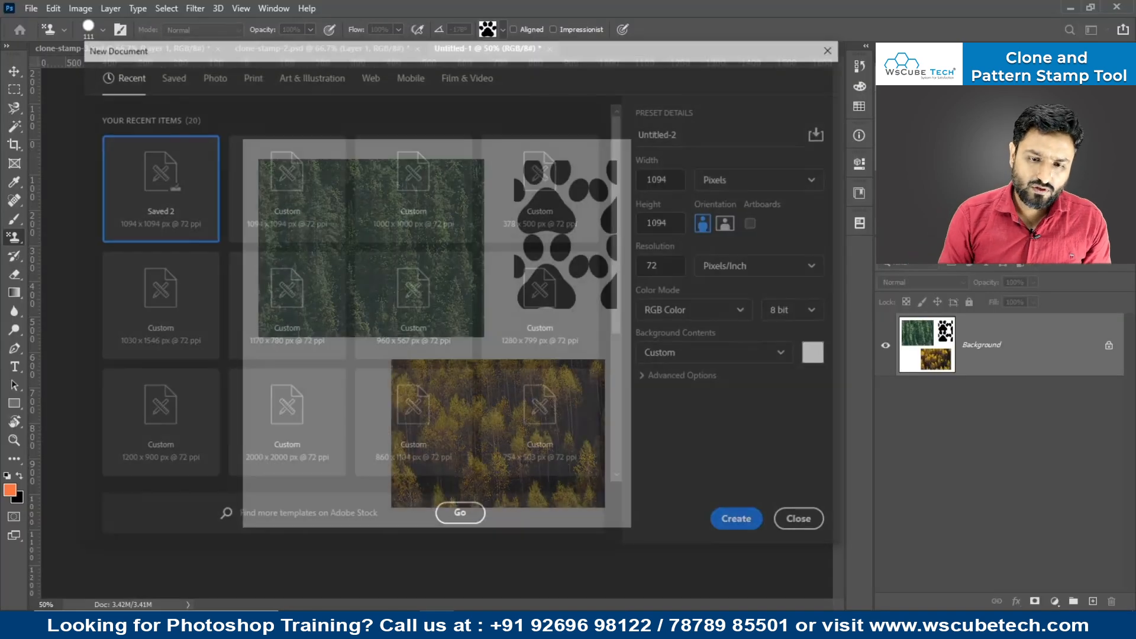
key("Return")
key("ctrl+v")
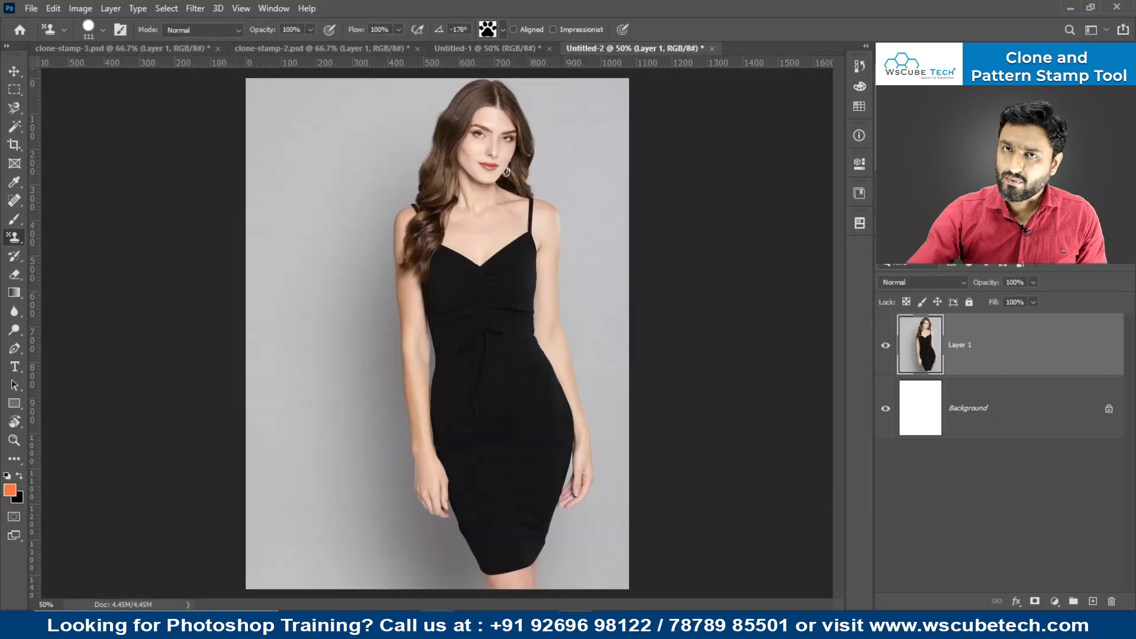
Step: Select the woman's black dress, from the neckline to the hem, with the Quick Selection Tool
left_click(15, 110)
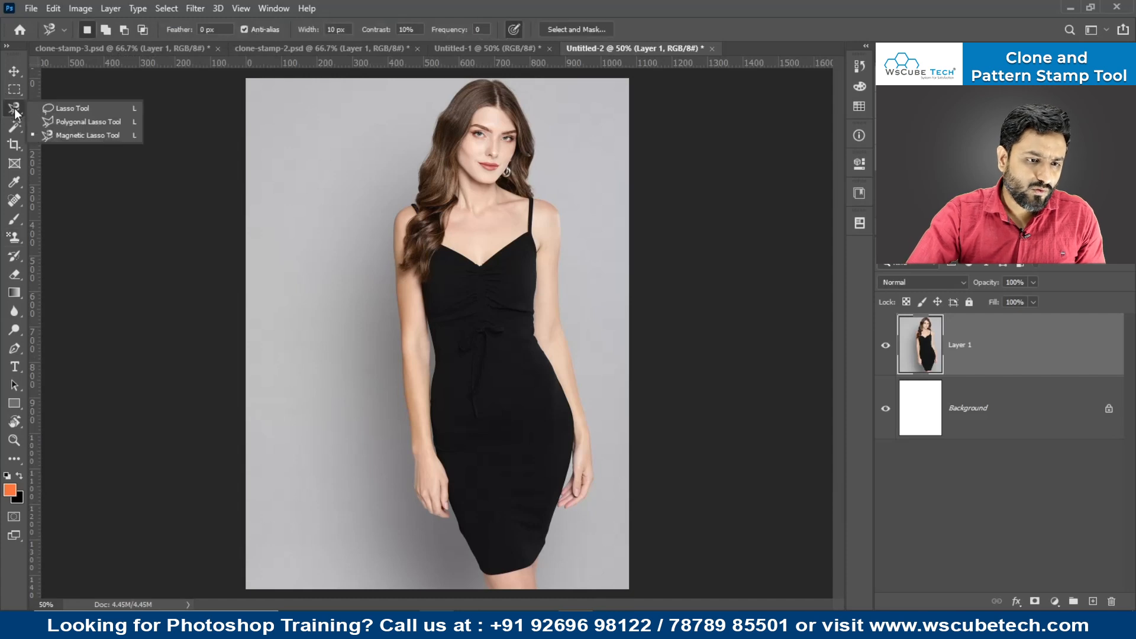
left_click(14, 125)
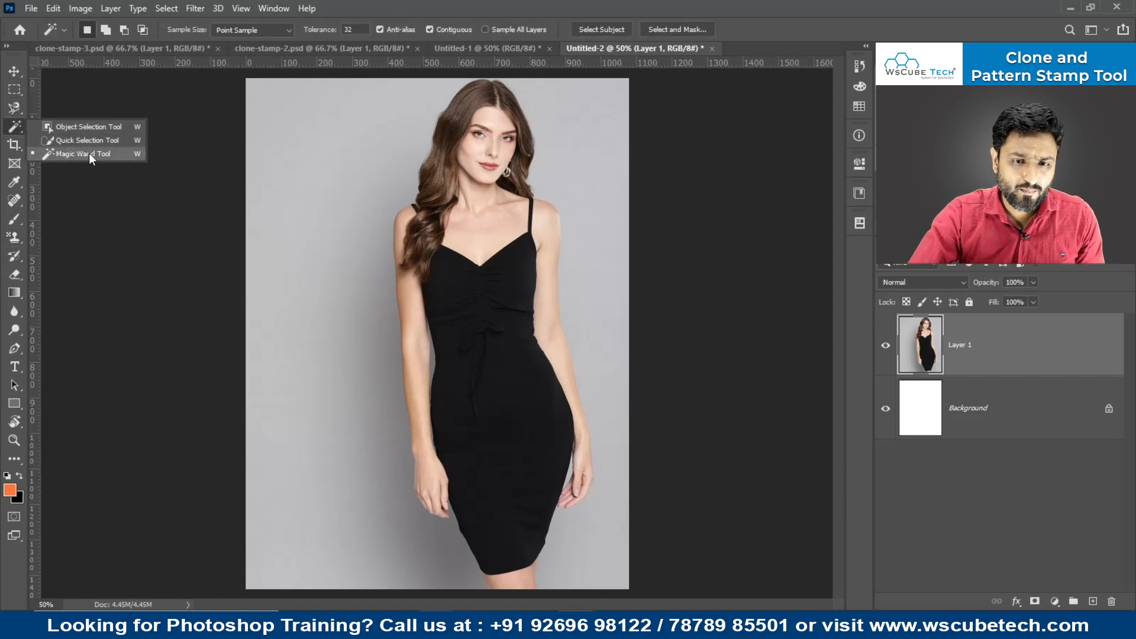
left_click(89, 153)
left_click(16, 126)
left_click(83, 141)
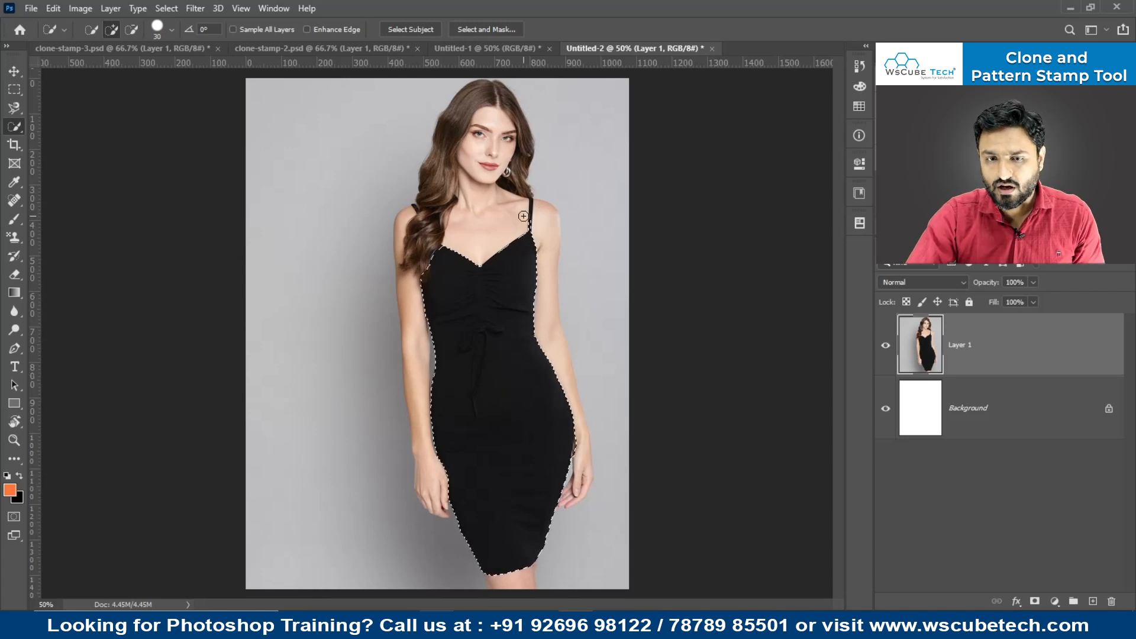
Step: Activate the Pattern Stamp Tool and choose the green forest pattern for painting
key("s")
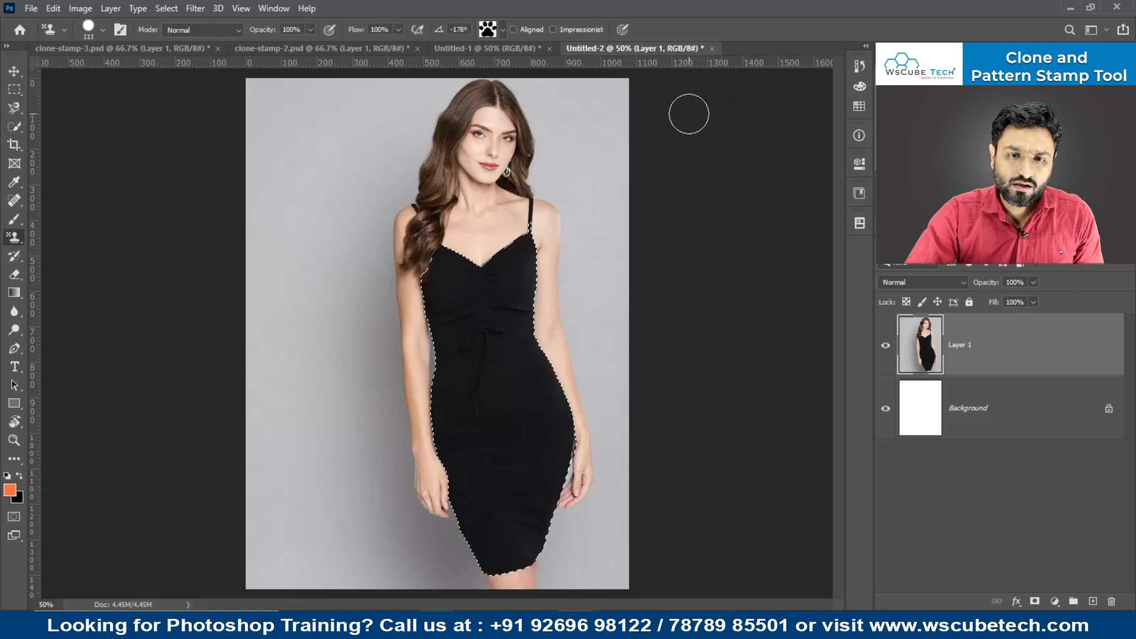
left_click(503, 29)
left_click(441, 83)
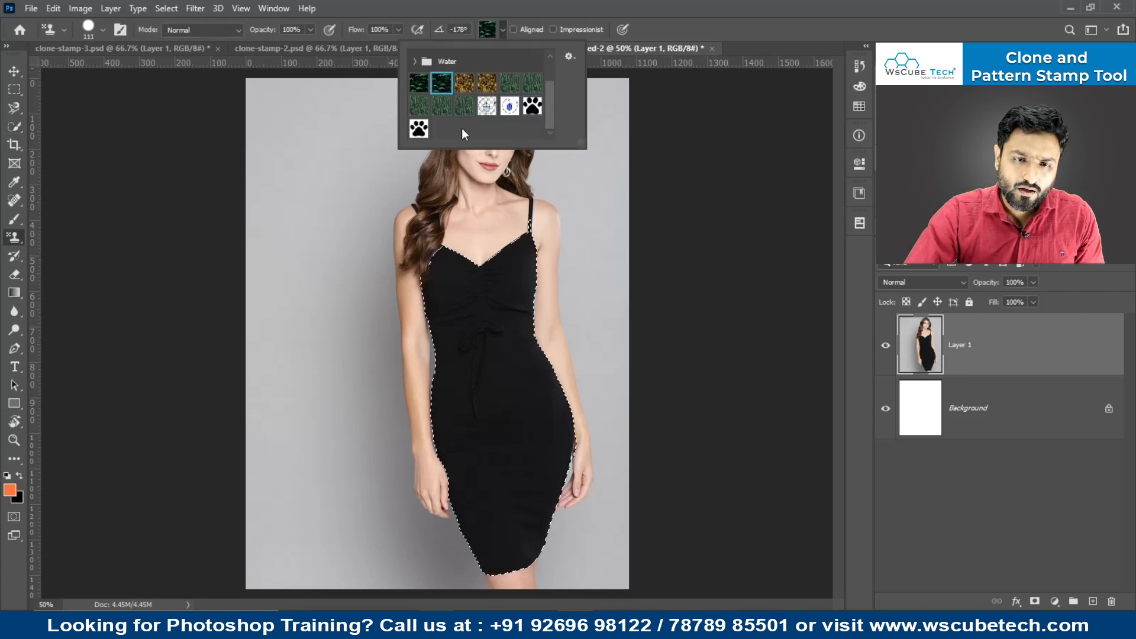
left_click(509, 83)
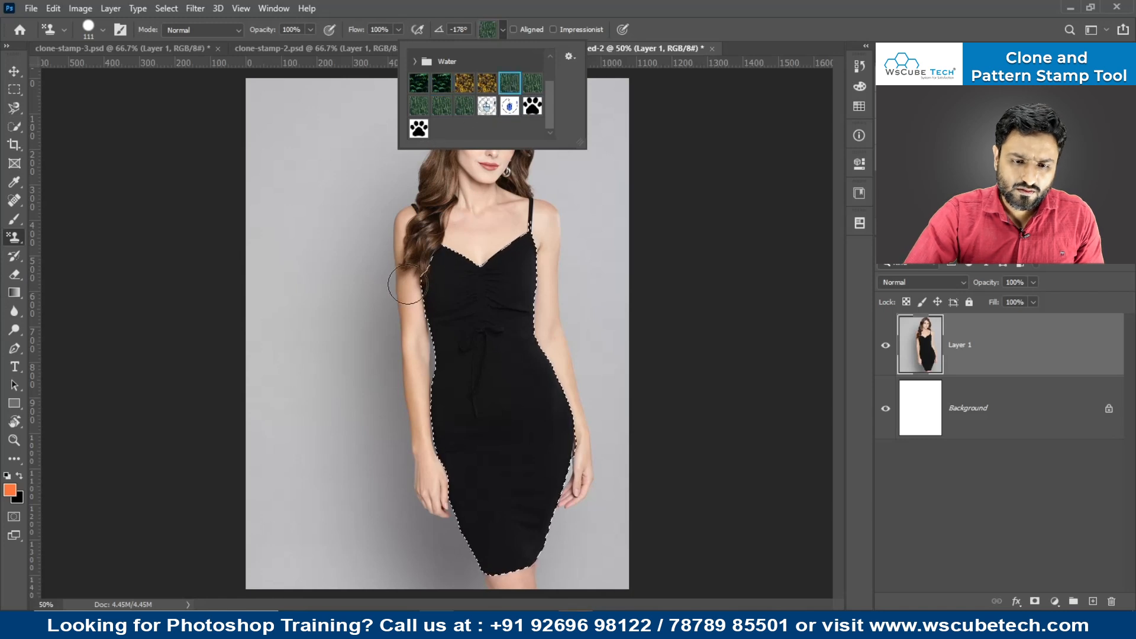
Step: Try painting the whole selected dress with the green forest pattern and deselecting it, and undo the deselection and the painting
left_click_drag(431, 280, 451, 260)
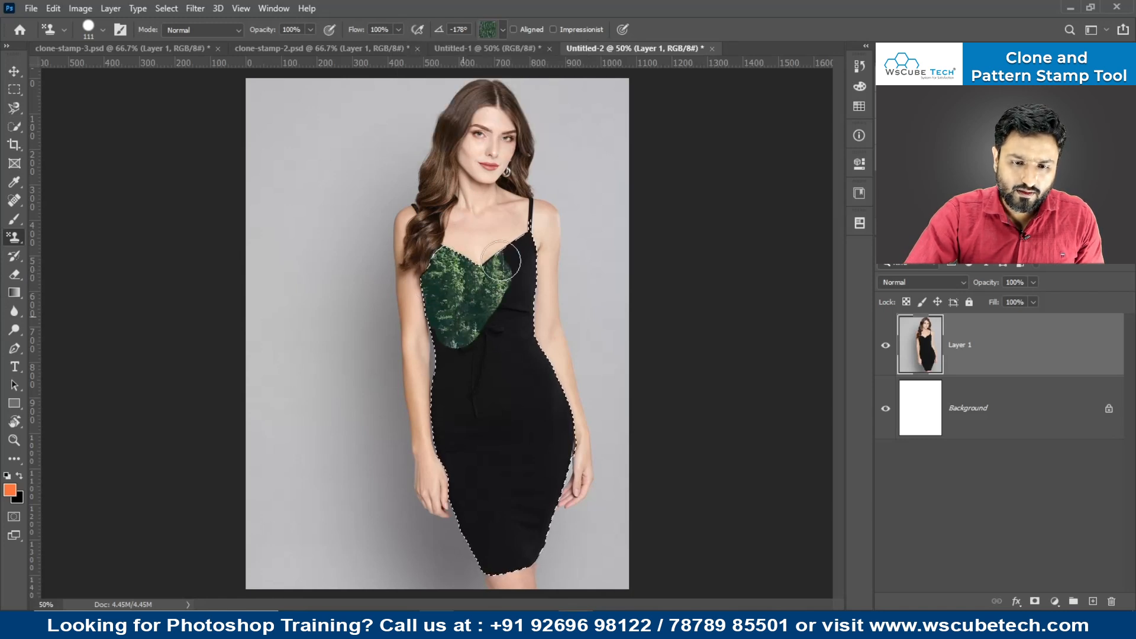
mouse_move(547, 353)
left_mouse_down()
mouse_move(532, 532)
mouse_move(509, 568)
mouse_move(496, 341)
mouse_move(458, 474)
mouse_move(460, 335)
mouse_move(469, 490)
mouse_move(514, 566)
left_mouse_up()
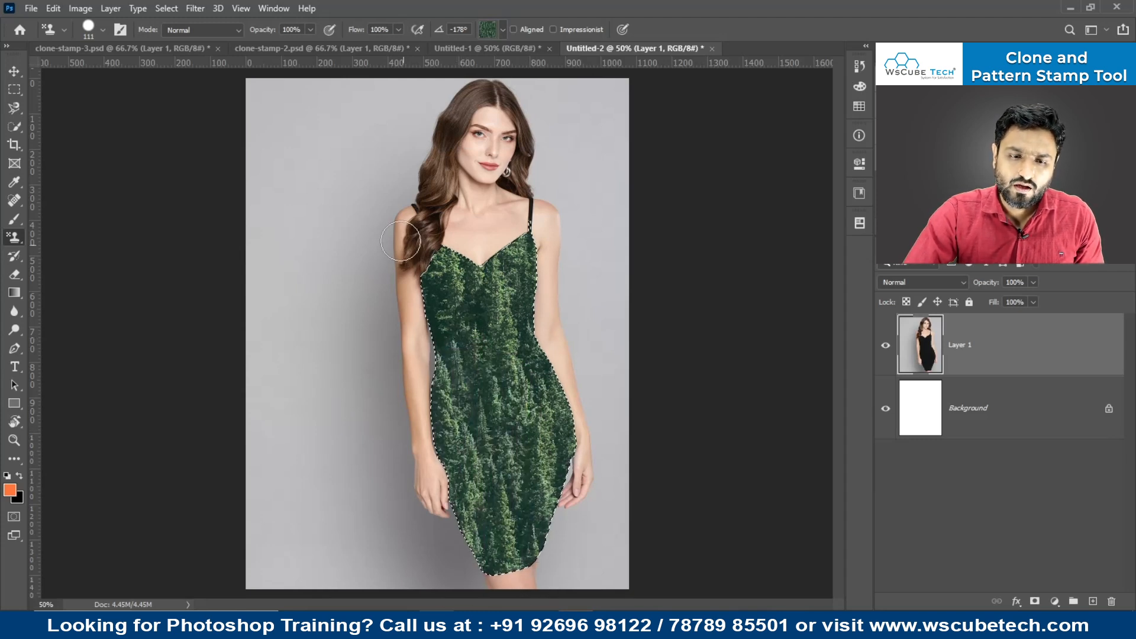
key("ctrl+d")
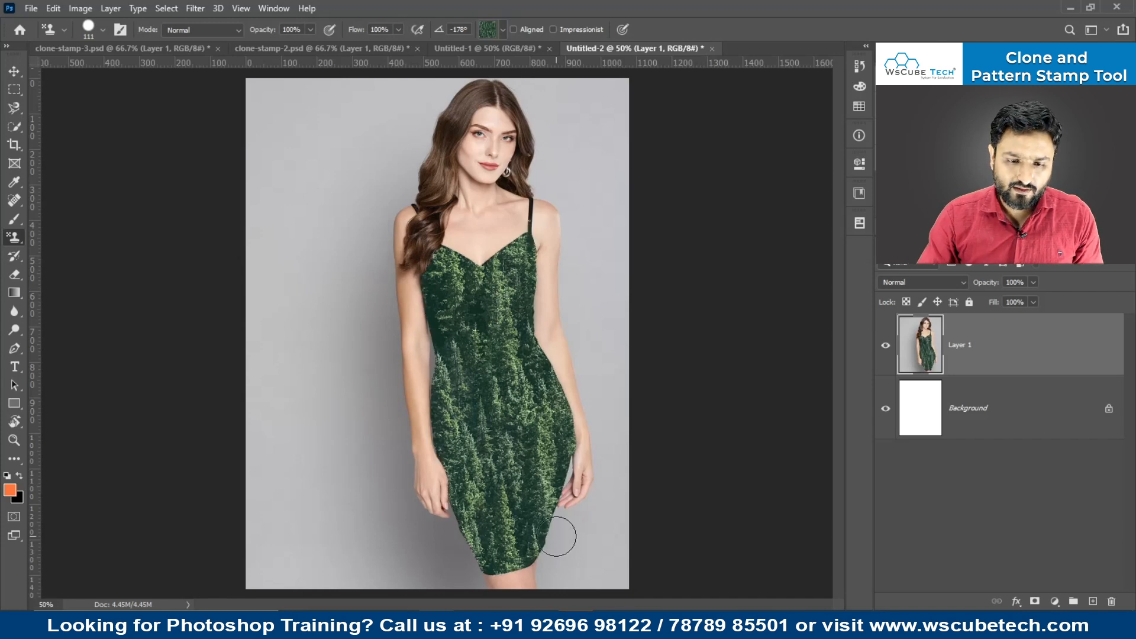
key("ctrl+minus")
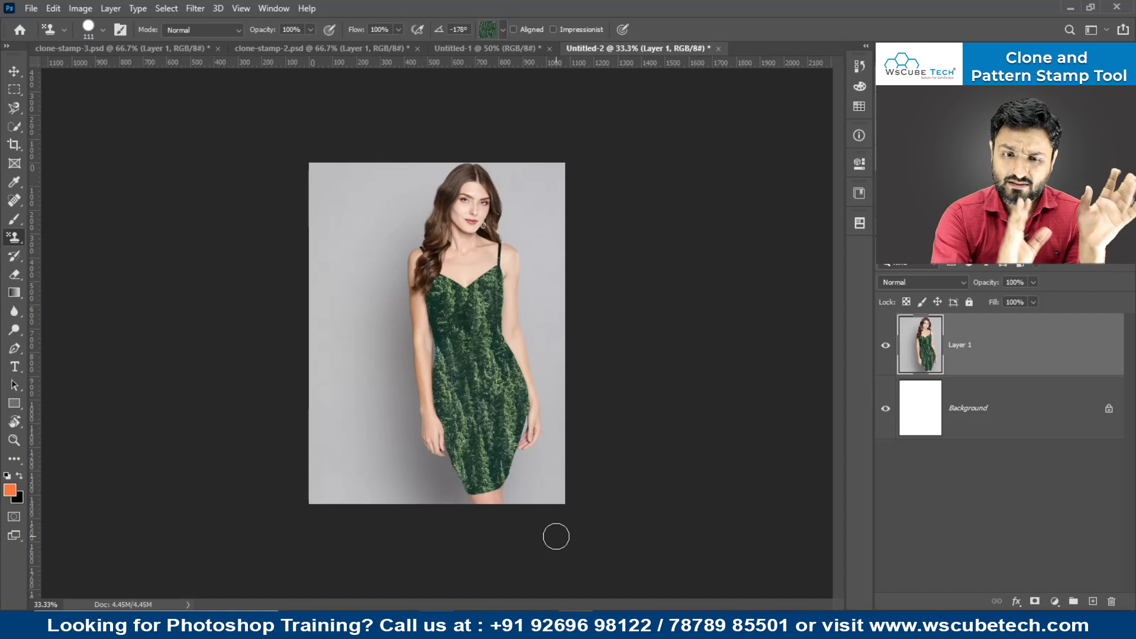
key("ctrl+plus")
key("ctrl+plus")
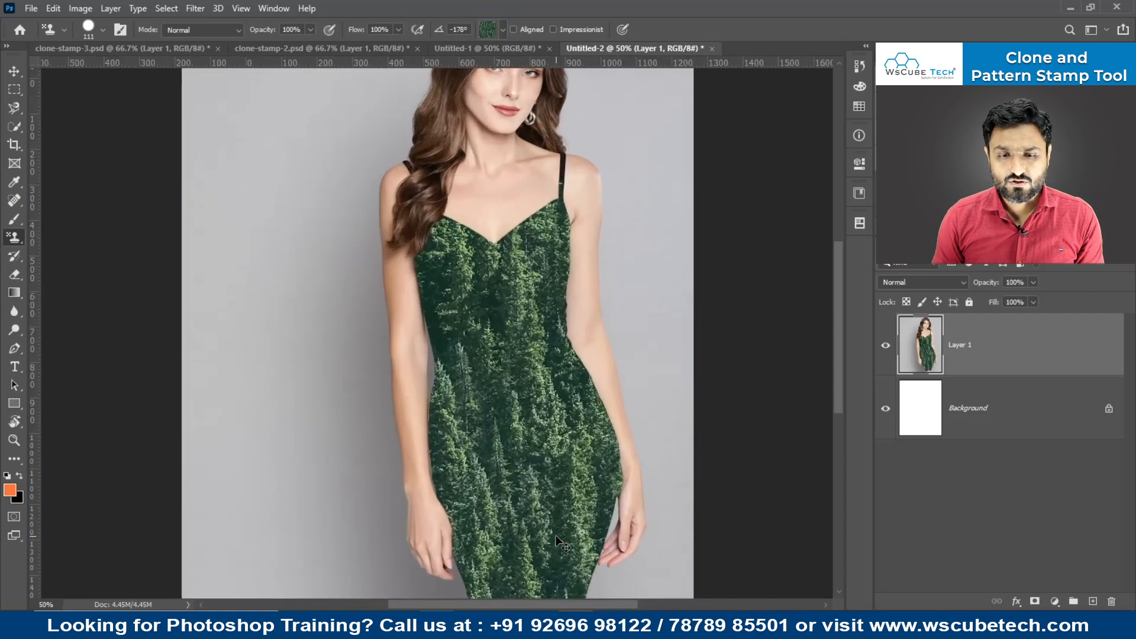
key("ctrl+minus")
key("ctrl+minus")
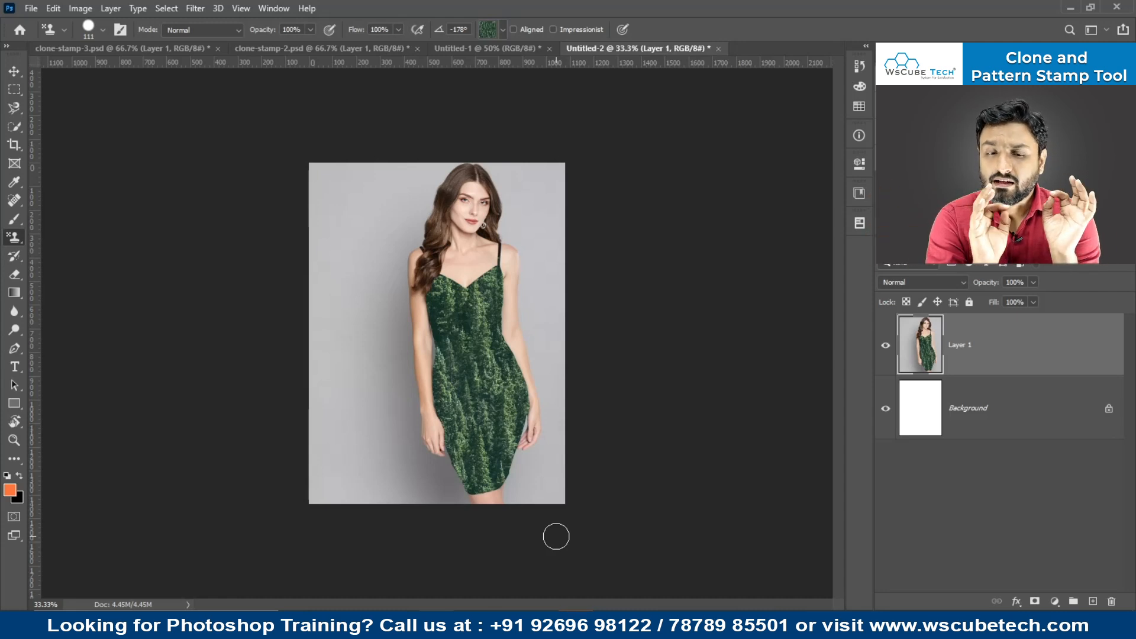
key("ctrl+z")
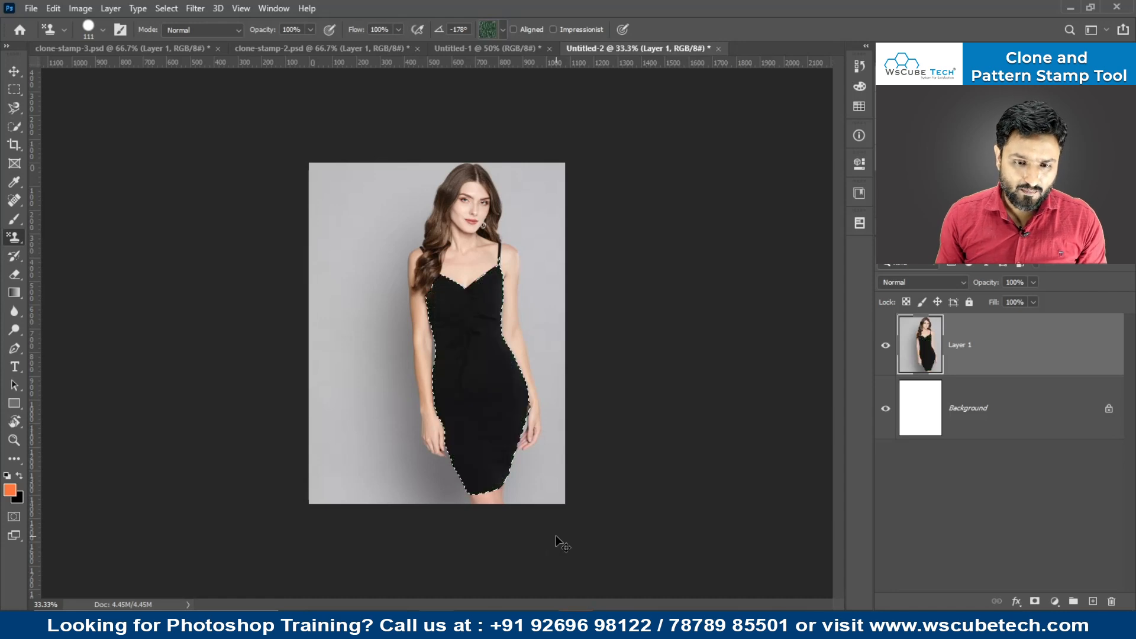
Step: Paint the green forest pattern over the entire selected dress with the 111 px Pattern Stamp brush, down to the hem
key("ctrl+plus")
key("ctrl+plus")
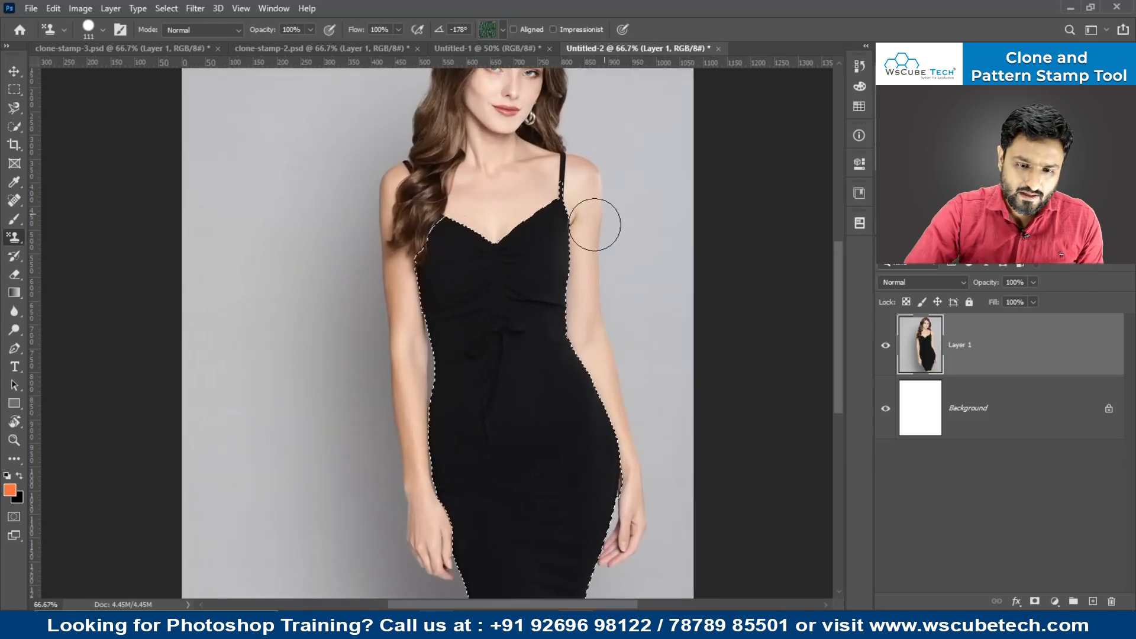
key("ctrl+plus")
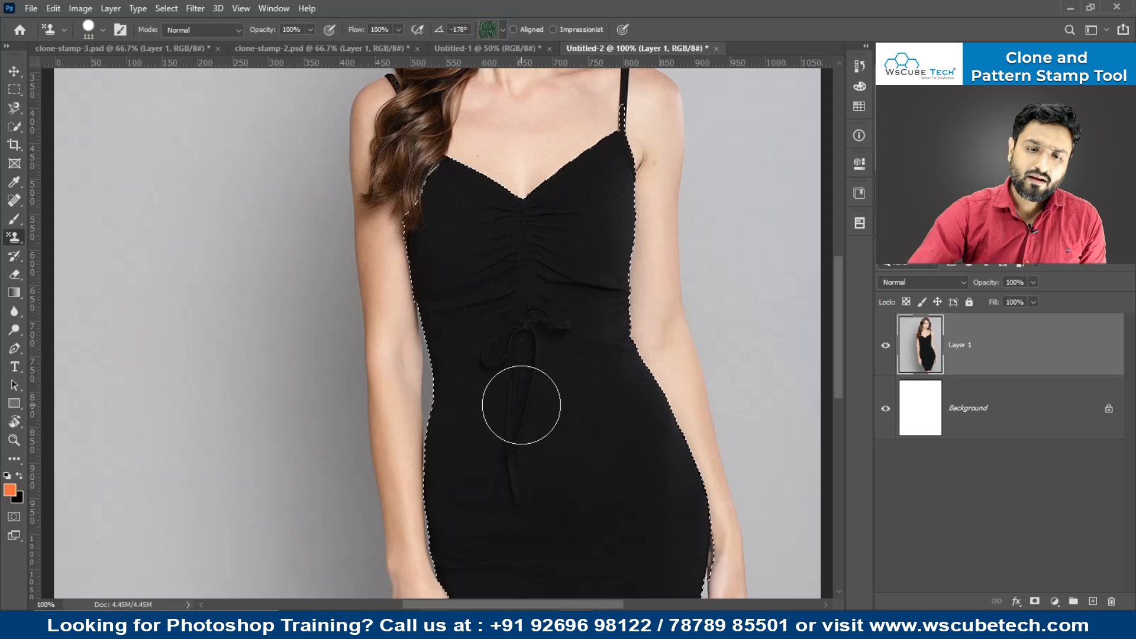
mouse_move(418, 236)
left_mouse_down()
mouse_move(416, 312)
mouse_move(355, 533)
left_mouse_up()
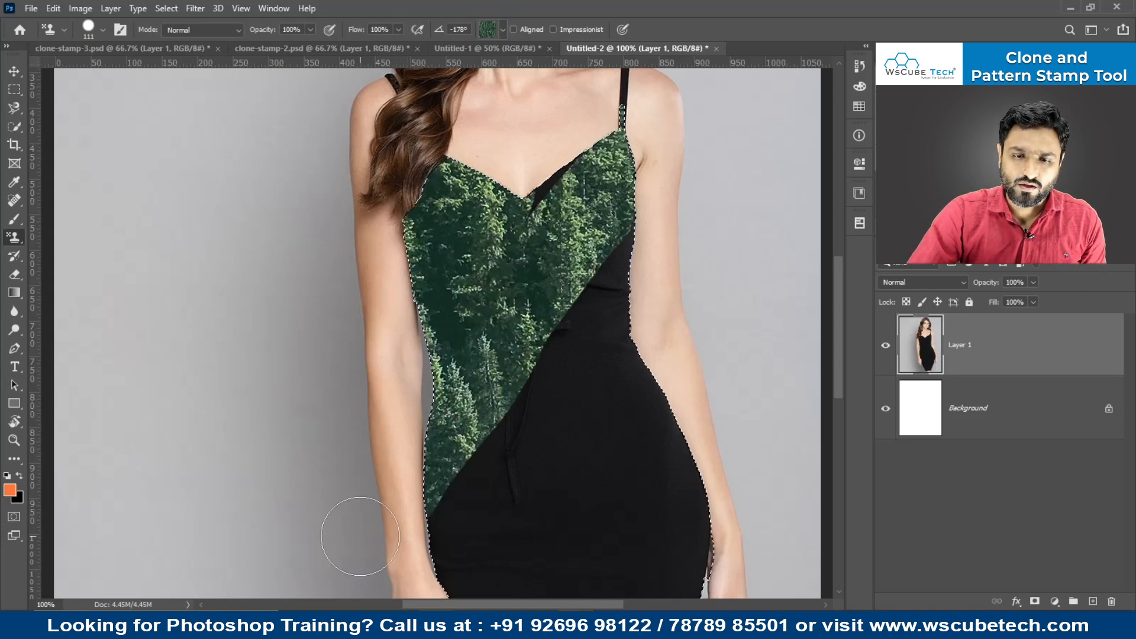
mouse_move(583, 225)
left_mouse_down()
mouse_move(619, 291)
mouse_move(357, 504)
mouse_move(378, 593)
mouse_move(561, 520)
mouse_move(676, 531)
mouse_move(621, 535)
mouse_move(633, 598)
left_mouse_up()
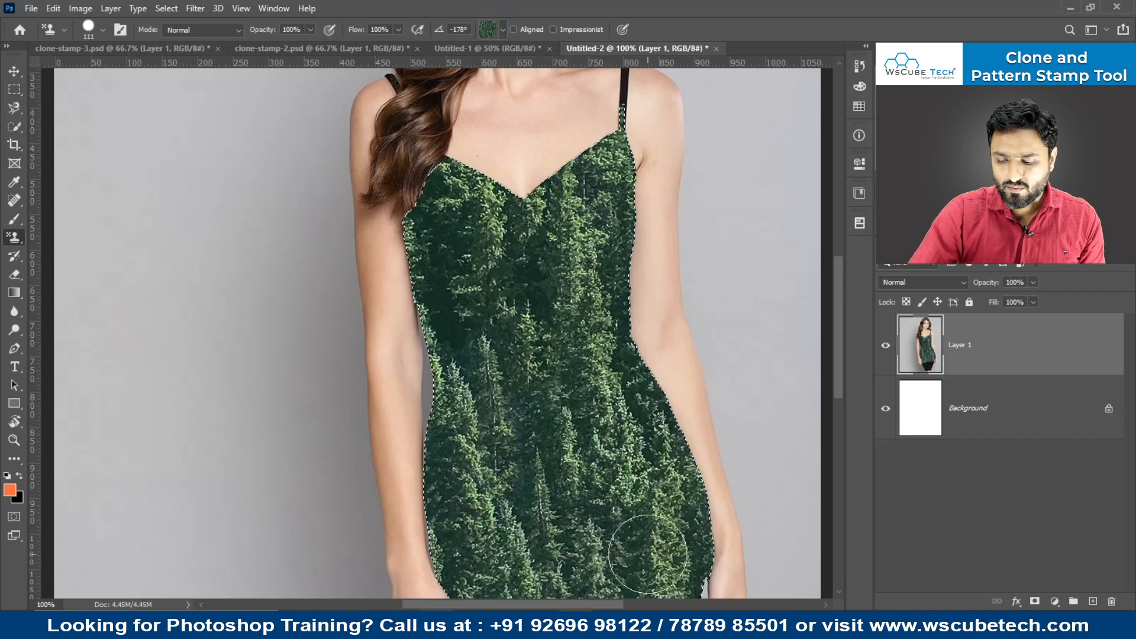
key("ctrl+minus")
key("ctrl+minus")
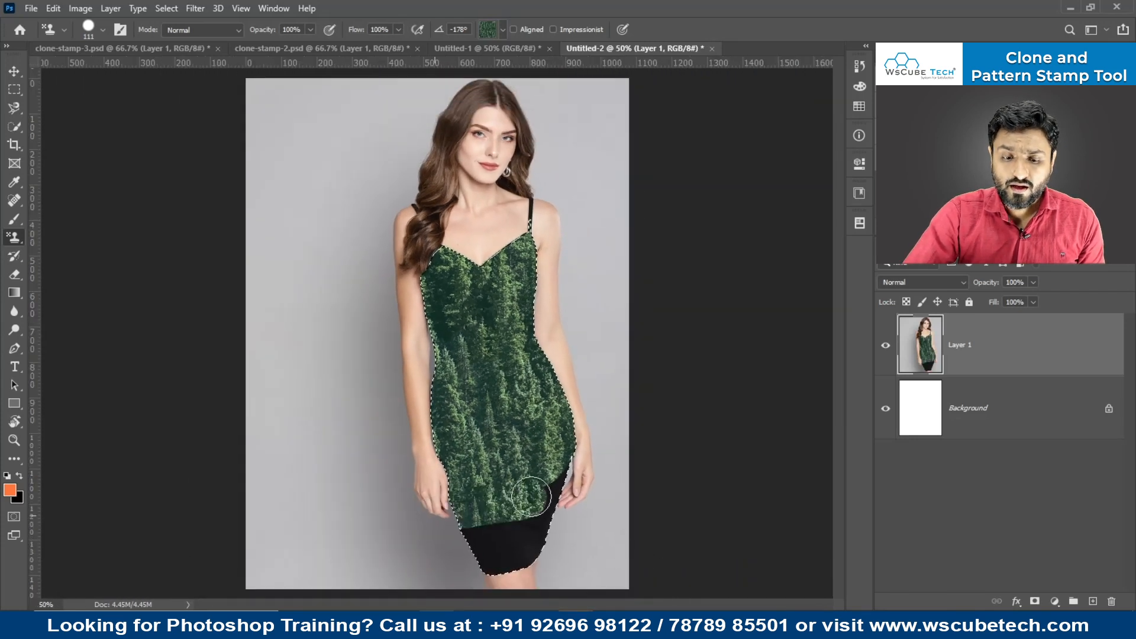
left_click_drag(531, 497, 477, 585)
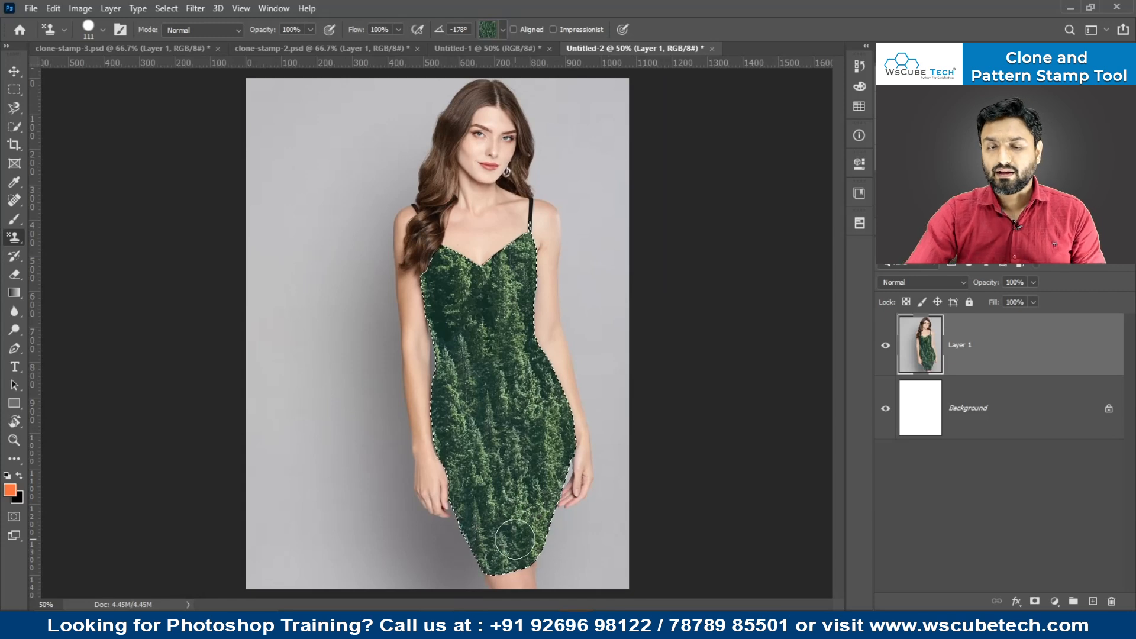